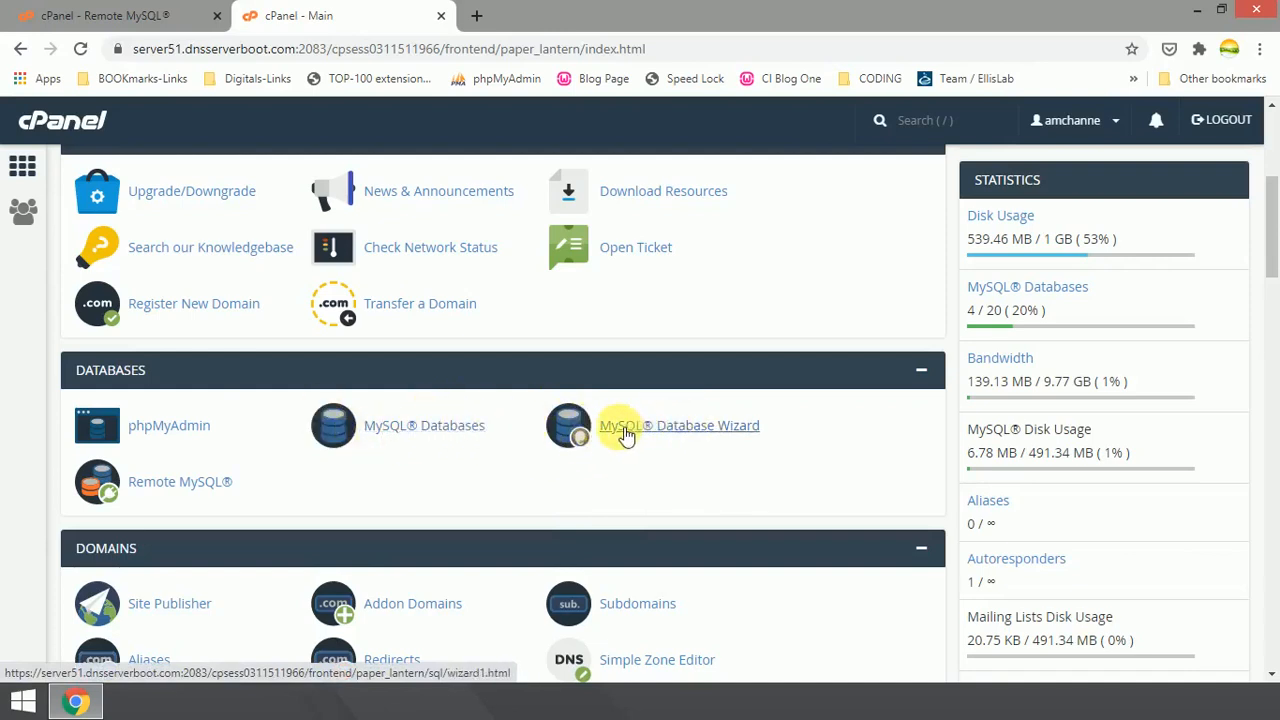
# Open the MySQL Database Wizard in a new browser tab and switch to it
pyautogui.rightClick(622, 431)
pyautogui.click(692, 443)
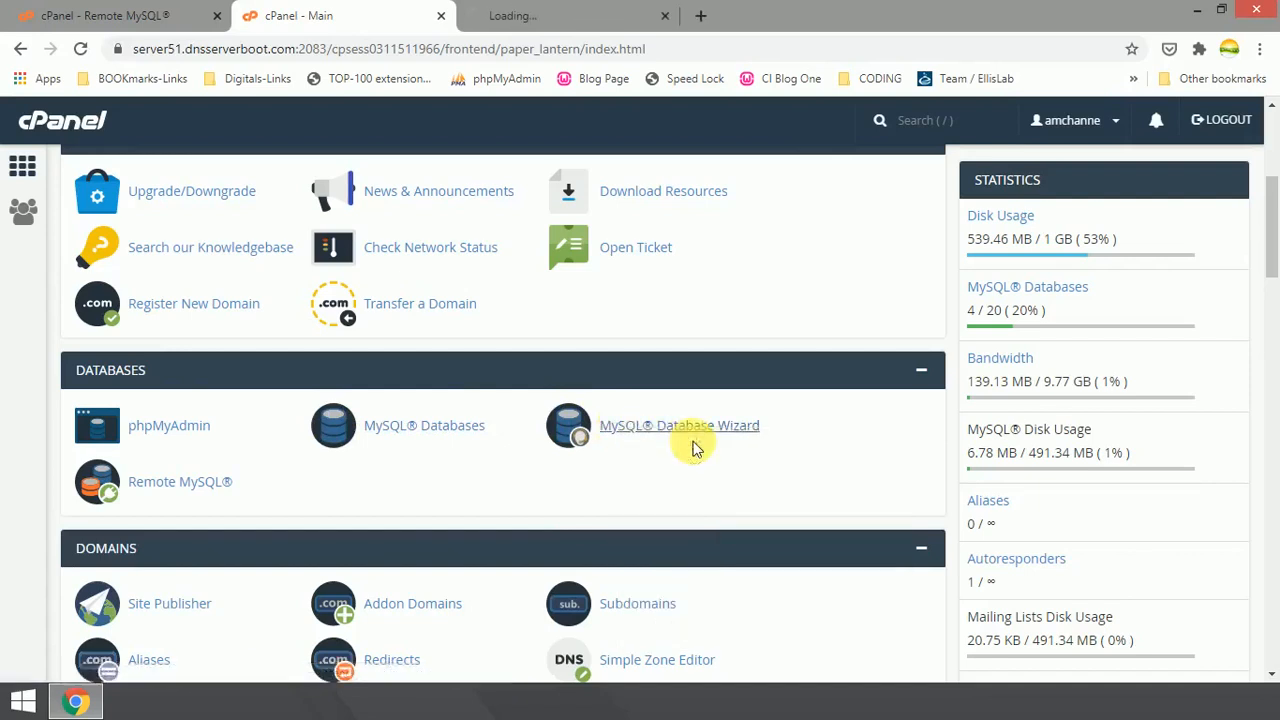
pyautogui.click(552, 18)
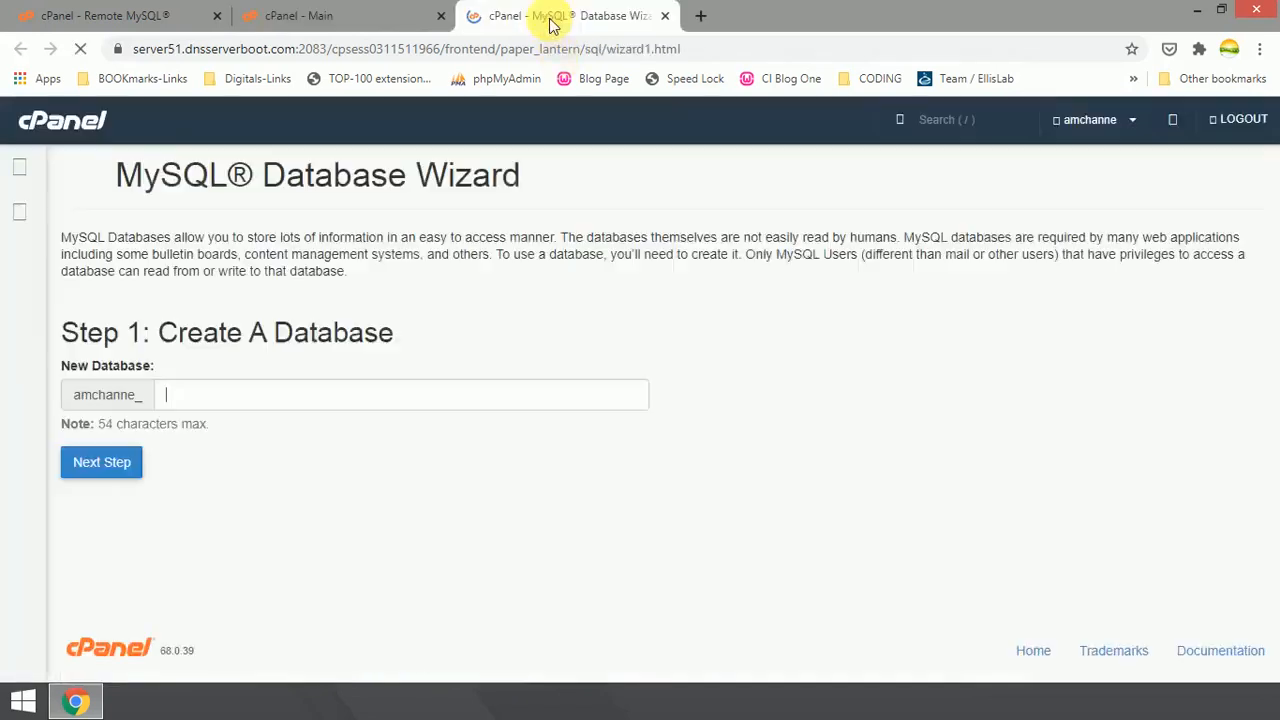
# Create a new database with the name MyDb01 after the account prefix and continue to the database user stage
pyautogui.click(290, 395)
pyautogui.click(548, 500)
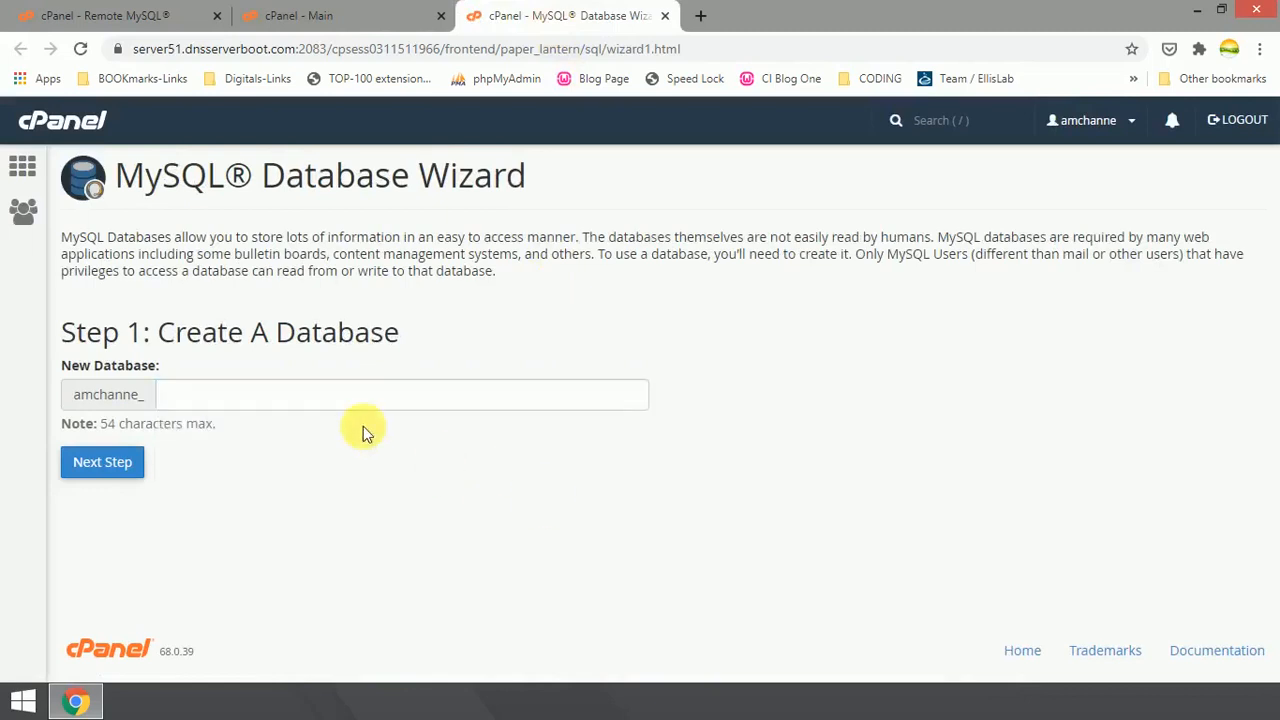
pyautogui.click(338, 405)
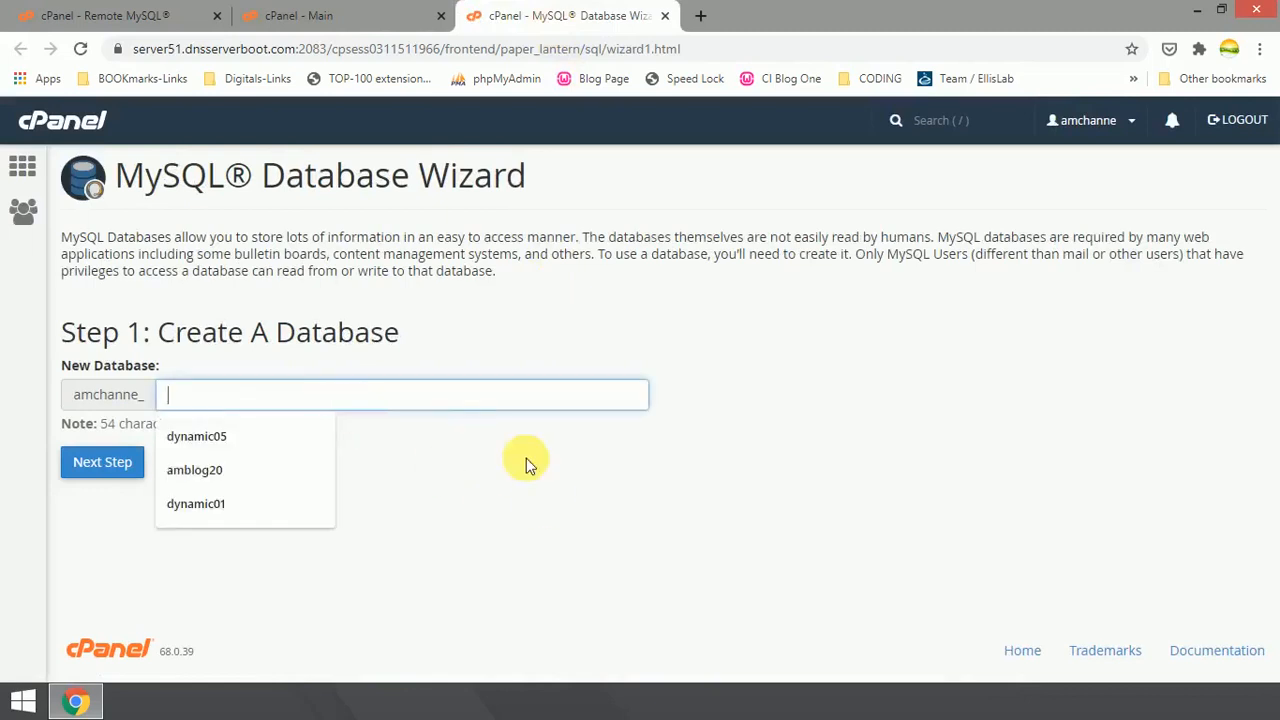
pyautogui.write('My')
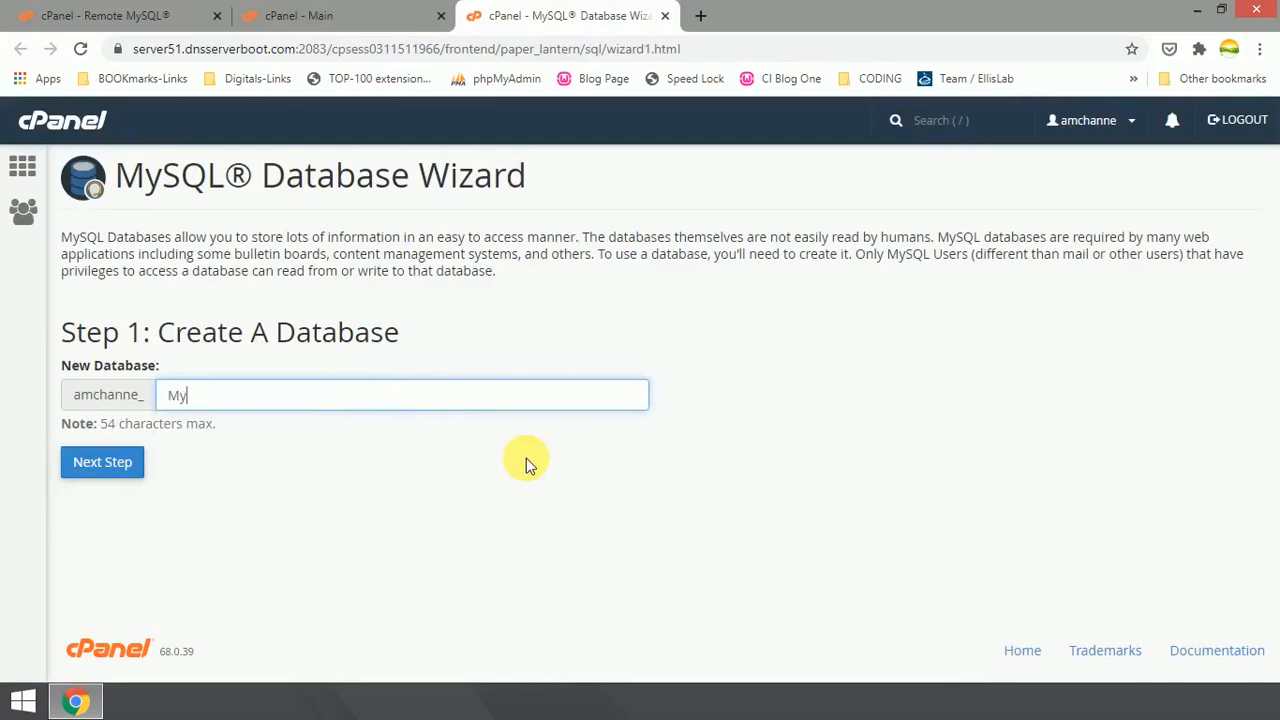
pyautogui.write('Data01')
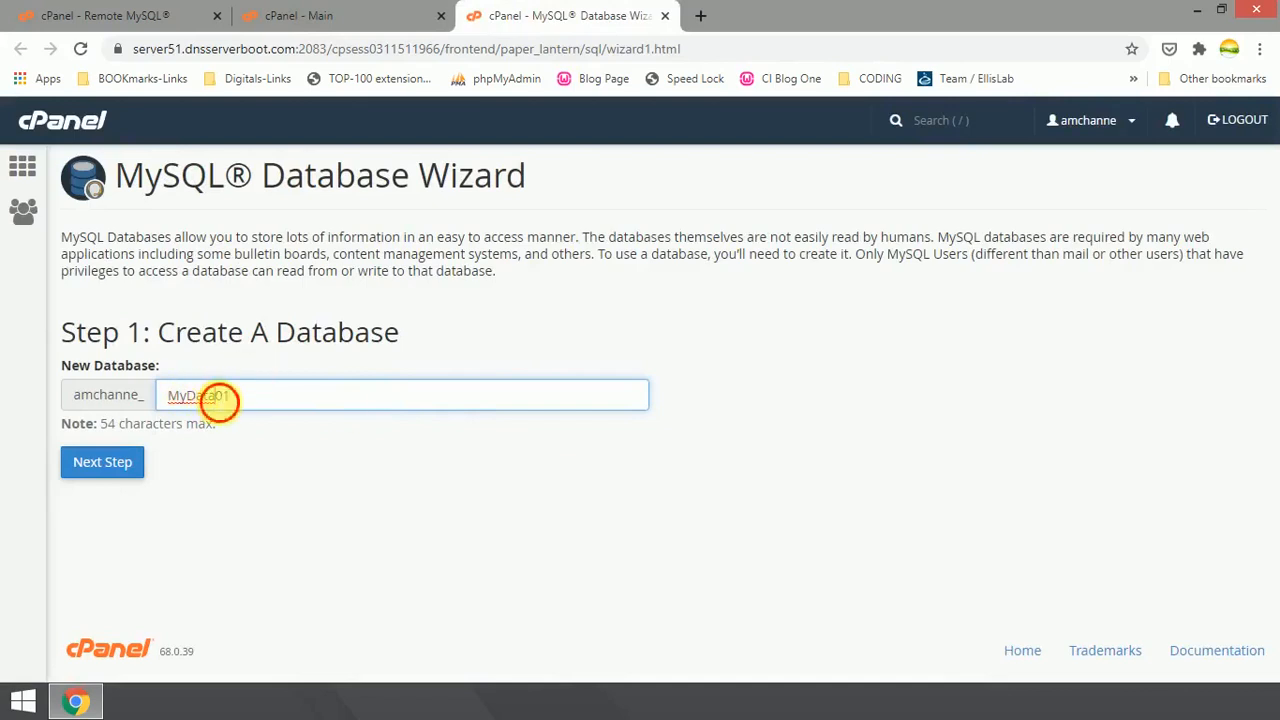
pyautogui.press('BackSpace')
pyautogui.press('BackSpace')
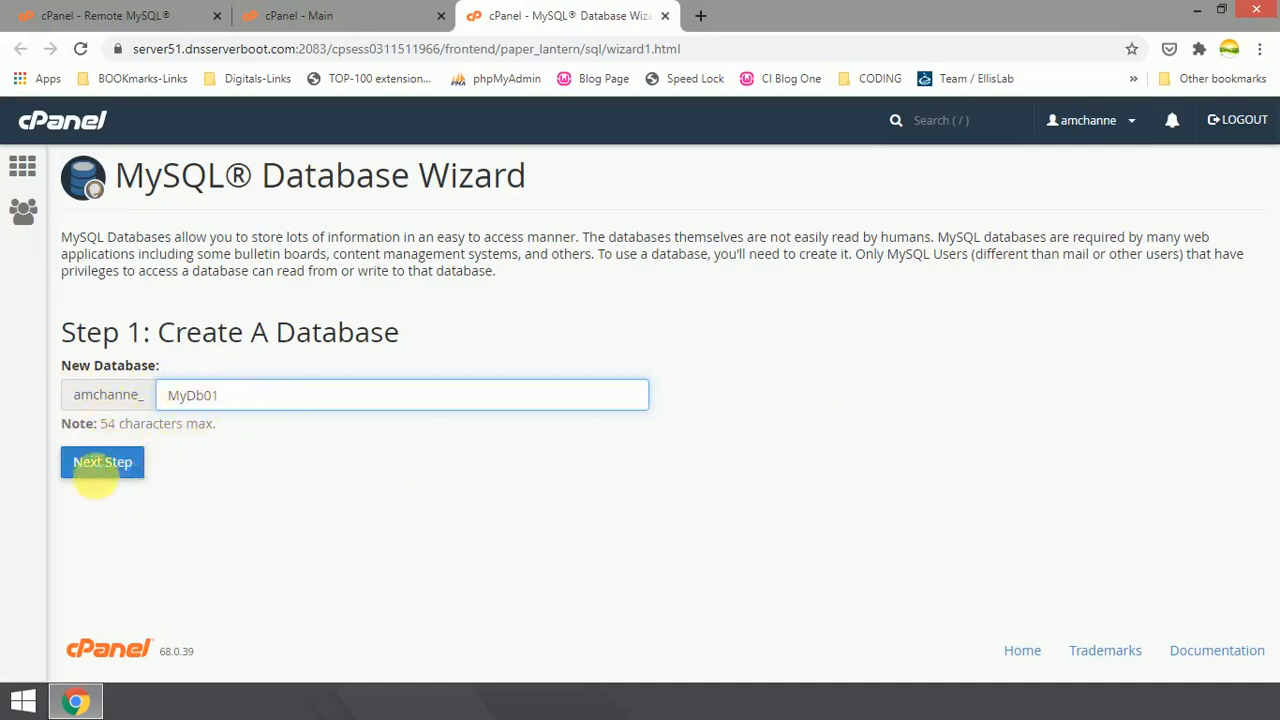
pyautogui.click(101, 463)
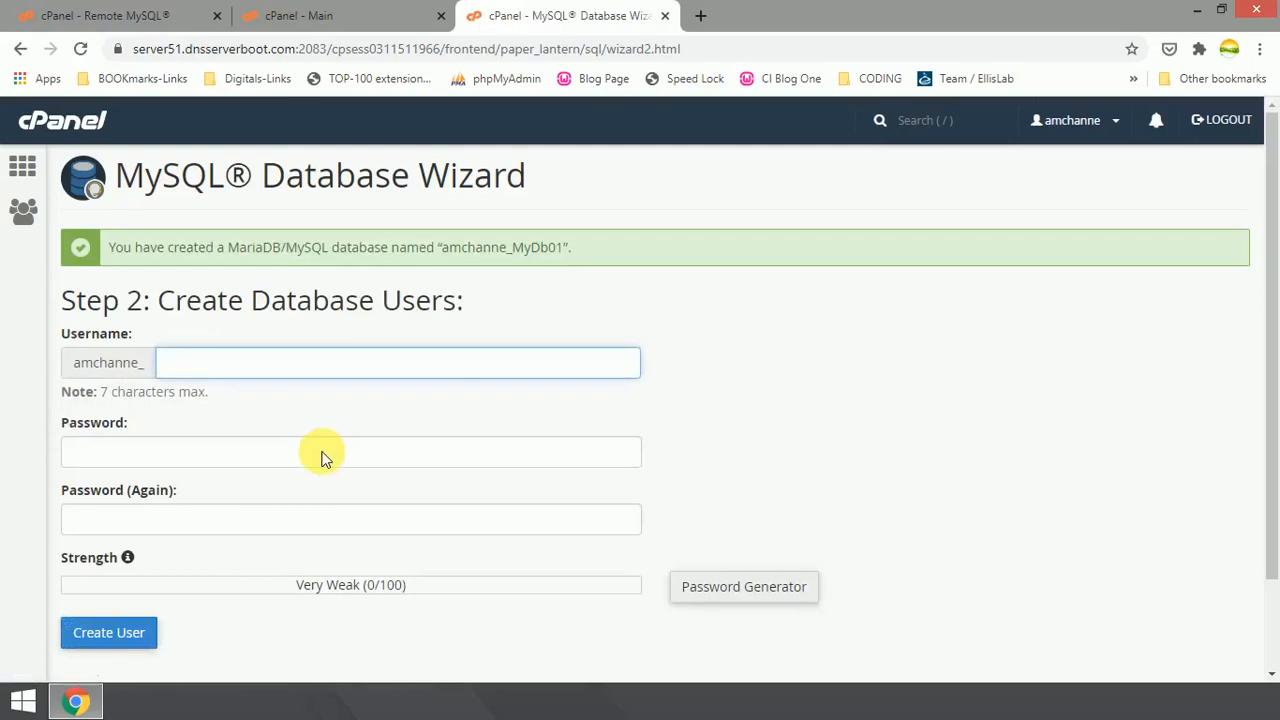
# Enter mydb01 as the new database user's username after the account prefix
pyautogui.moveTo(157, 300); pyautogui.dragTo(457, 306)
pyautogui.click(288, 366)
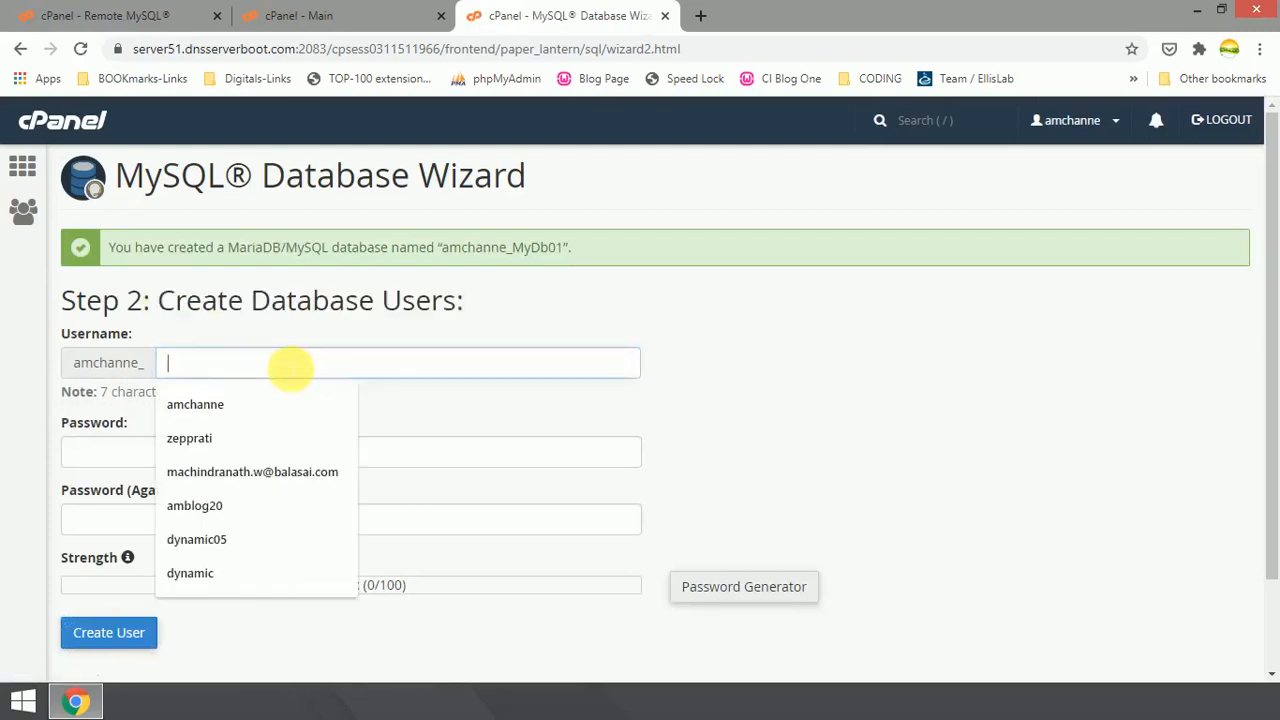
pyautogui.click(272, 334)
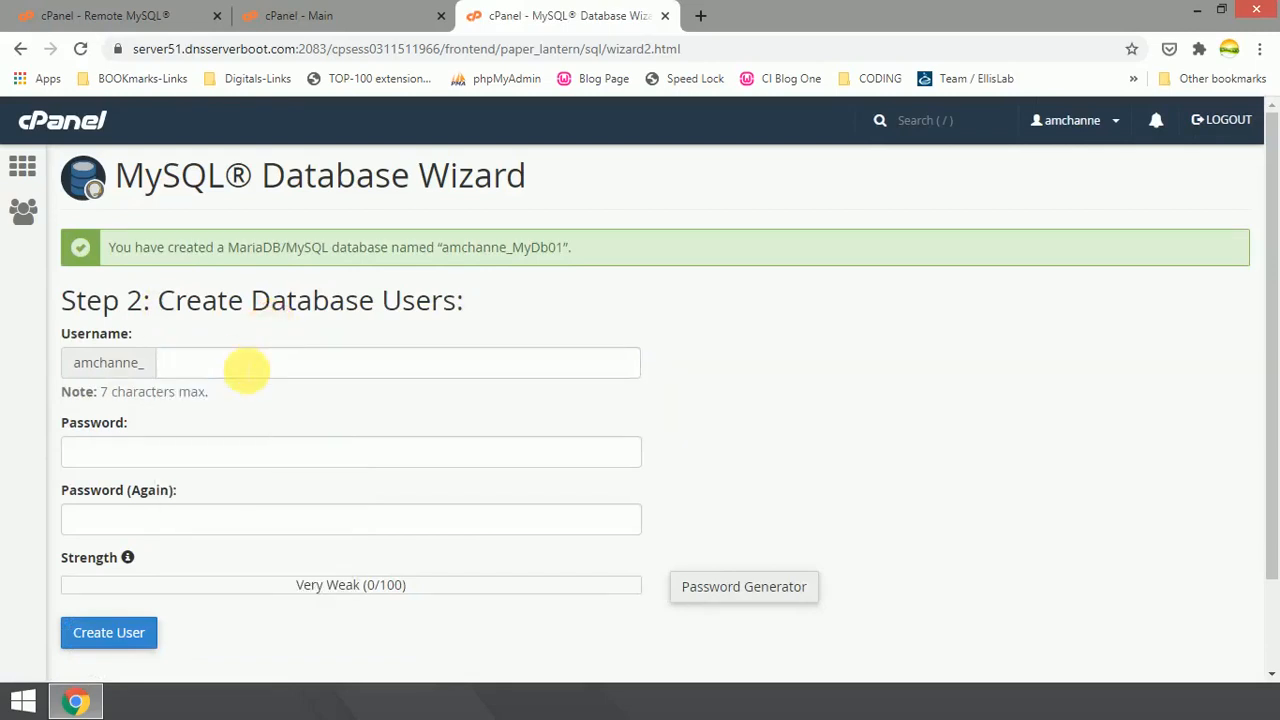
pyautogui.click(247, 370)
pyautogui.write('myd')
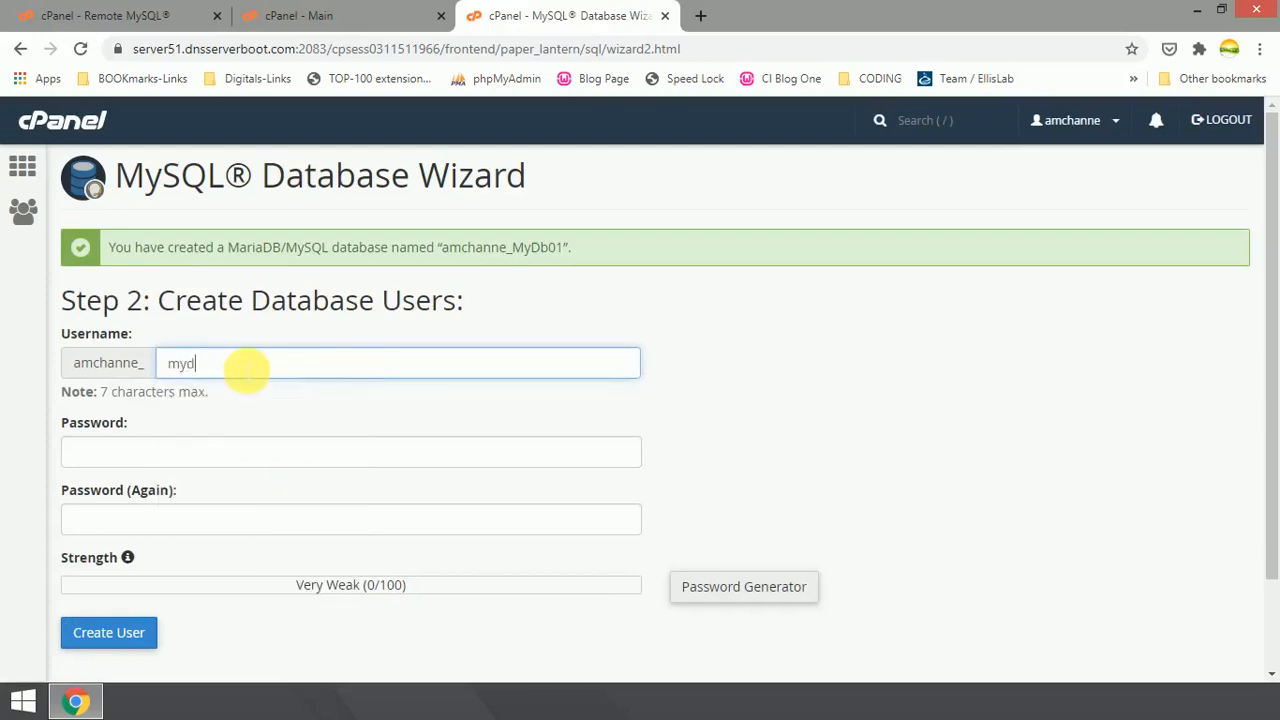
pyautogui.write('b01')
# Enter a strong password for the database user, repeat it in the confirmation field, and create the user
pyautogui.click(243, 452)
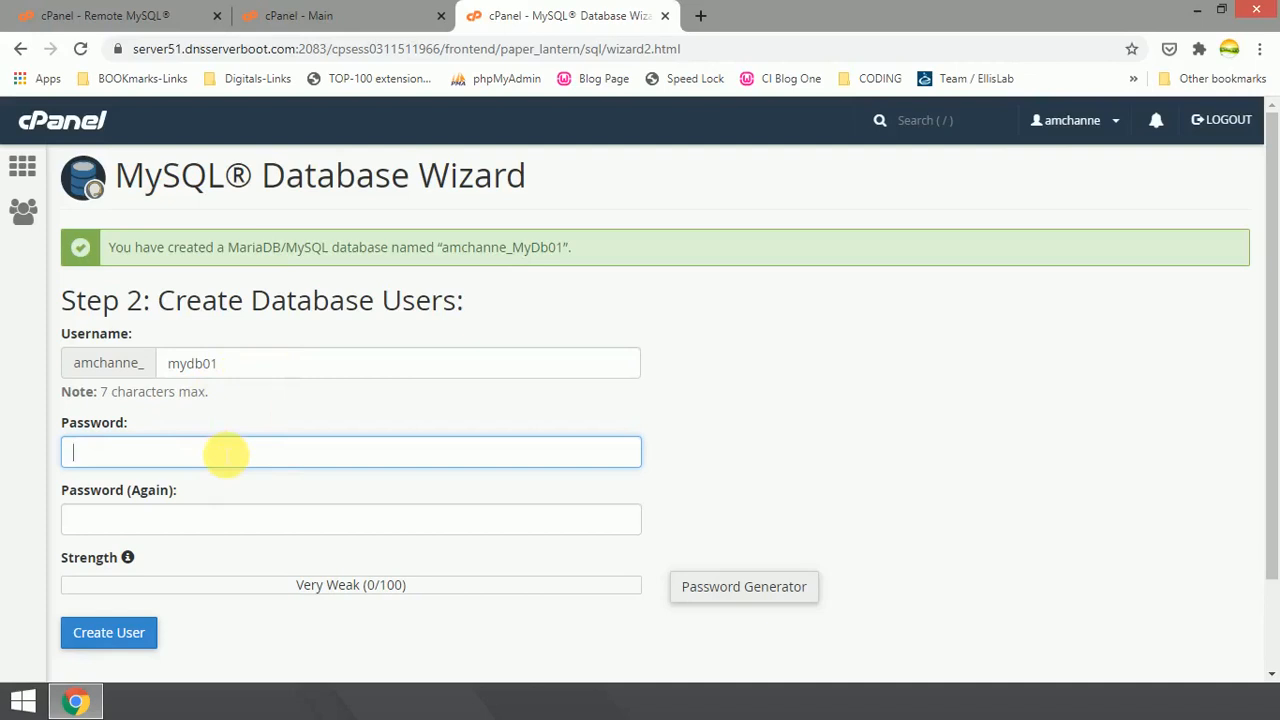
pyautogui.write('••')
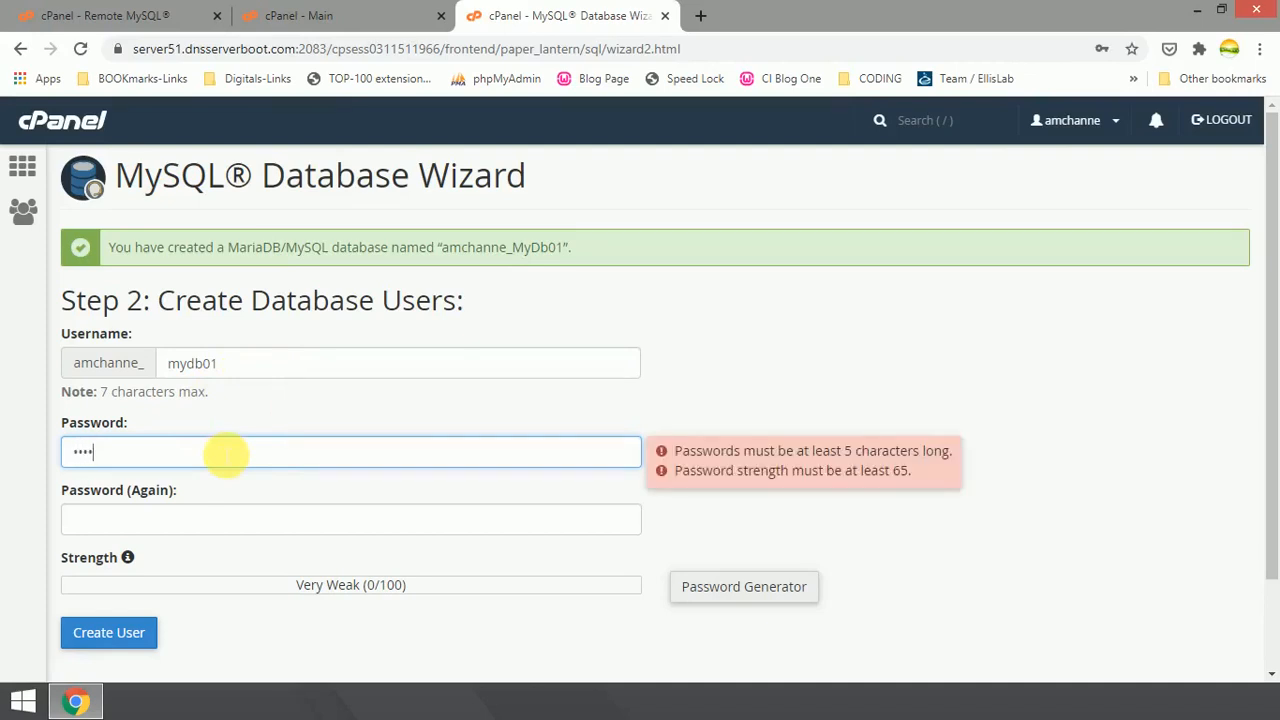
pyautogui.write('•••')
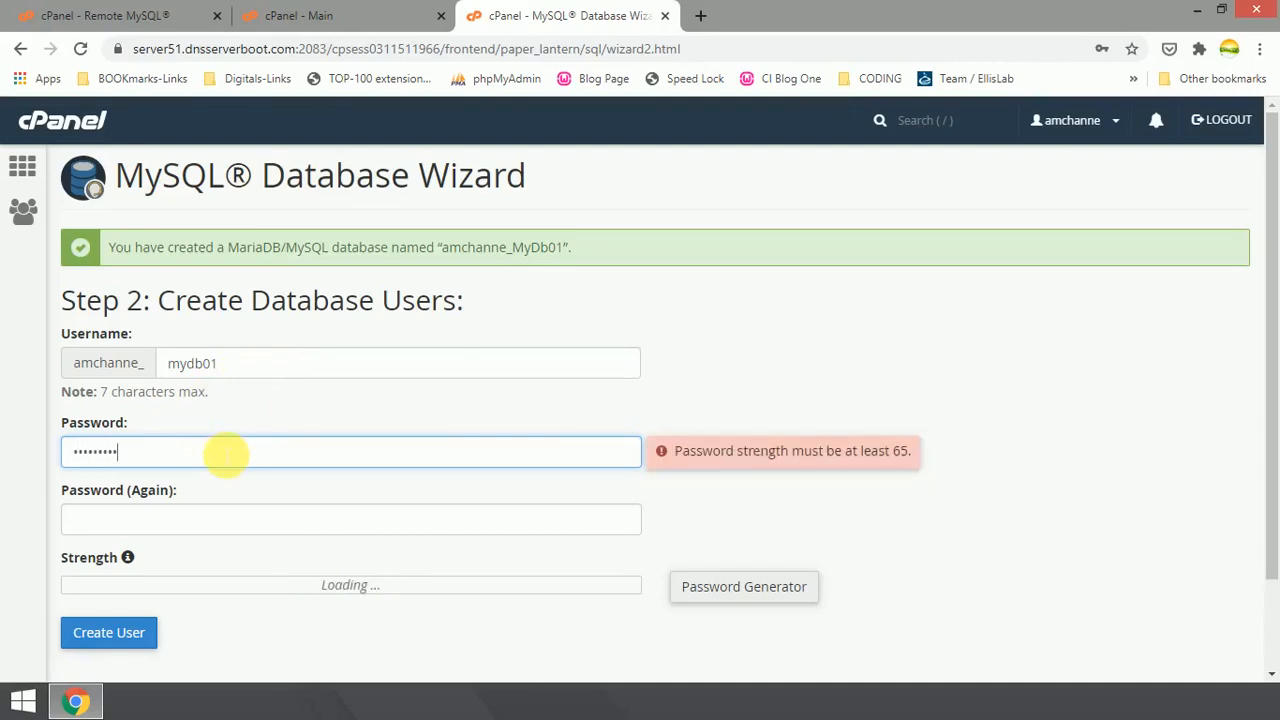
pyautogui.write('•')
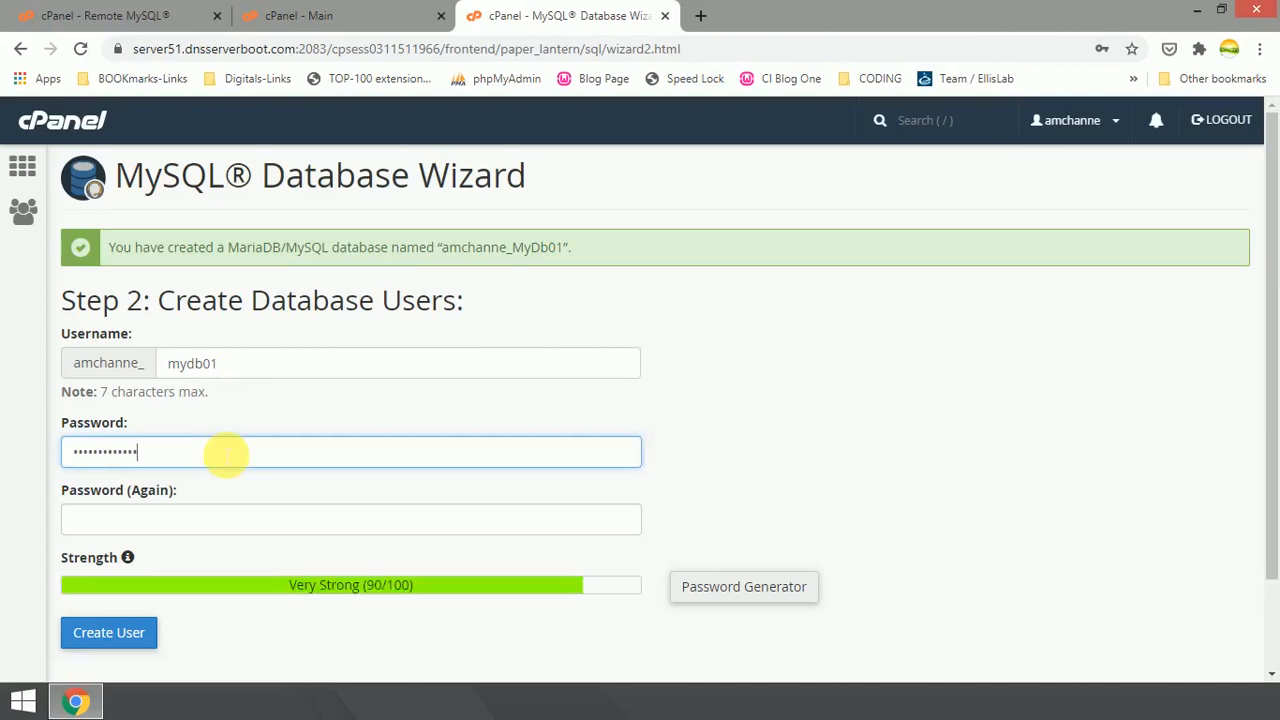
pyautogui.scroll(-1, 226, 455)
pyautogui.click(235, 418)
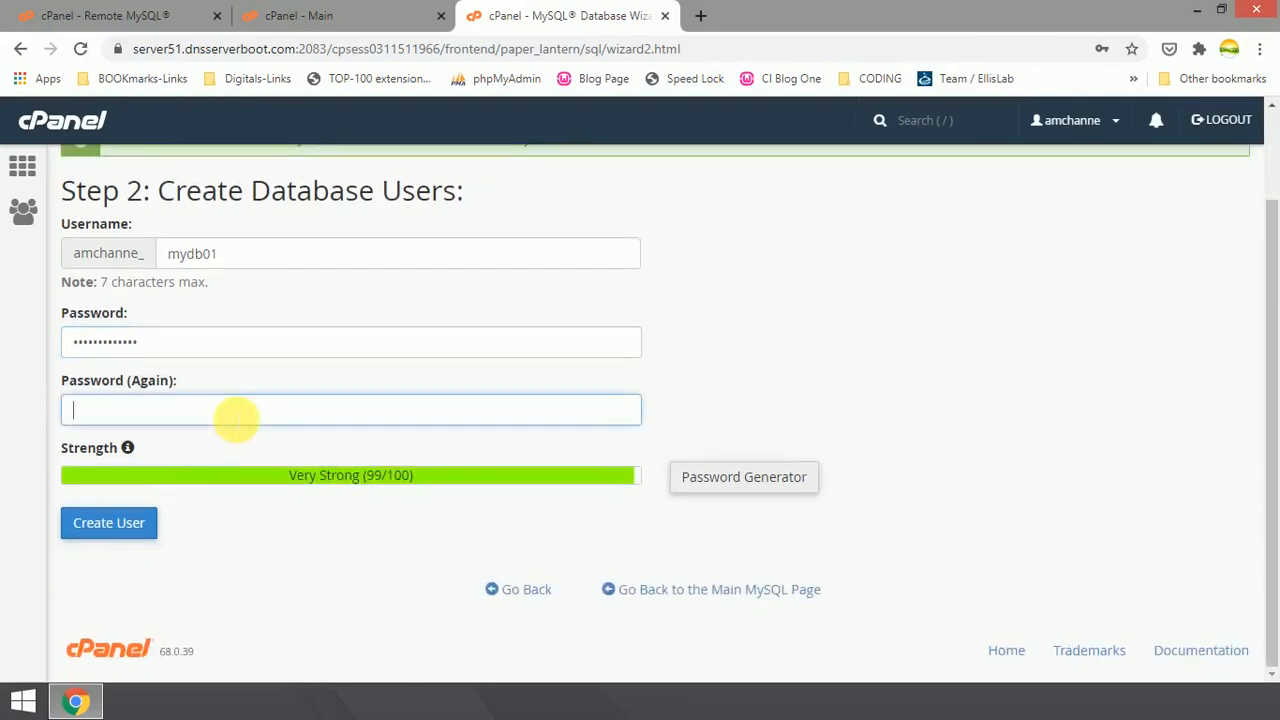
pyautogui.write('••')
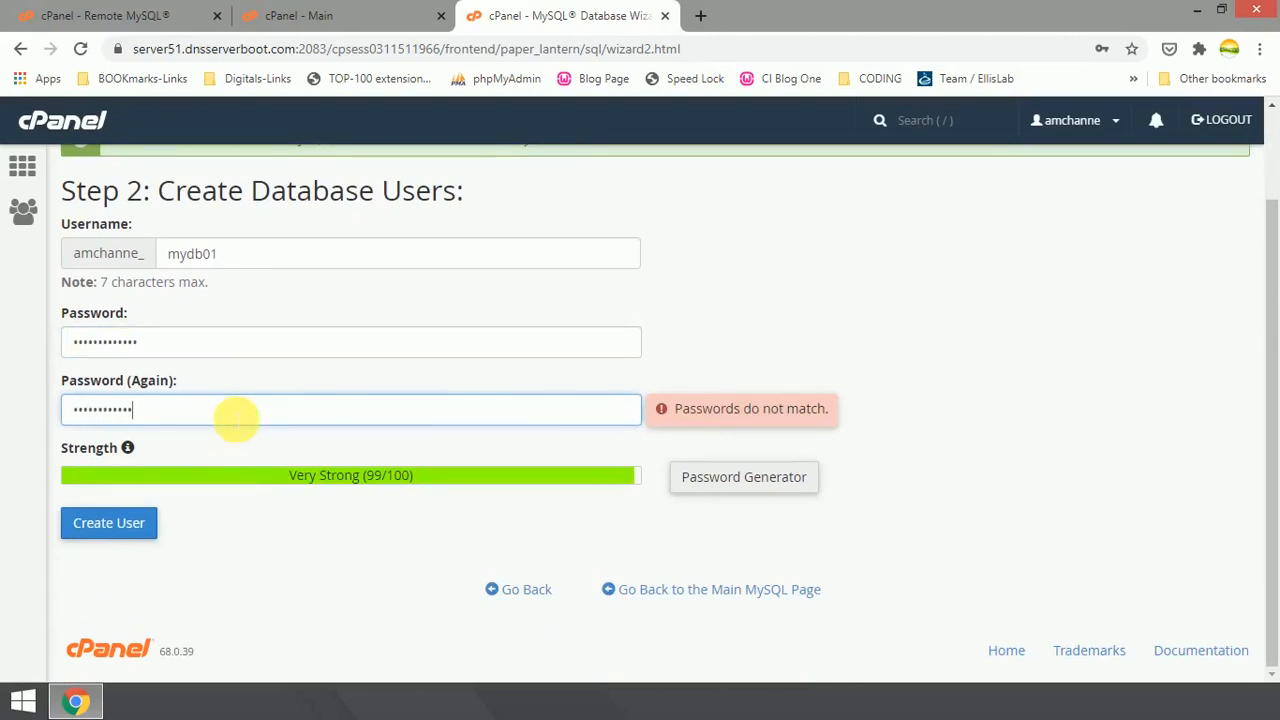
pyautogui.write('•')
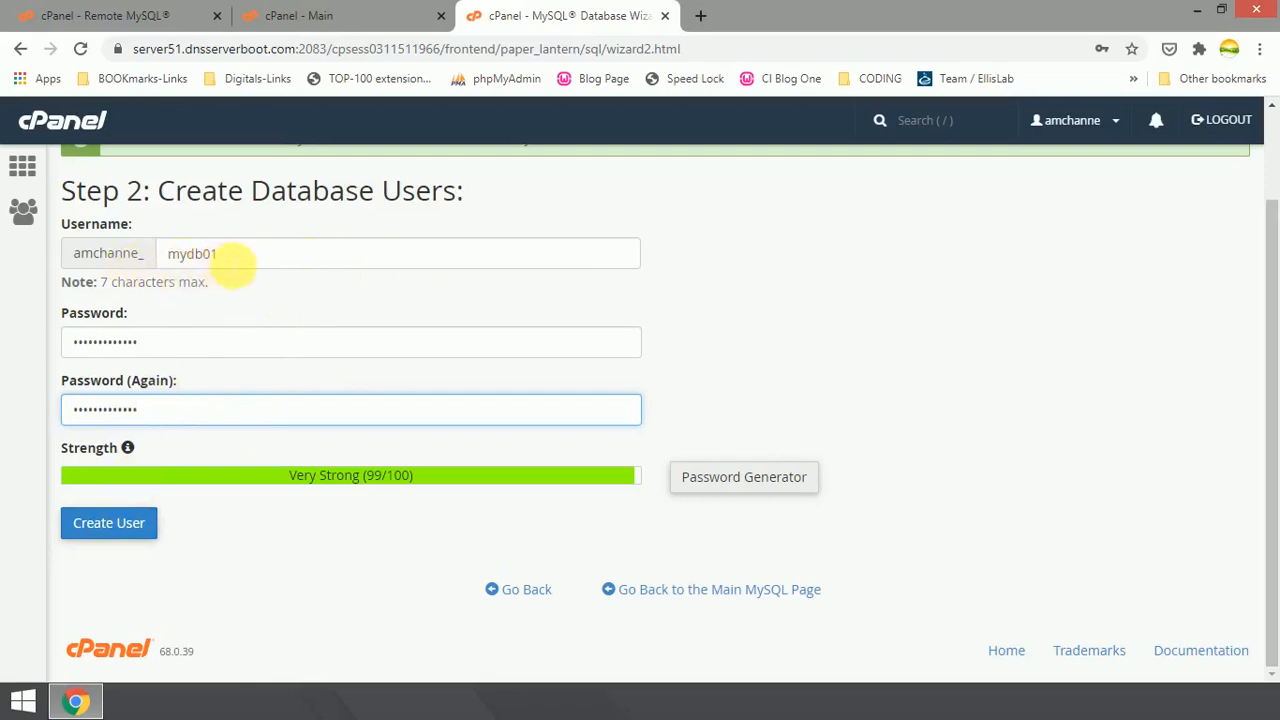
pyautogui.click(97, 523)
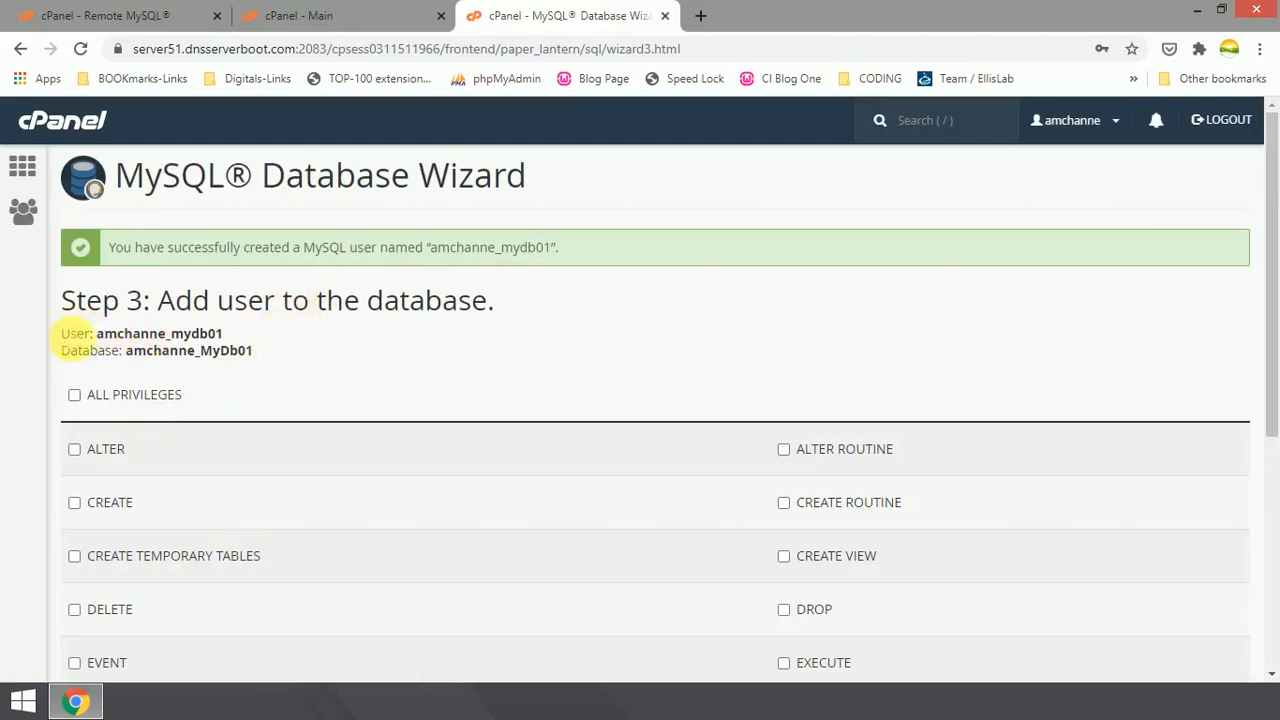
# Grant the mydb01 user all privileges on the MyDb01 database and continue to the wizard's final stage
pyautogui.moveTo(62, 334); pyautogui.dragTo(96, 334)
pyautogui.moveTo(199, 334); pyautogui.dragTo(239, 340)
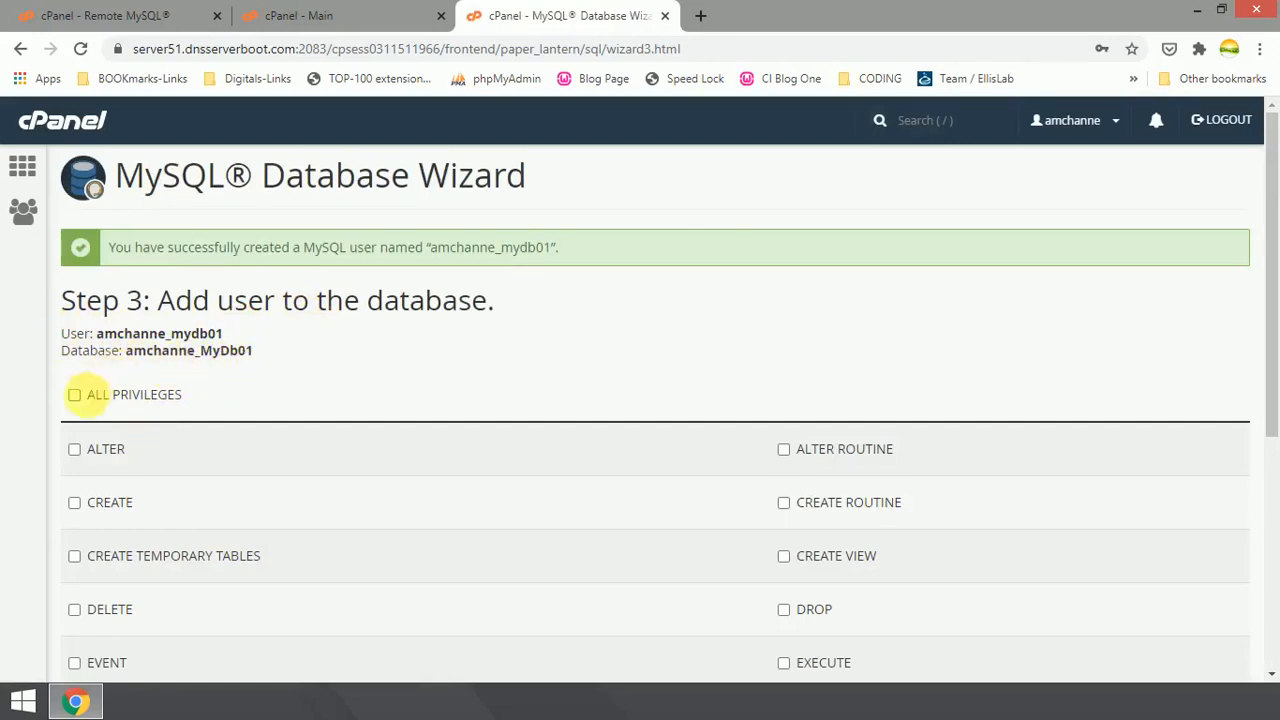
pyautogui.click(74, 395)
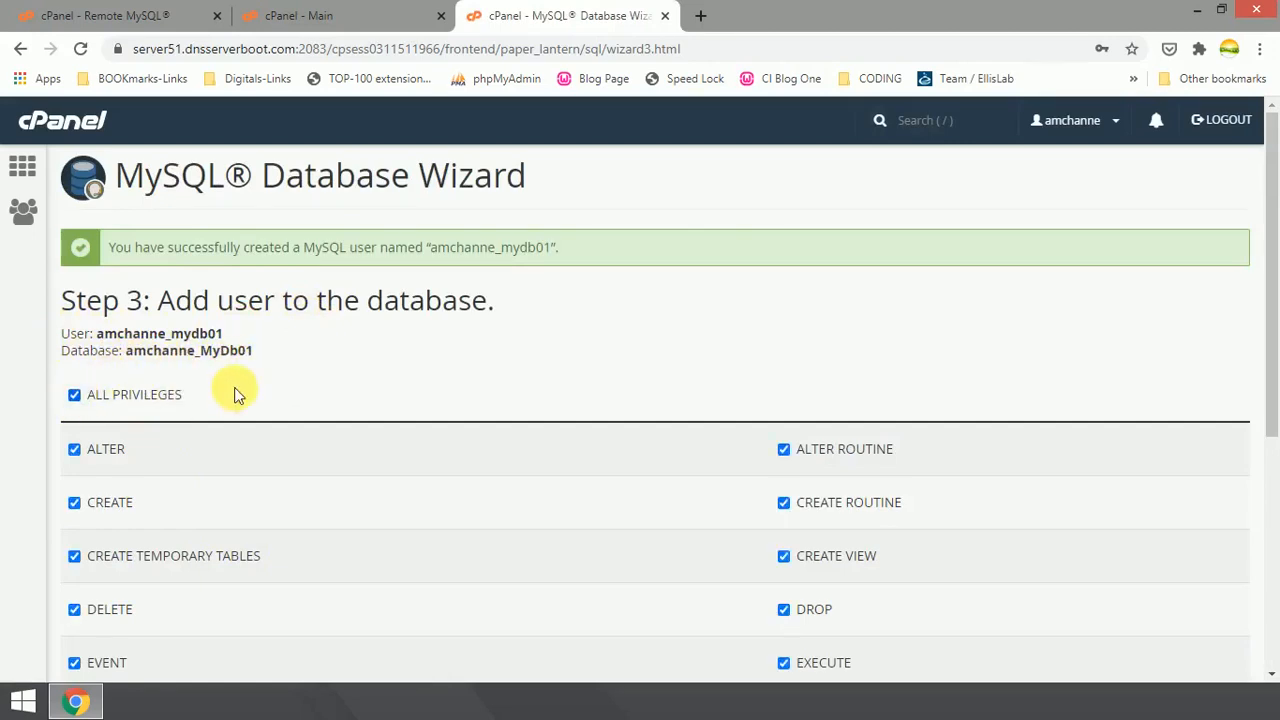
pyautogui.scroll(-4, 236, 395)
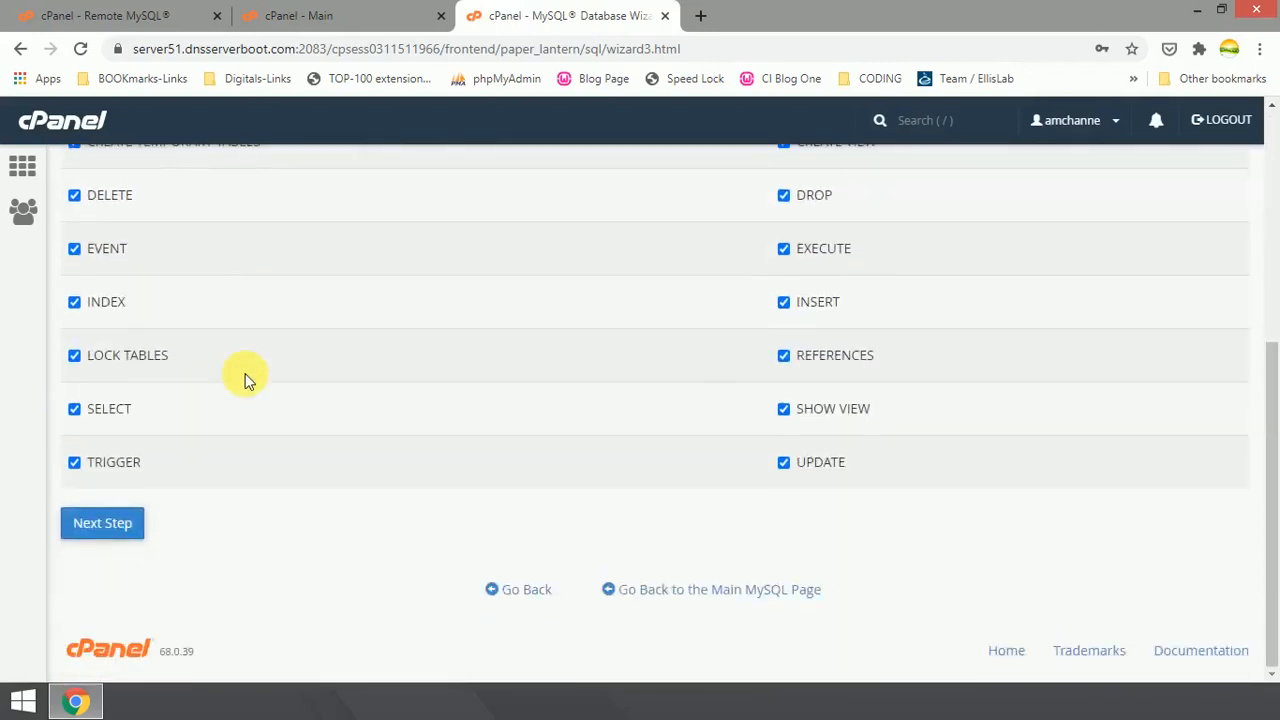
pyautogui.scroll(3, 284, 384)
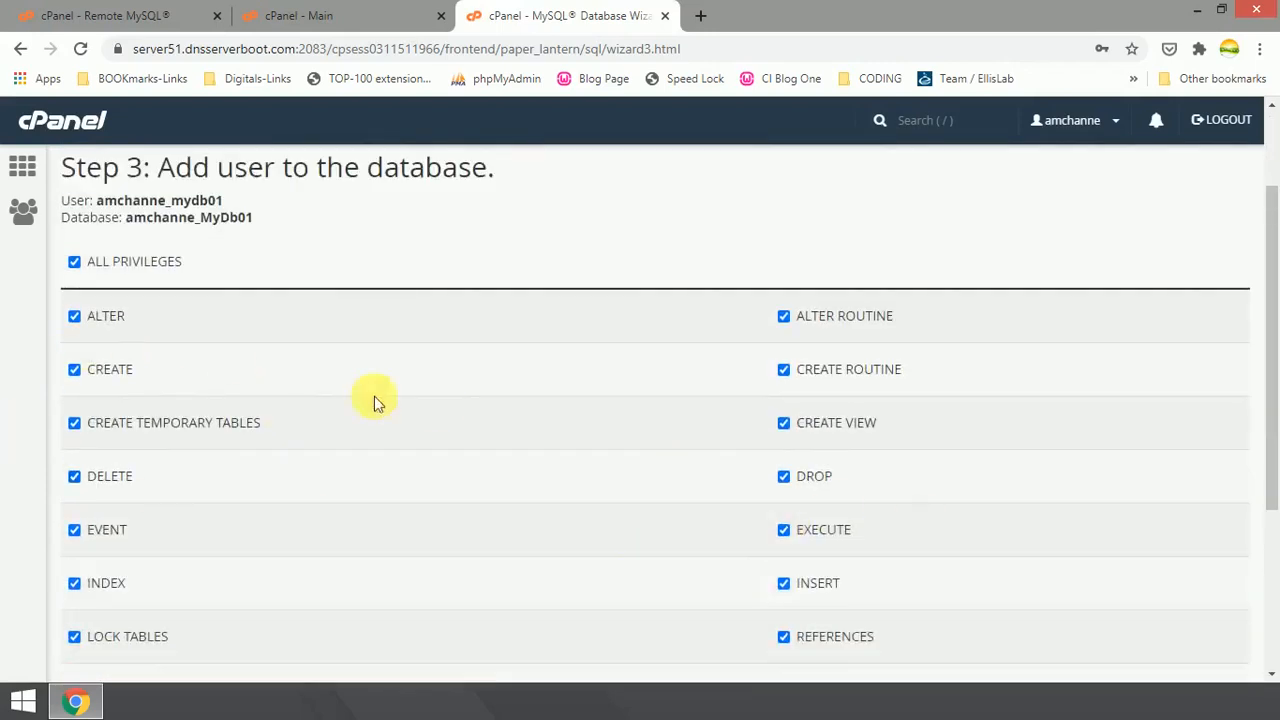
pyautogui.scroll(-3, 236, 377)
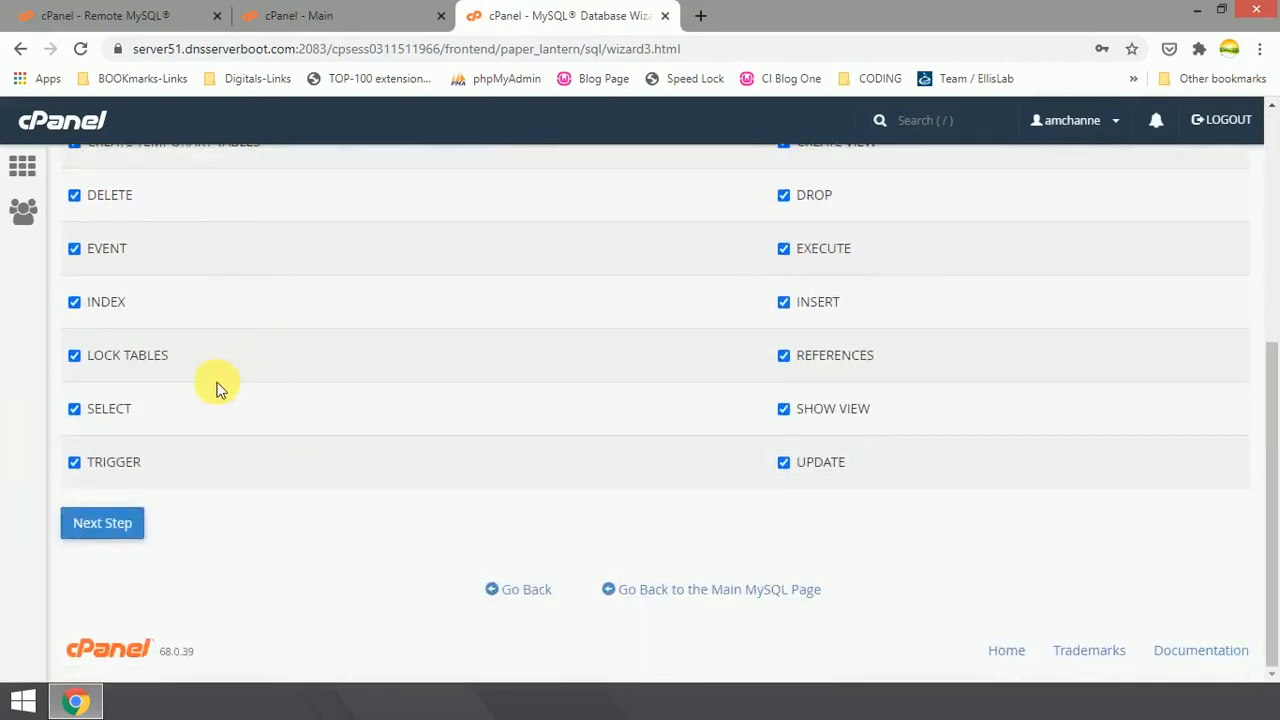
pyautogui.click(110, 526)
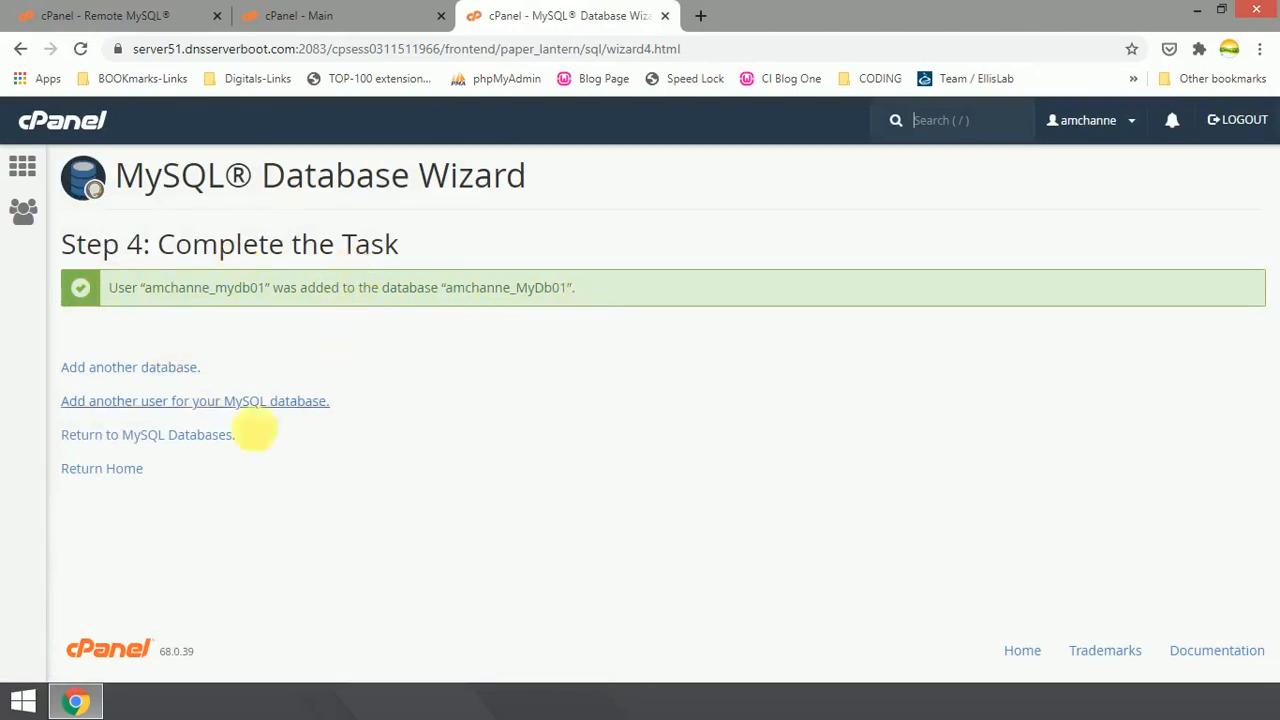
# Return to the MySQL Databases page and locate the MyDb01 entry in the current databases list
pyautogui.click(131, 443)
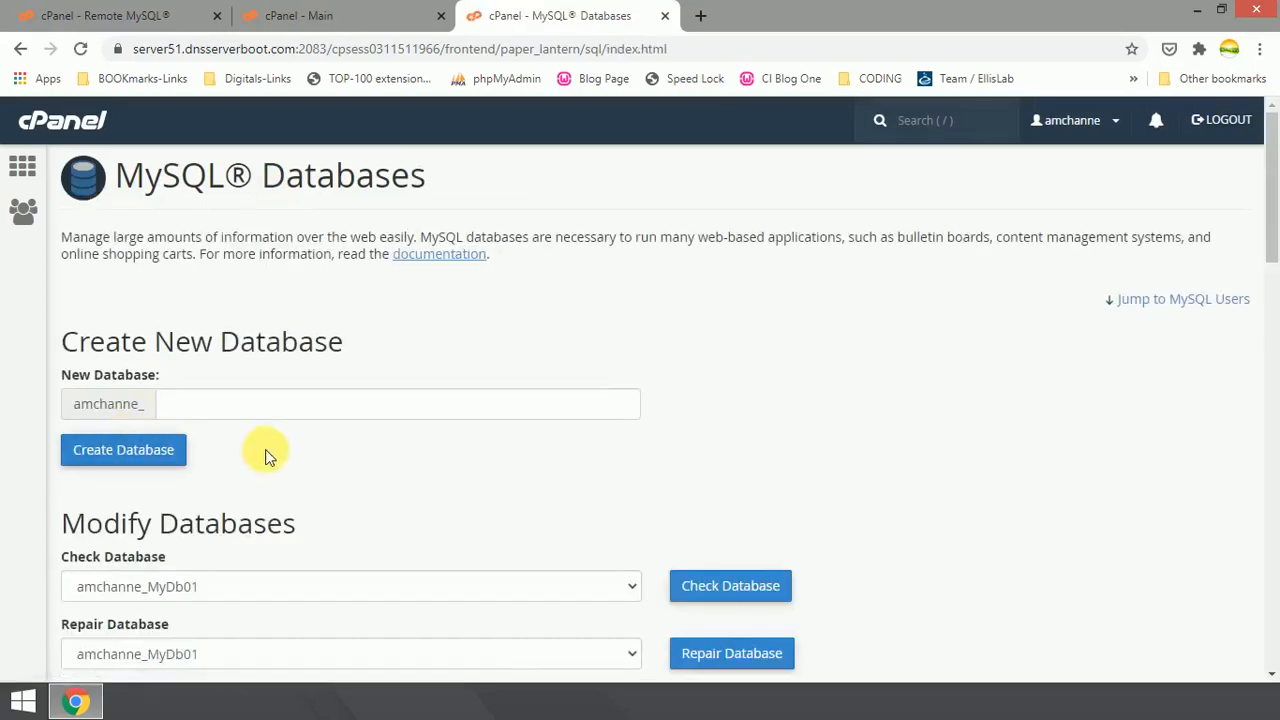
pyautogui.scroll(-6, 266, 445)
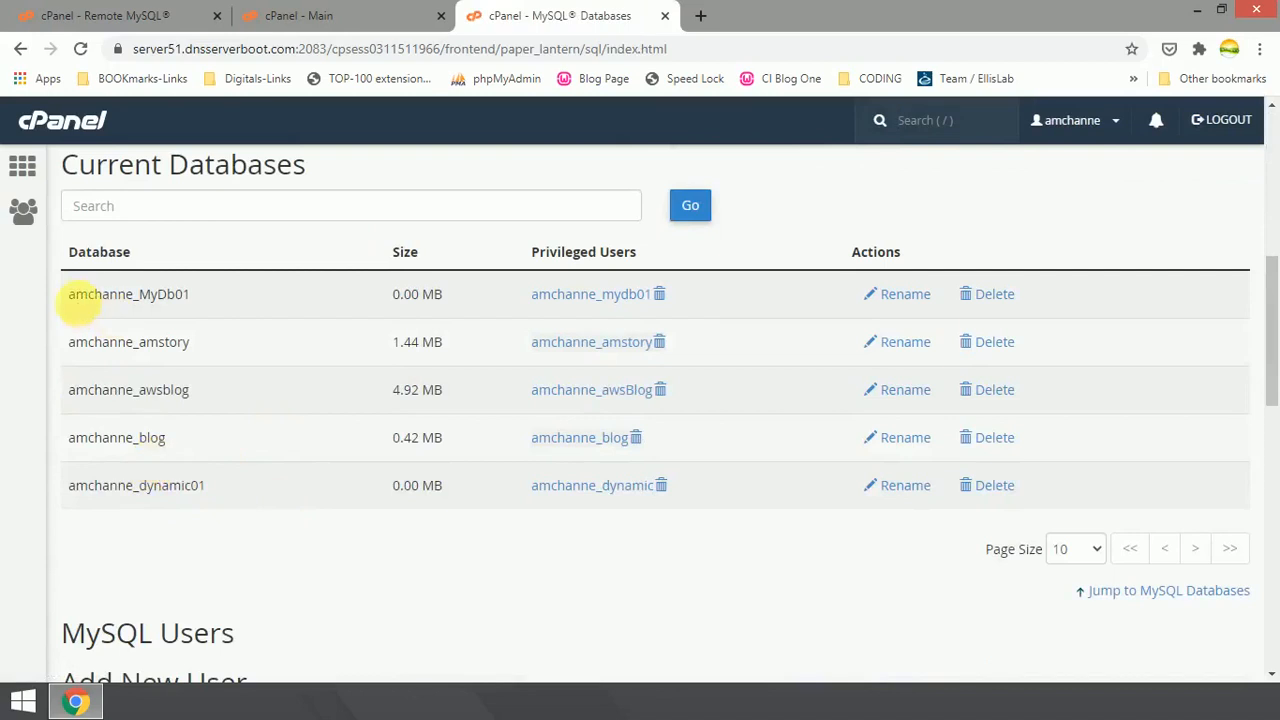
pyautogui.moveTo(67, 294); pyautogui.dragTo(224, 297)
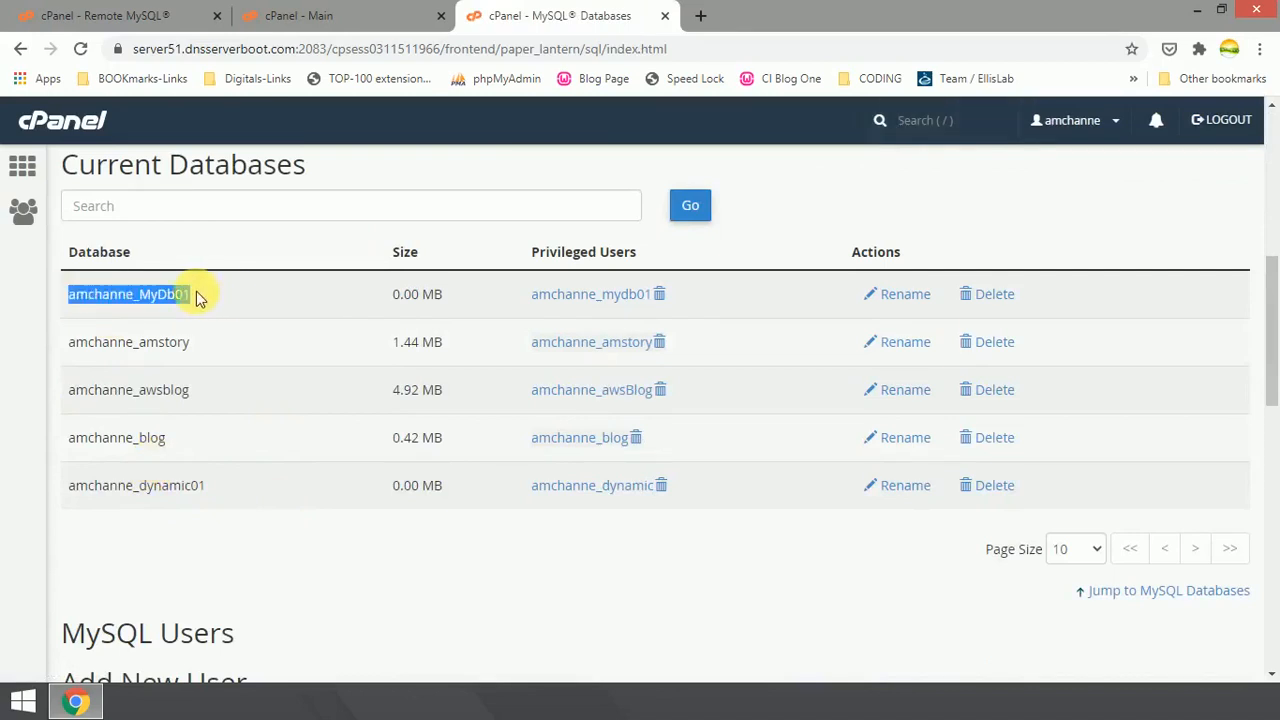
pyautogui.click(250, 303)
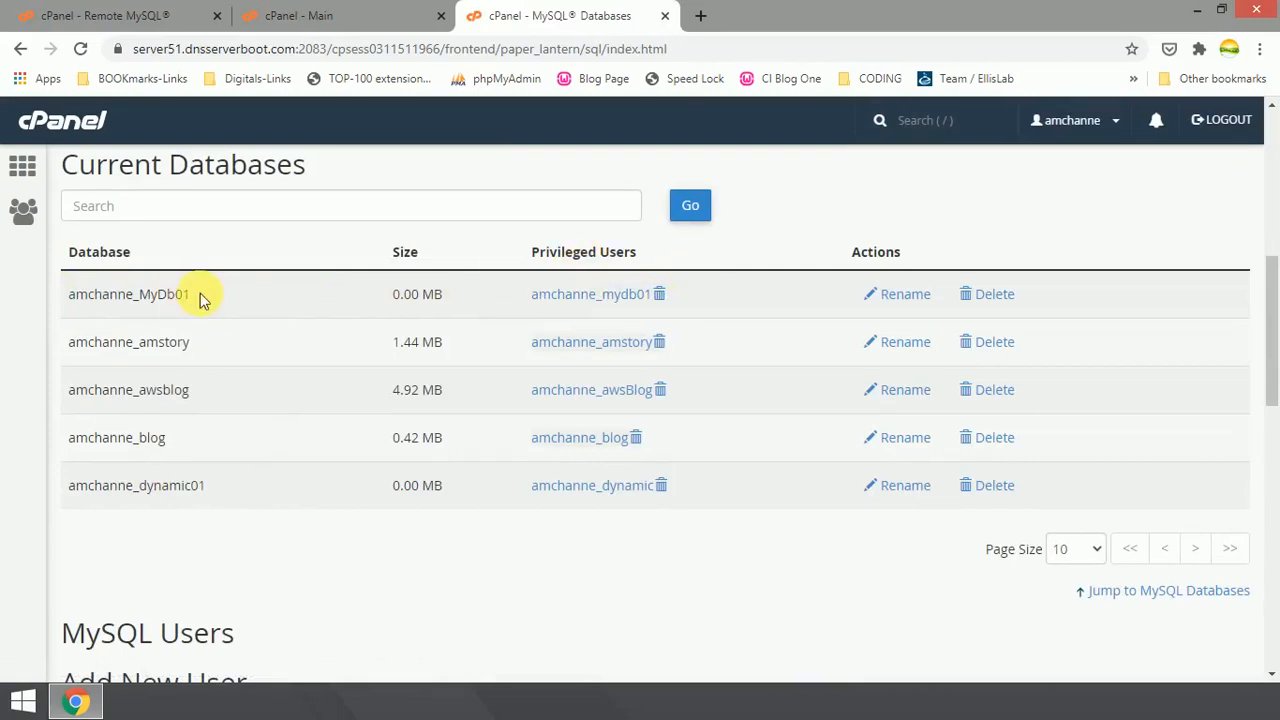
# In Add User To Database, pick the existing dynamic user and the MyDb01 database, and submit the assignment
pyautogui.scroll(-5, 200, 295)
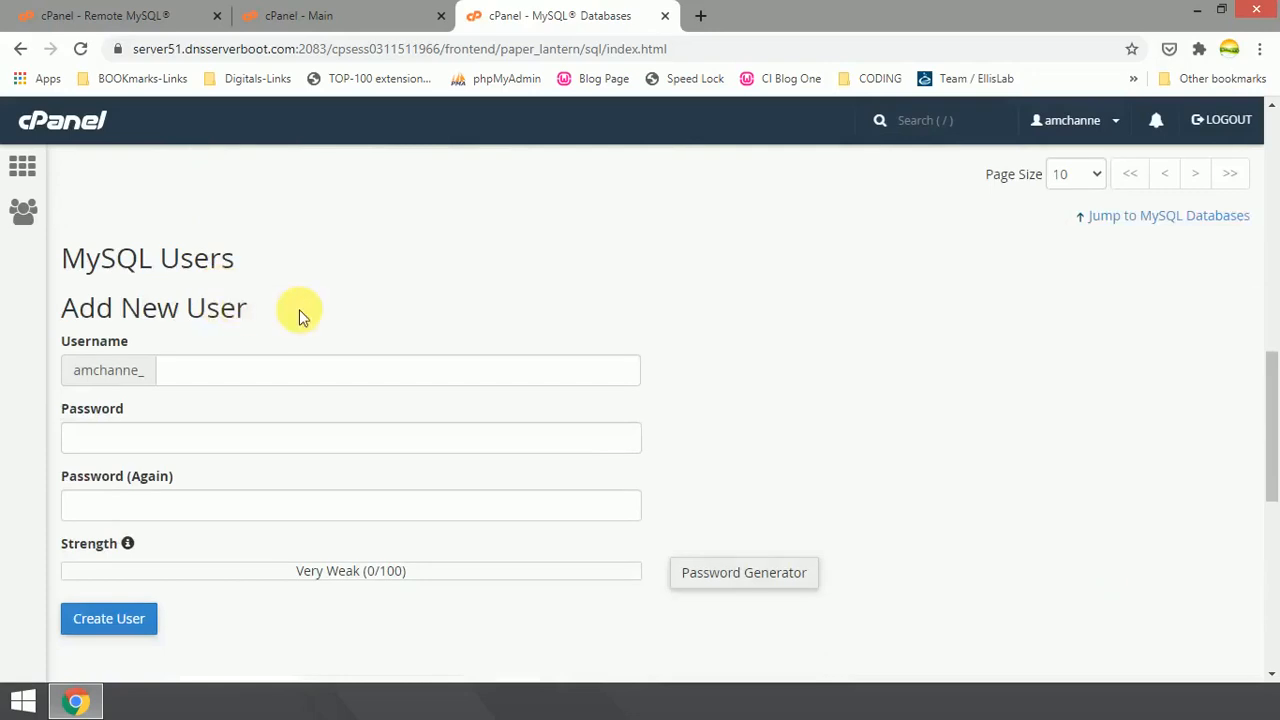
pyautogui.scroll(-4, 250, 305)
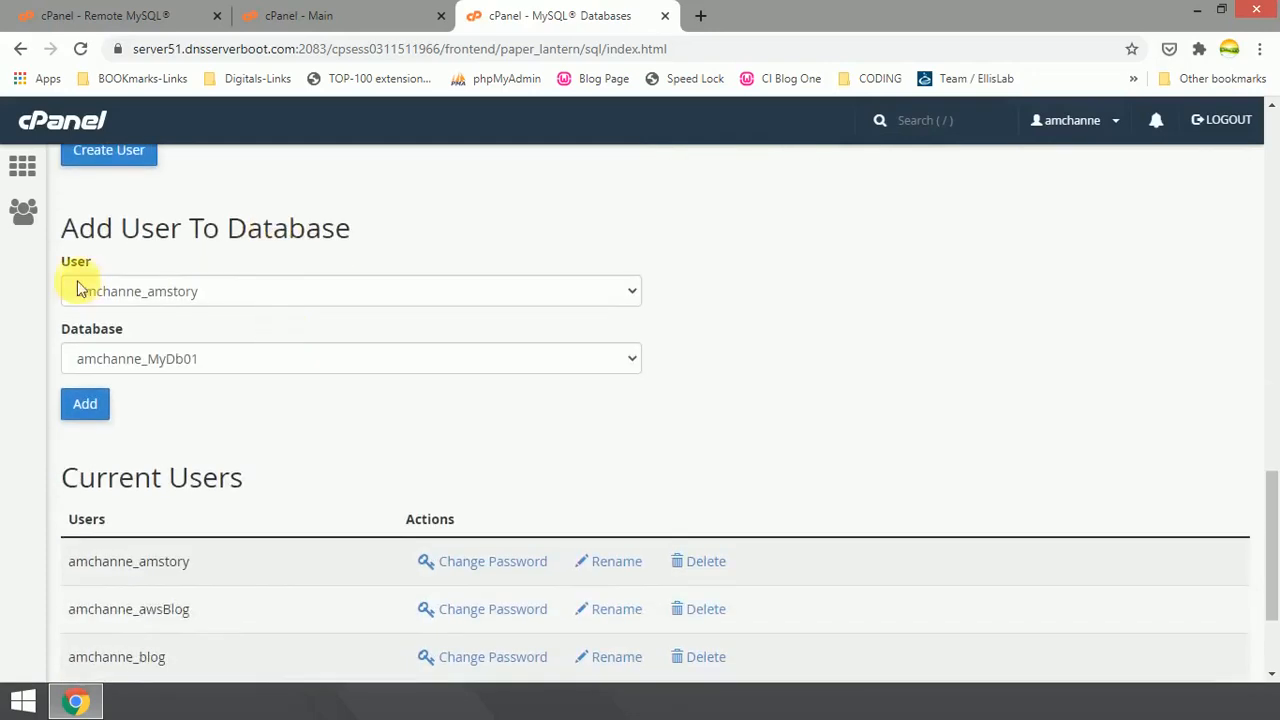
pyautogui.click(489, 292)
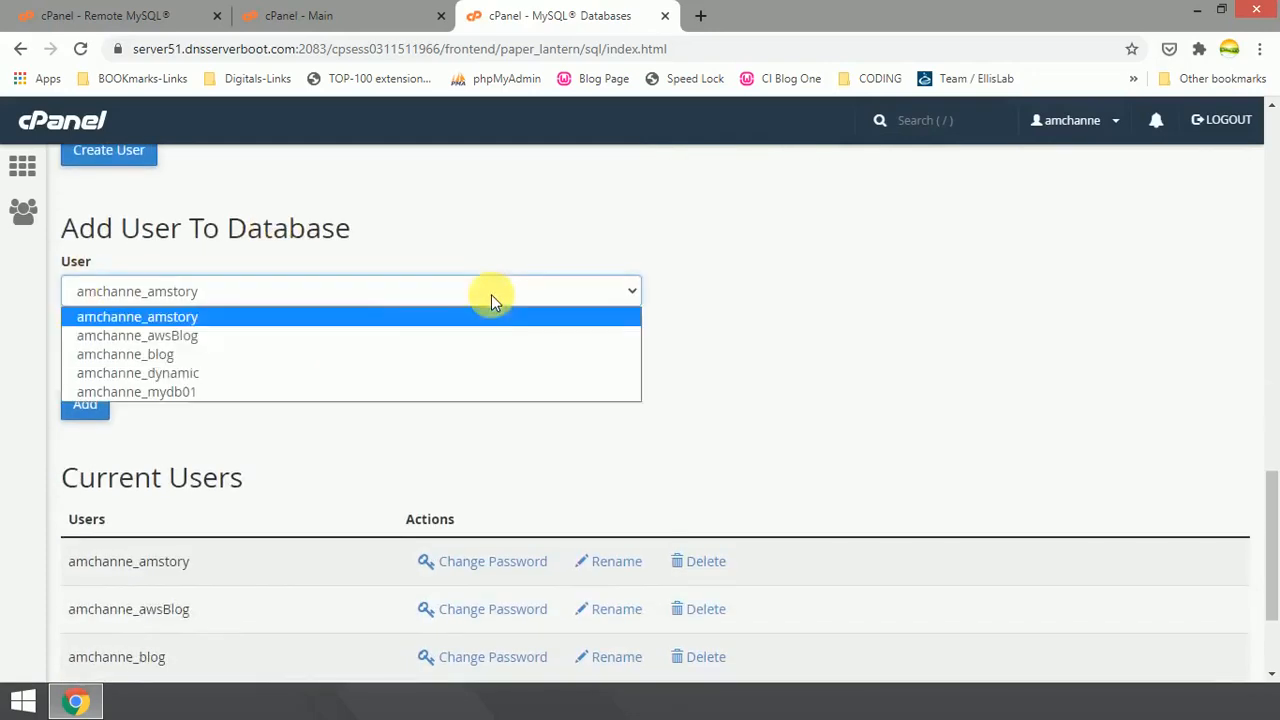
pyautogui.click(227, 375)
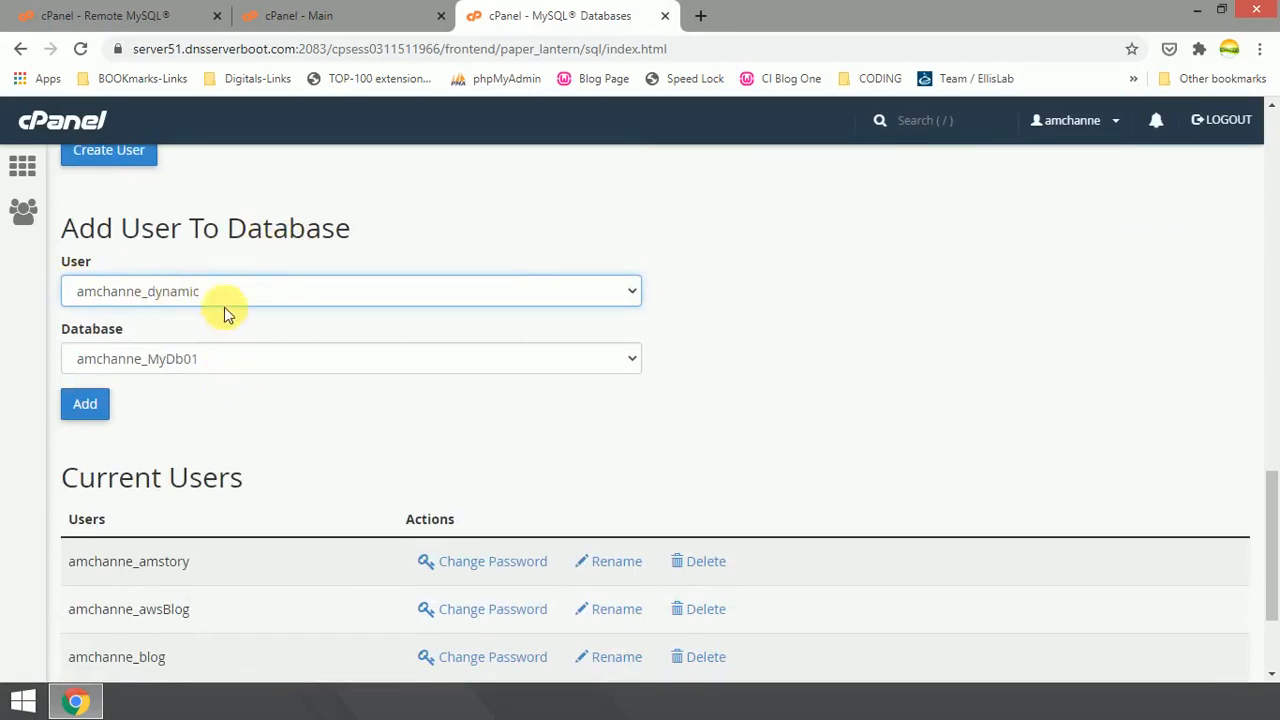
pyautogui.click(333, 359)
pyautogui.click(271, 378)
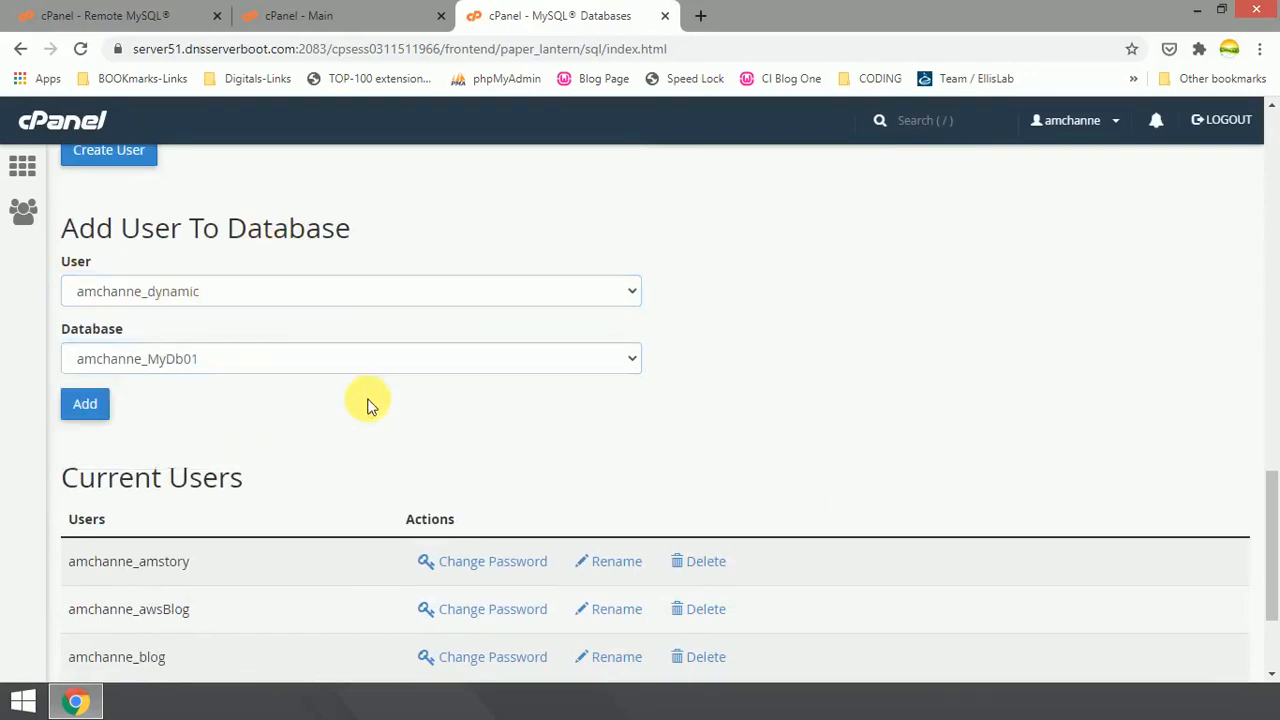
pyautogui.scroll(-1, 263, 400)
pyautogui.click(85, 312)
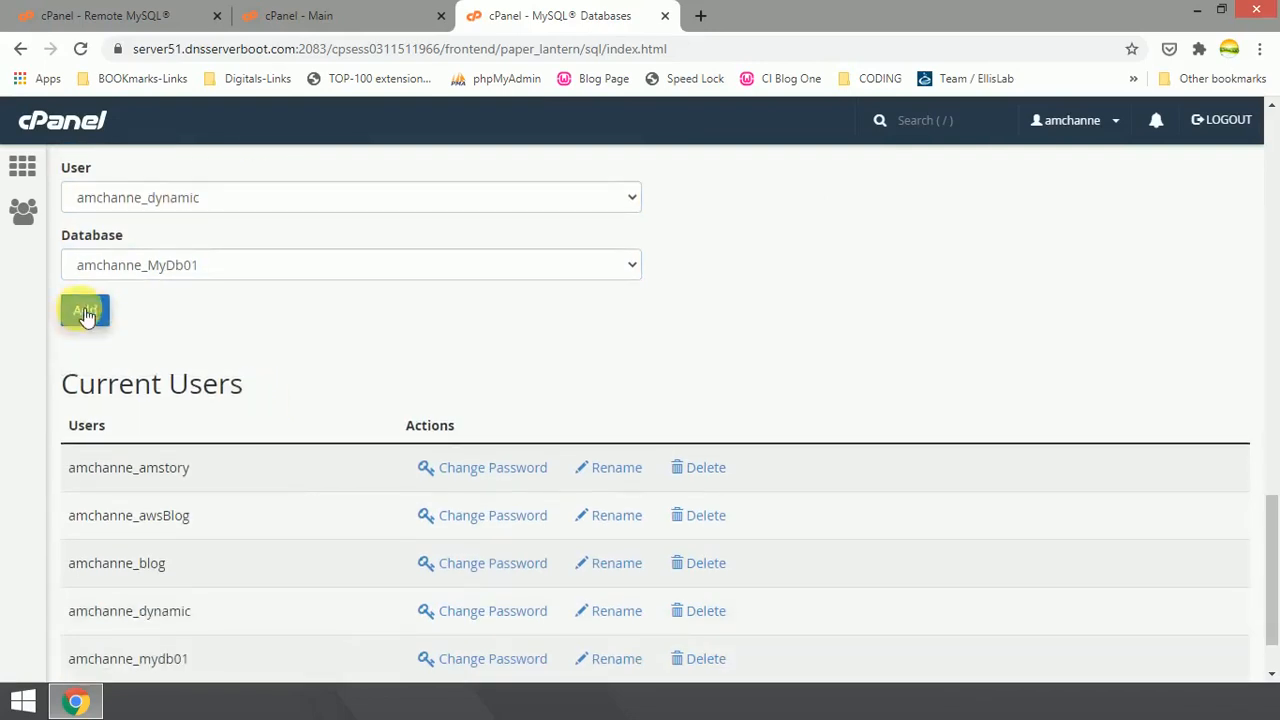
# Add the dynamic user to the MyDb01 database, grant it all privileges, and save the changes
pyautogui.click(86, 312)
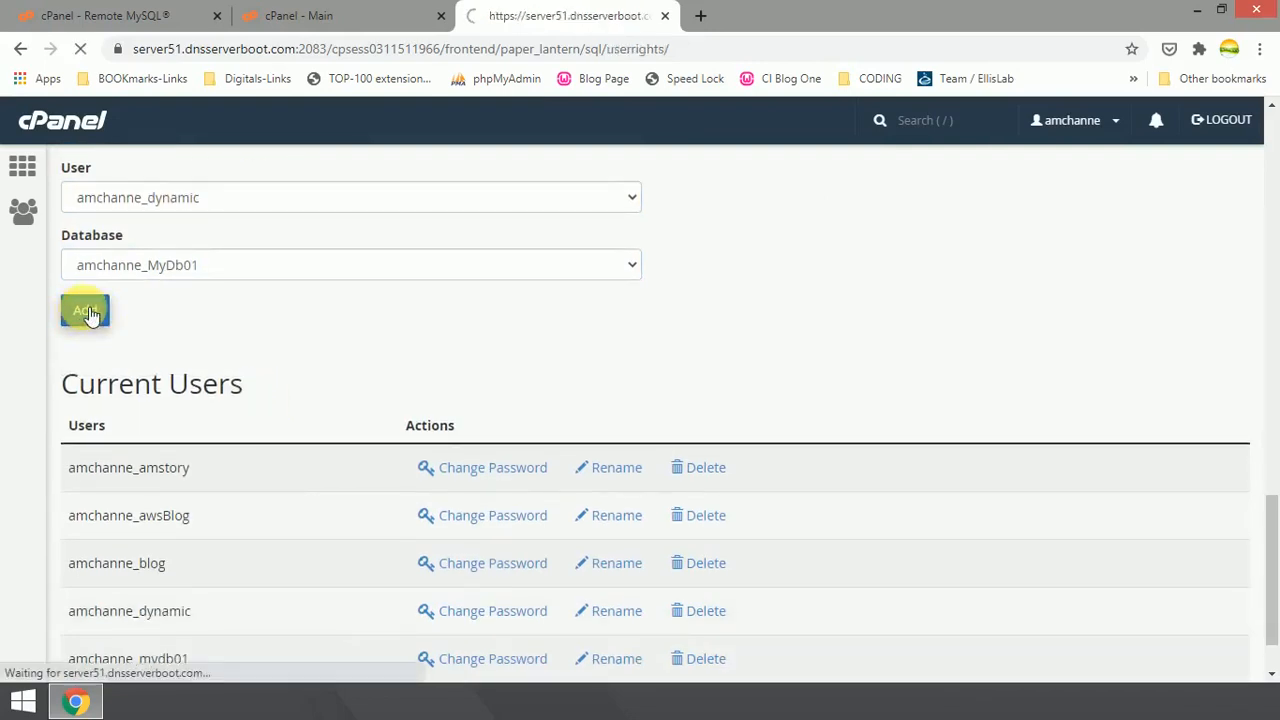
pyautogui.scroll(-1, 313, 376)
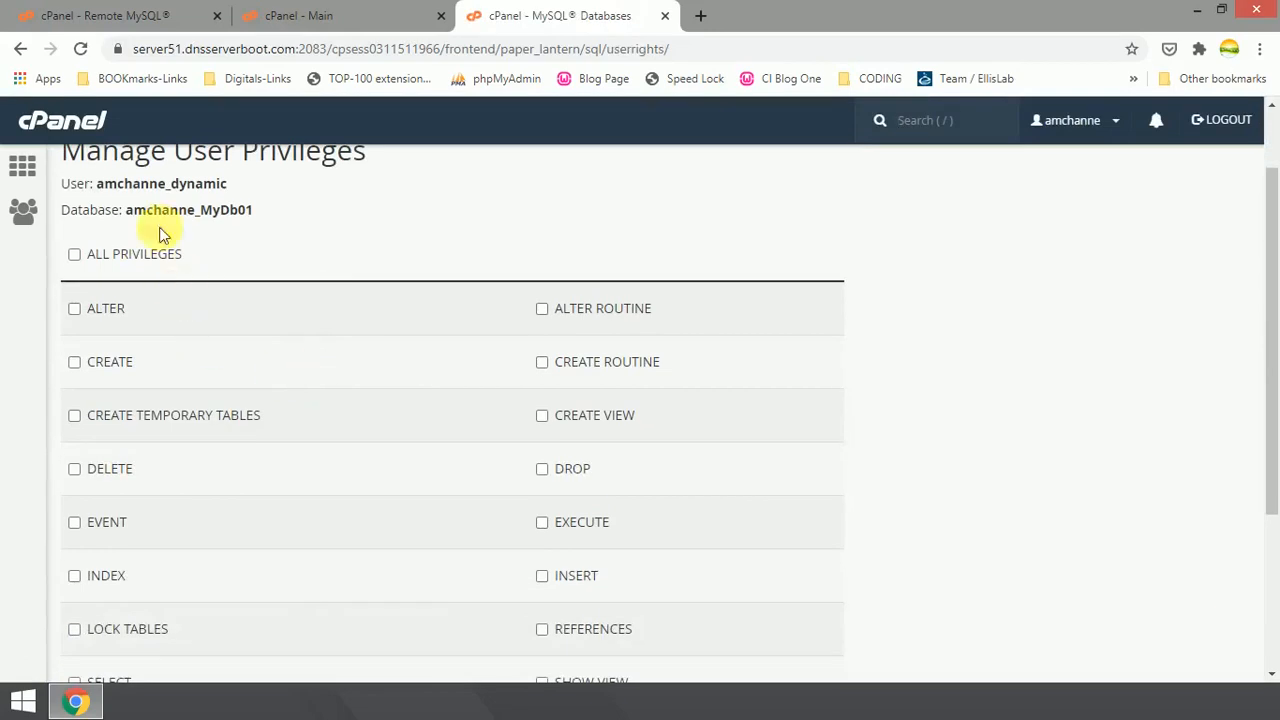
pyautogui.moveTo(75, 190); pyautogui.dragTo(251, 209)
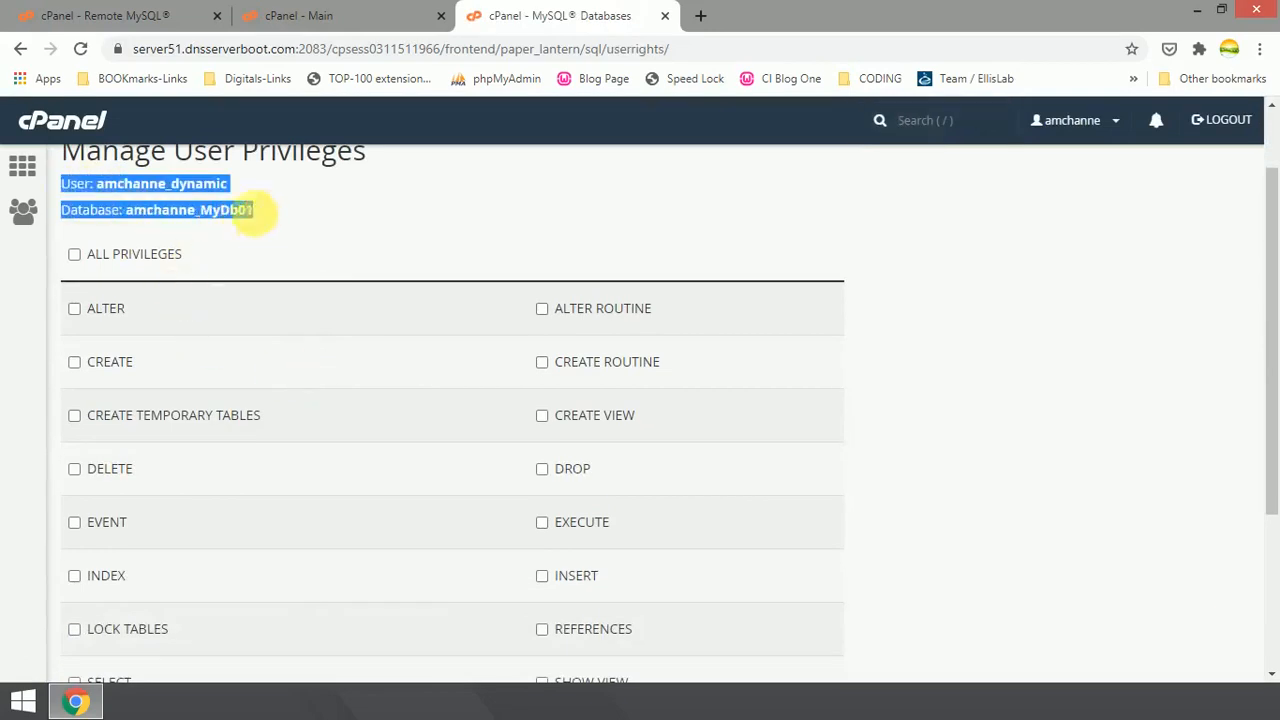
pyautogui.click(290, 216)
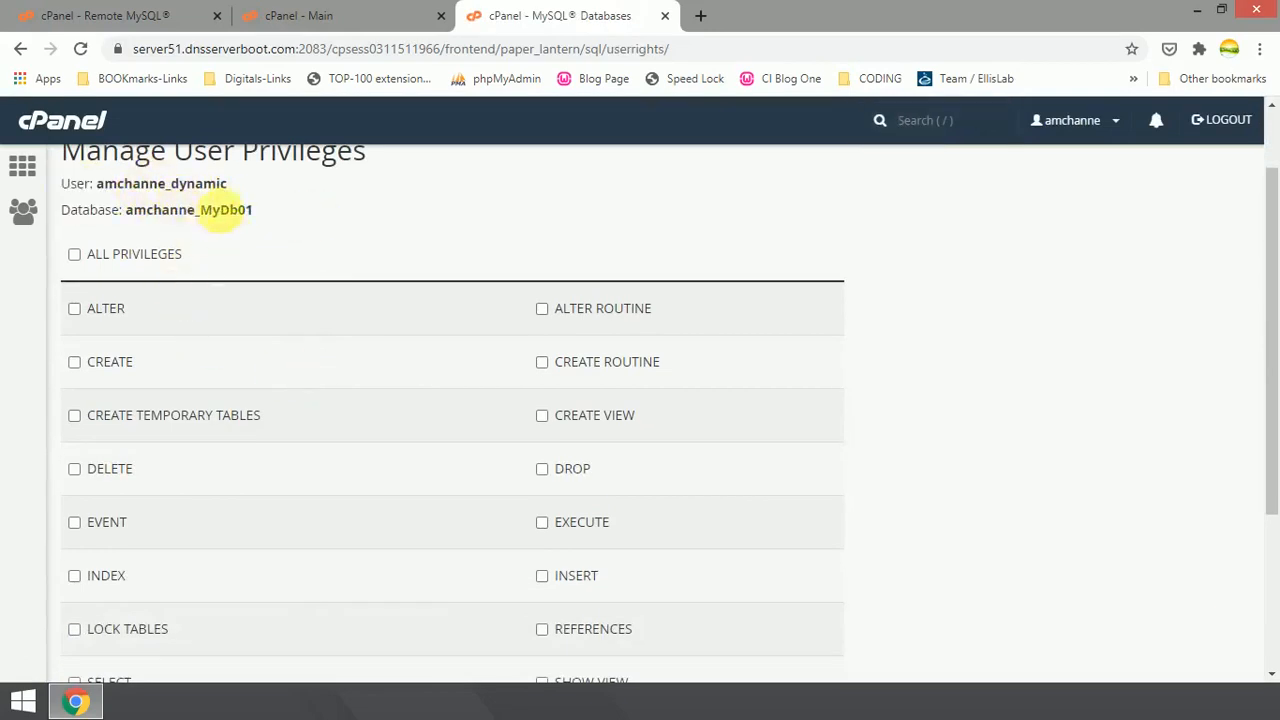
pyautogui.click(74, 255)
pyautogui.click(74, 255)
pyautogui.click(74, 255)
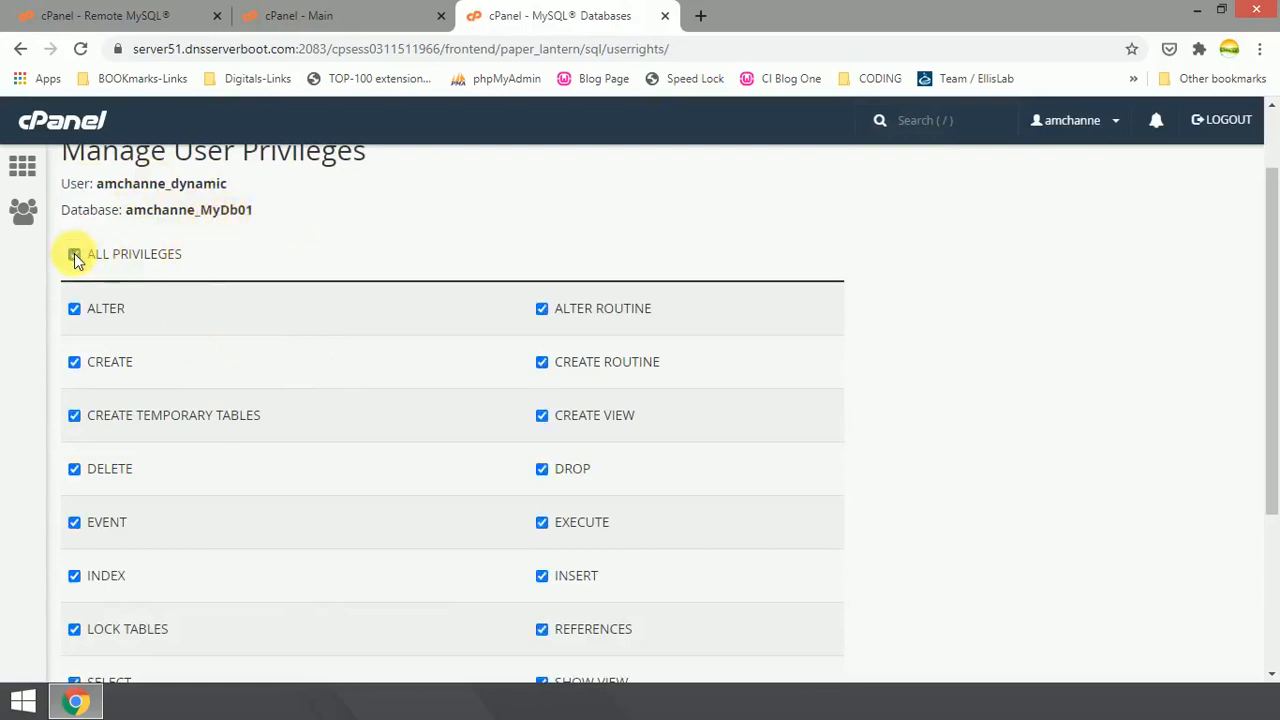
pyautogui.scroll(-2, 214, 277)
pyautogui.scroll(-1, 214, 277)
pyautogui.click(130, 541)
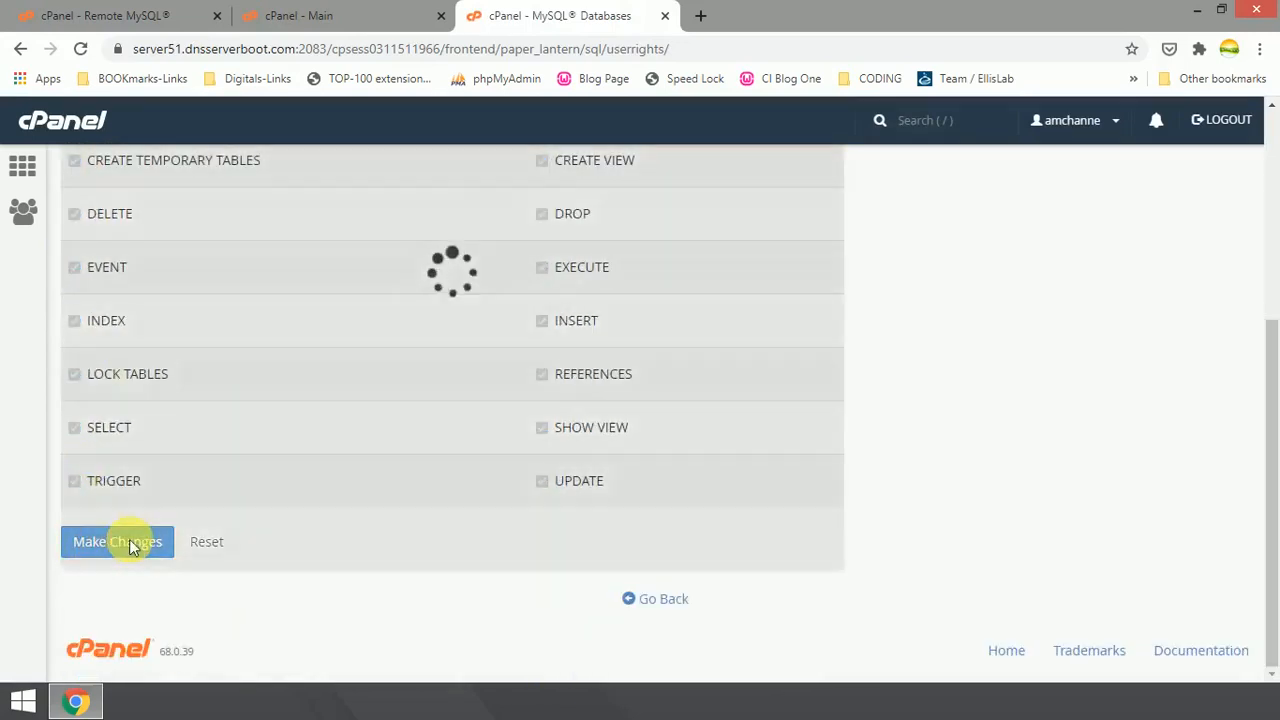
pyautogui.scroll(3, 318, 514)
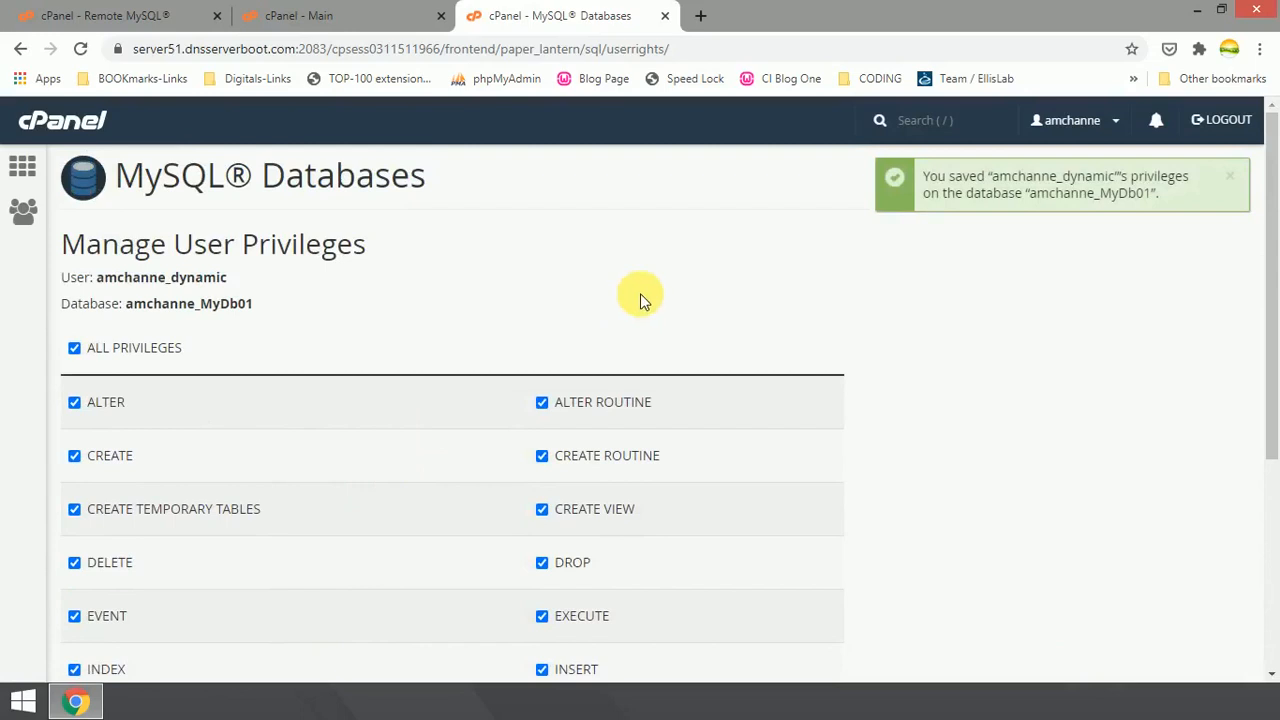
# Go back to the MySQL Databases page and check the privileged users listed for MyDb01
pyautogui.scroll(-3, 645, 298)
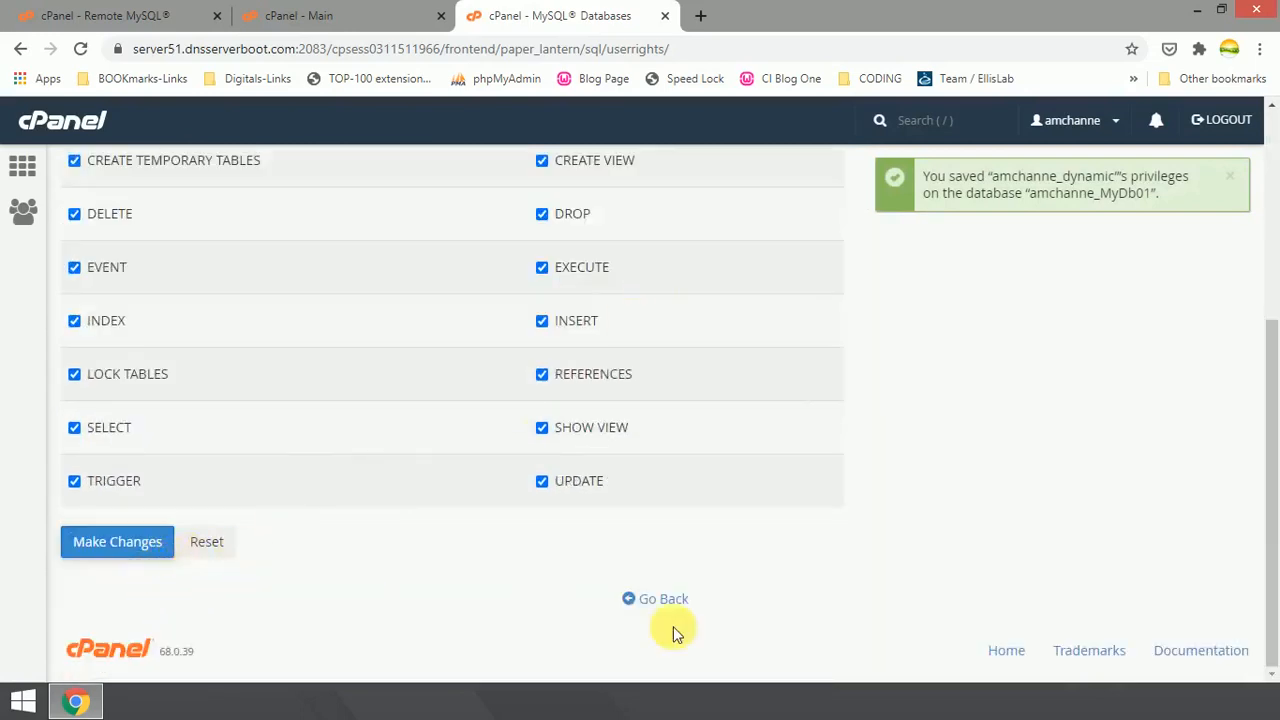
pyautogui.click(660, 598)
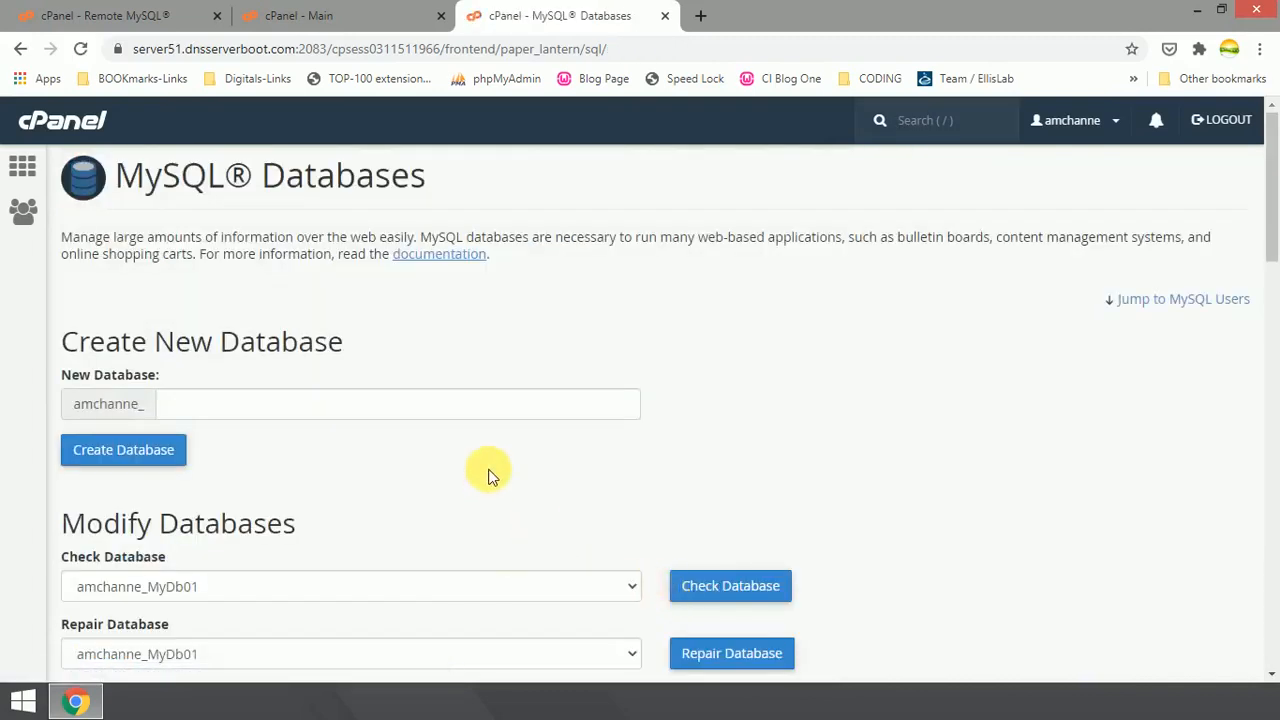
pyautogui.scroll(-6, 443, 427)
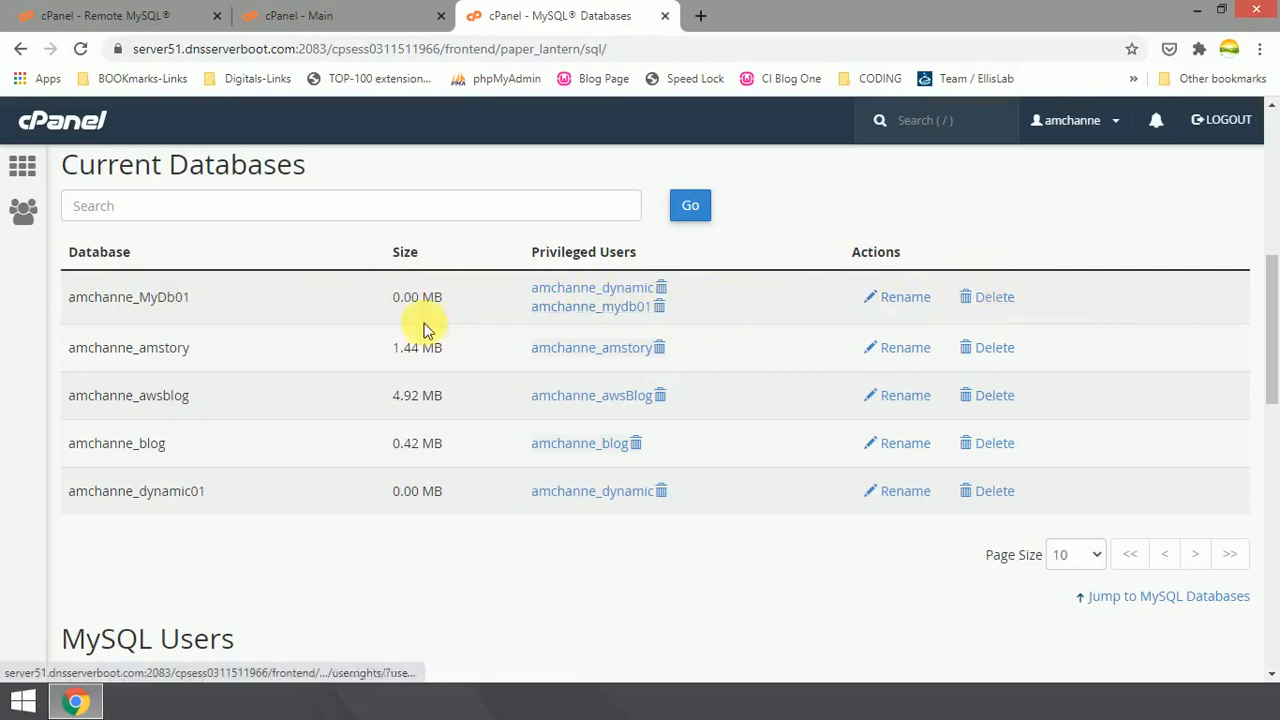
# Change the mydb01 user's password by entering a new strong password in both password fields, and acknowledge the confirmation
pyautogui.scroll(-10, 308, 314)
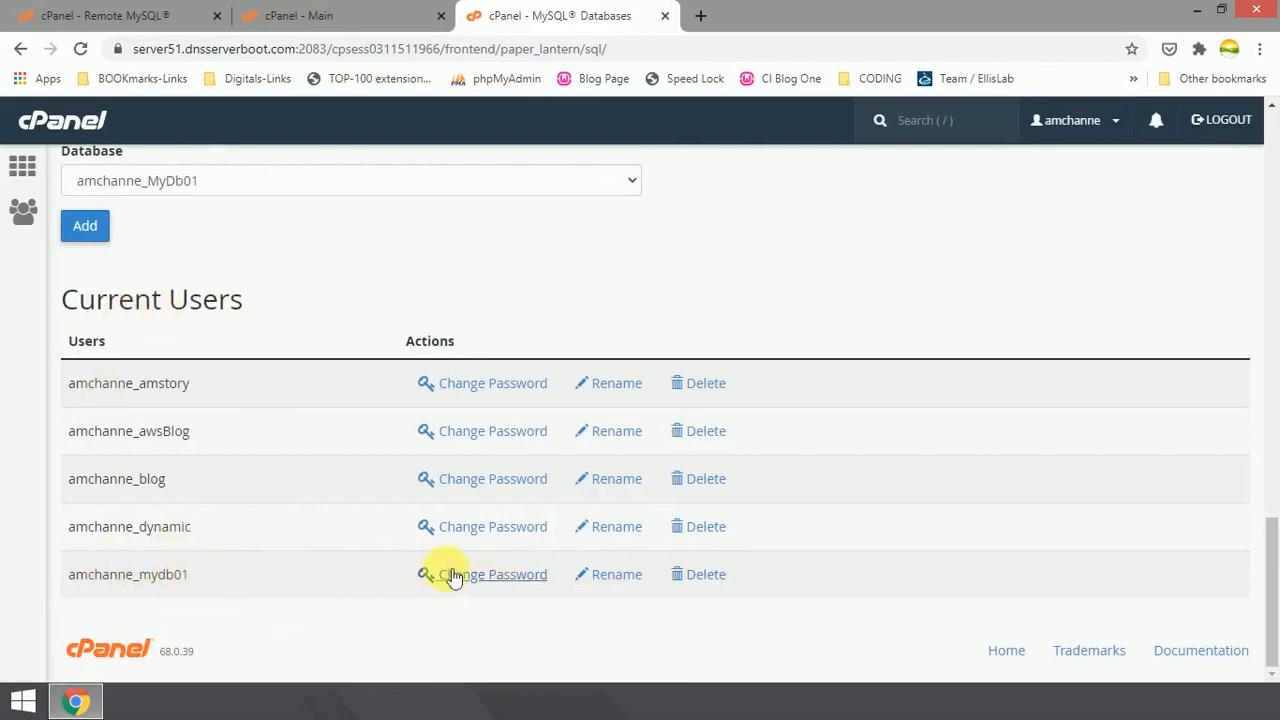
pyautogui.click(505, 577)
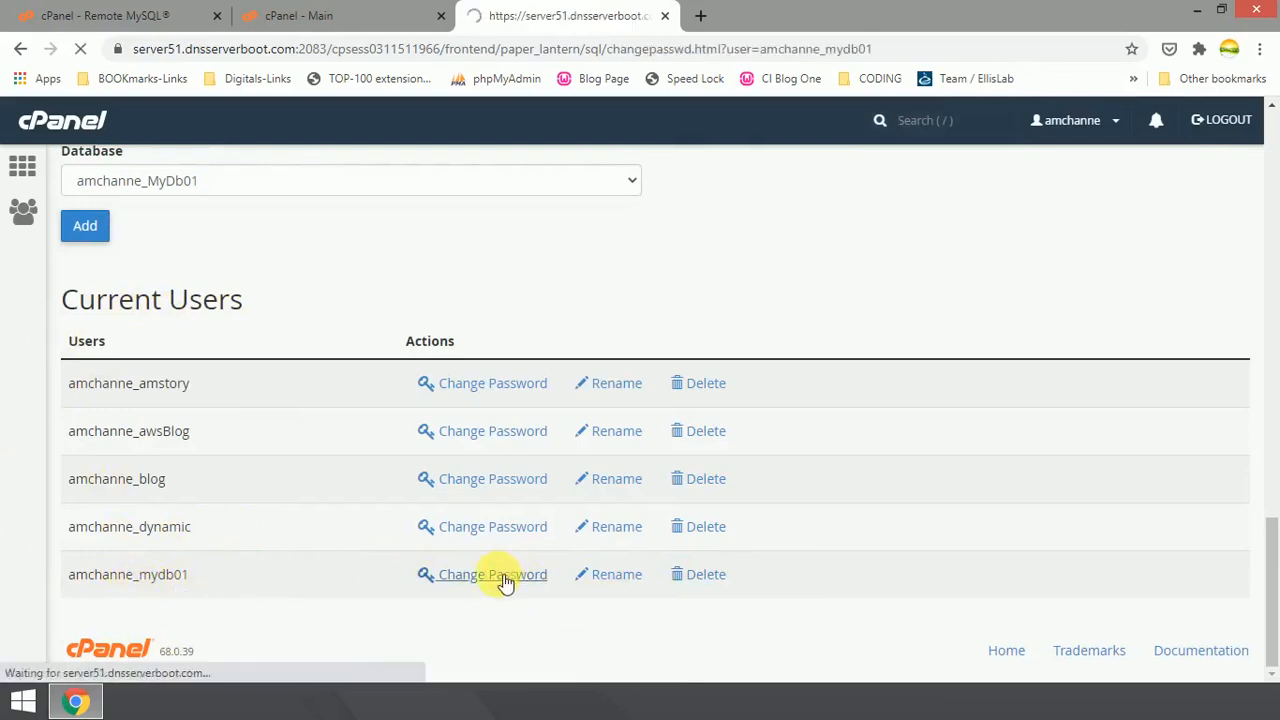
pyautogui.click(172, 367)
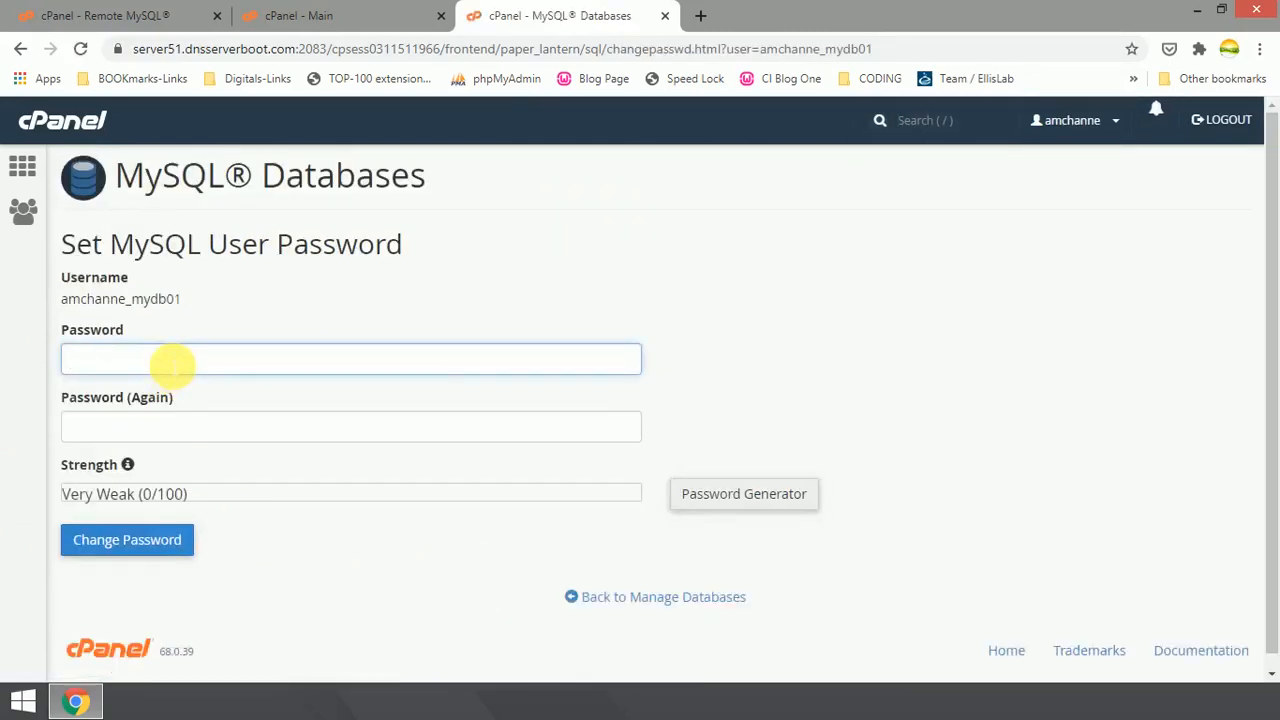
pyautogui.write('••••••')
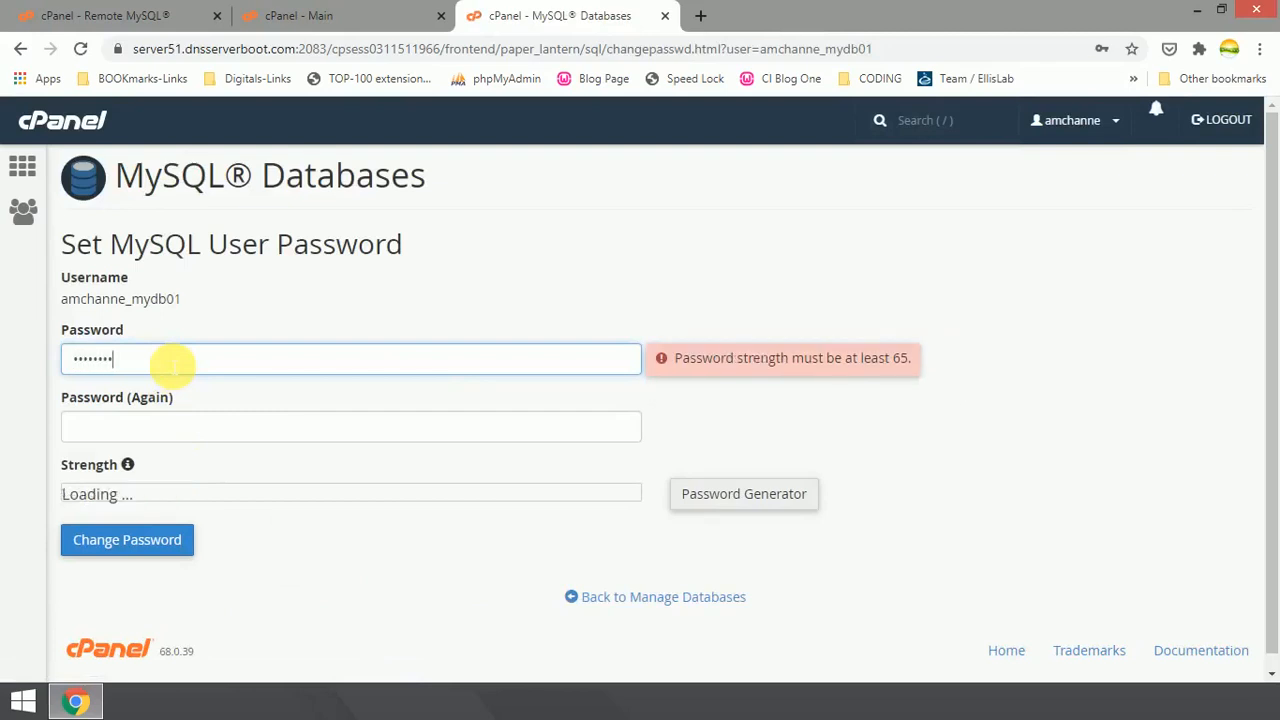
pyautogui.write('••')
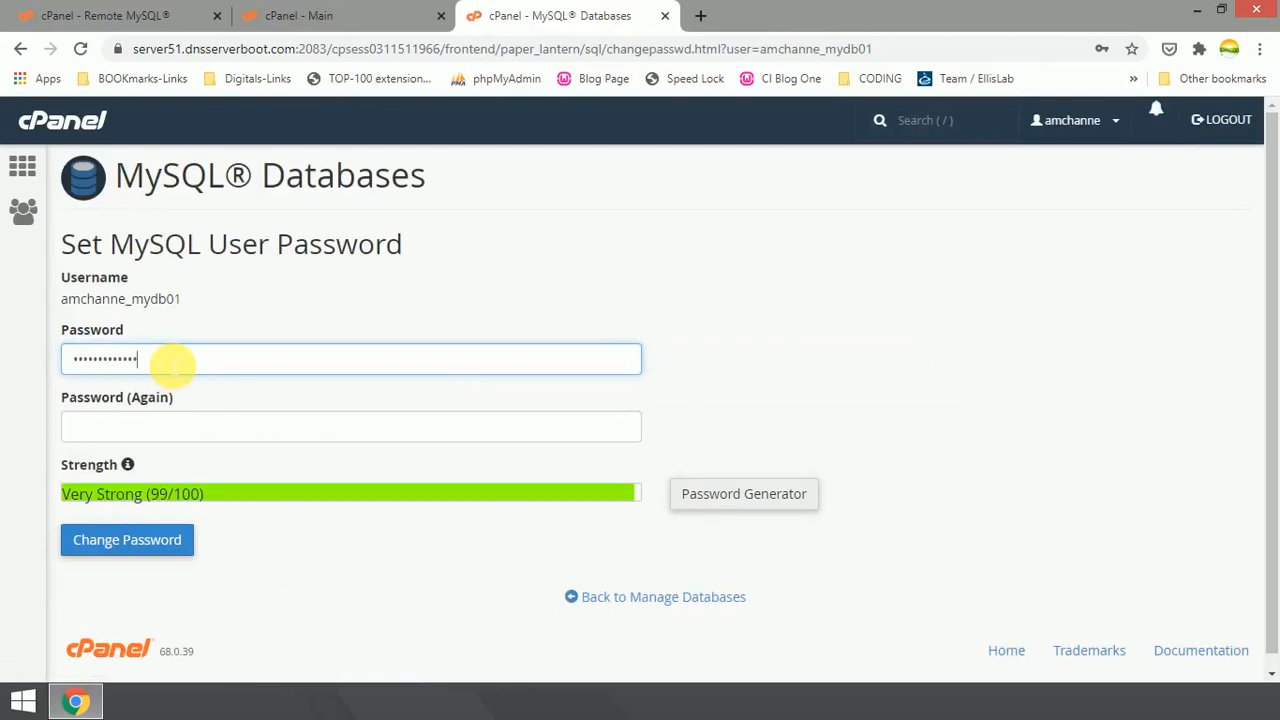
pyautogui.press('Tab')
pyautogui.write('•')
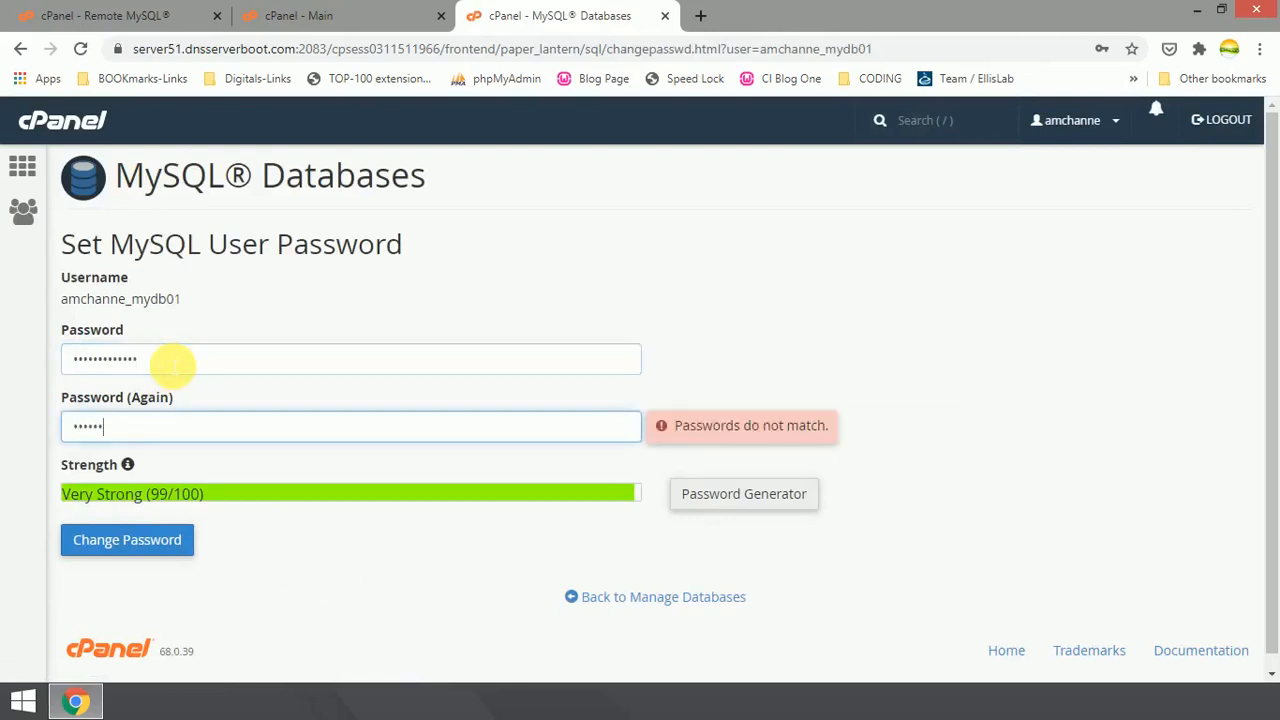
pyautogui.write('••••••••••••')
pyautogui.scroll(-1, 172, 366)
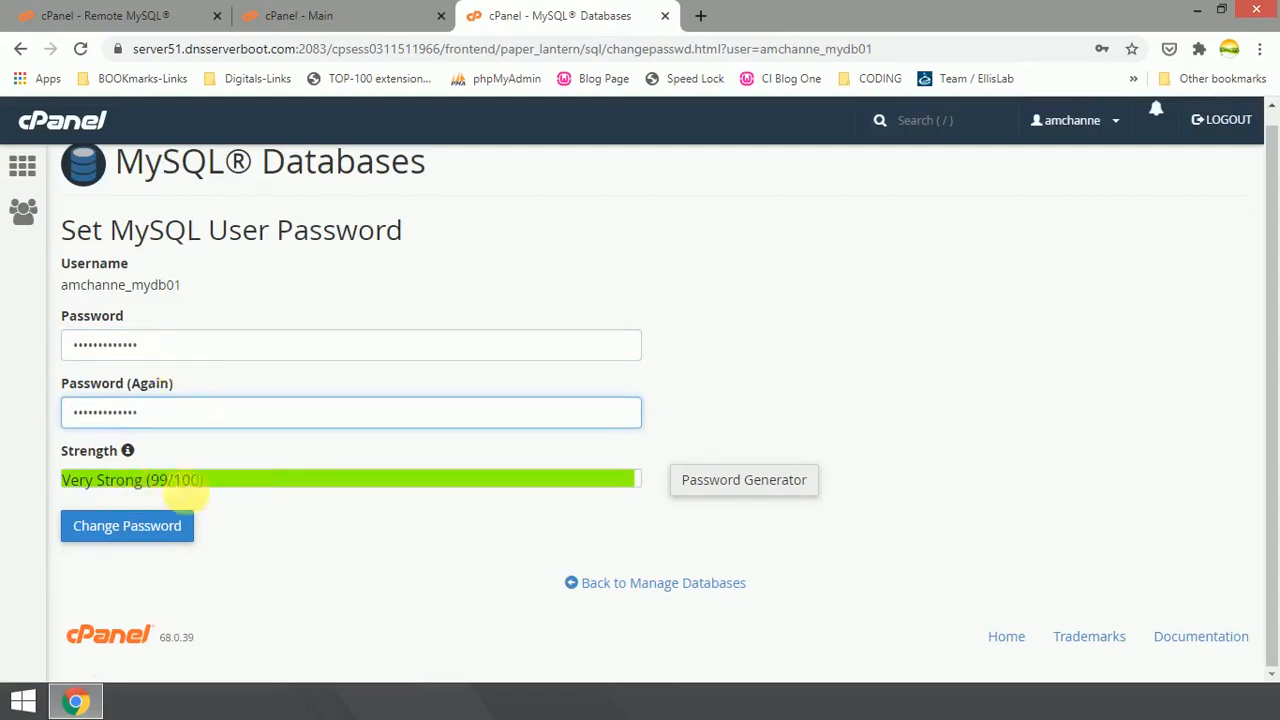
pyautogui.click(150, 537)
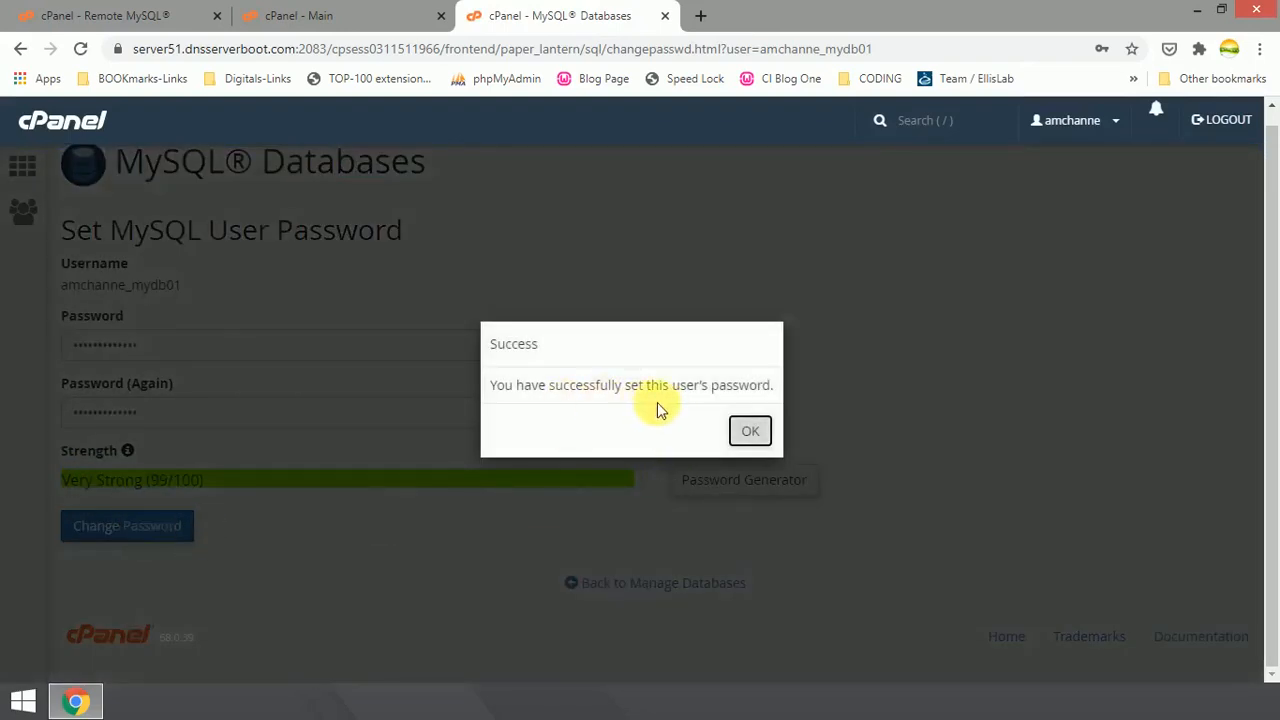
pyautogui.click(752, 432)
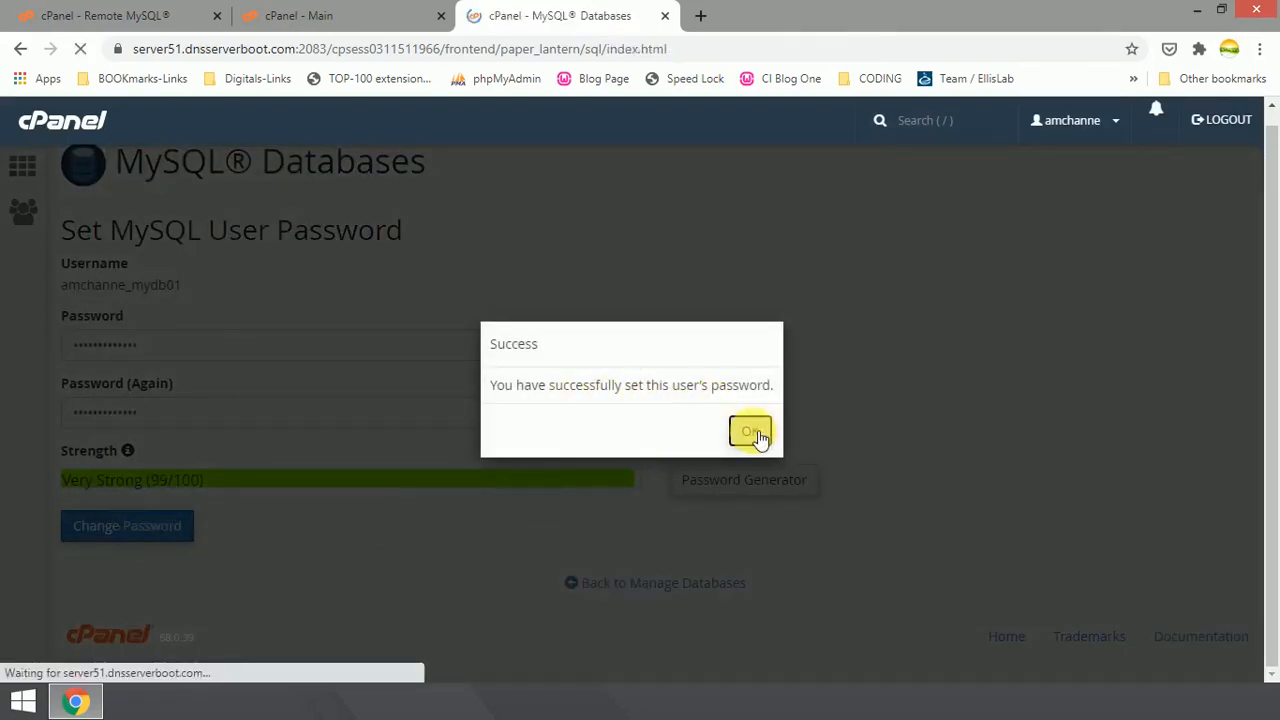
# Review the current databases with their privileged users and the actions available in the current users list
pyautogui.scroll(-4, 388, 479)
pyautogui.scroll(-5, 390, 481)
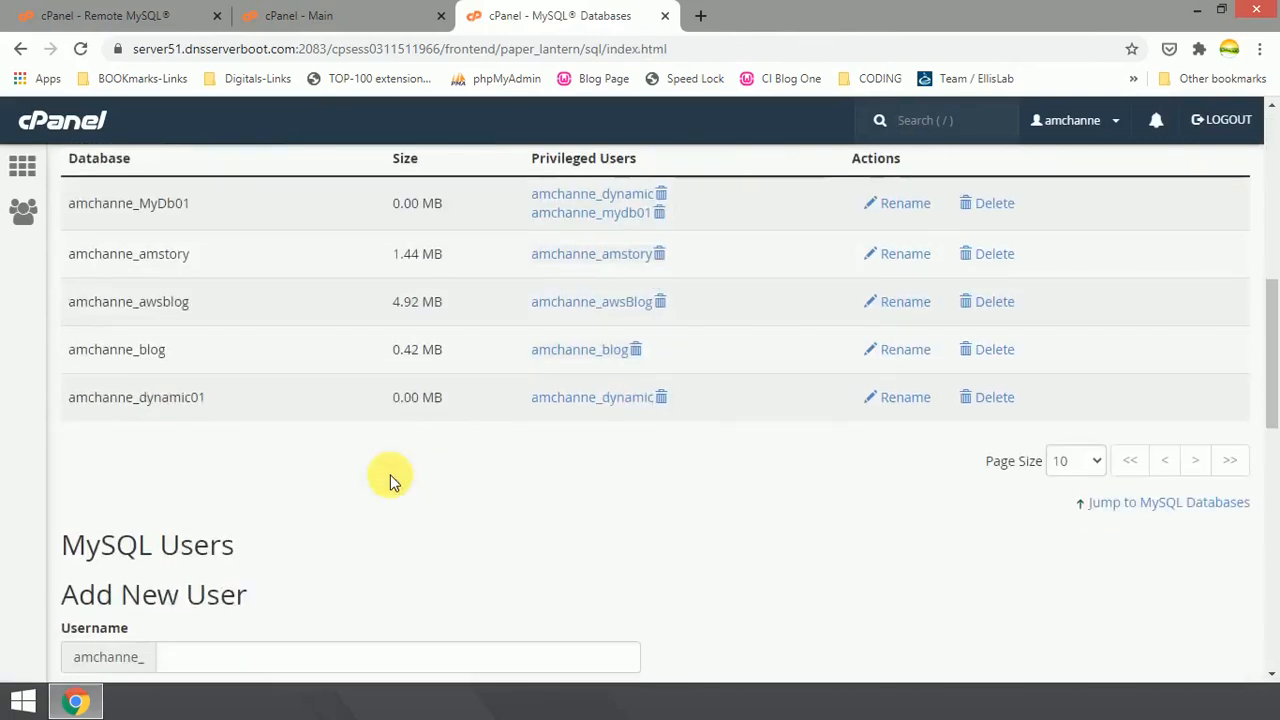
pyautogui.scroll(-3, 390, 481)
pyautogui.scroll(-4, 390, 481)
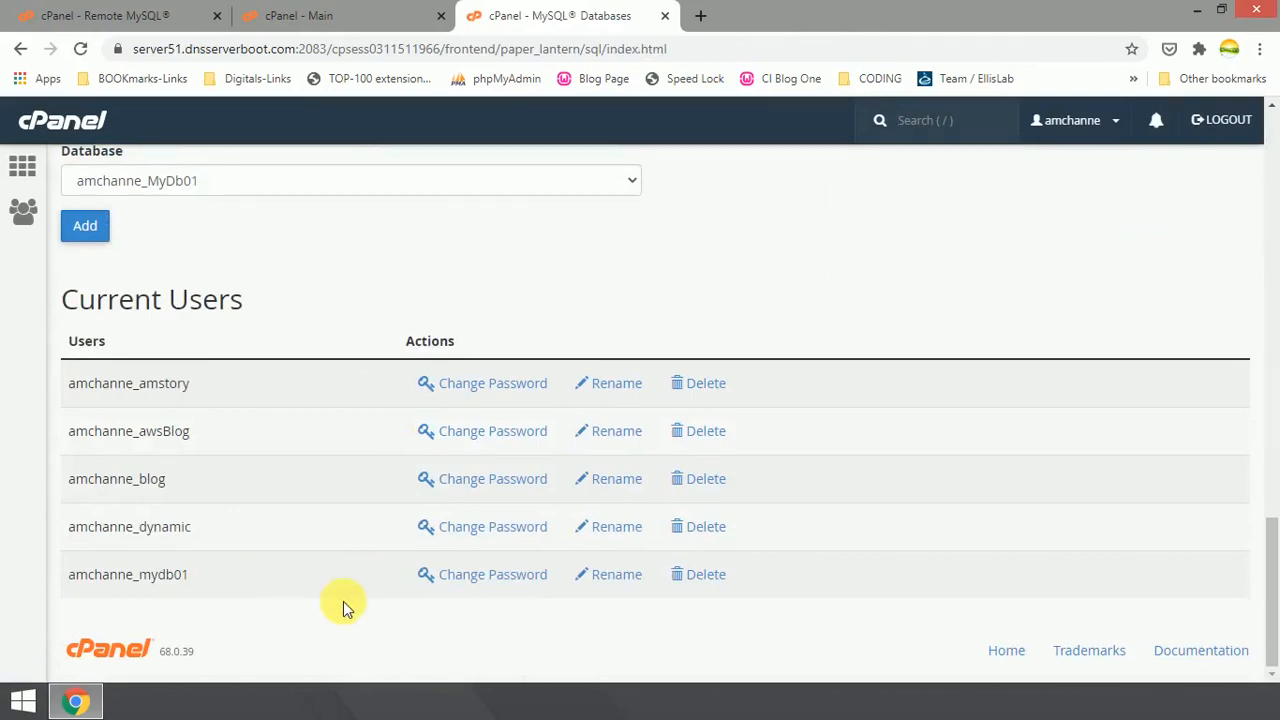
pyautogui.scroll(8, 343, 601)
pyautogui.scroll(4, 343, 601)
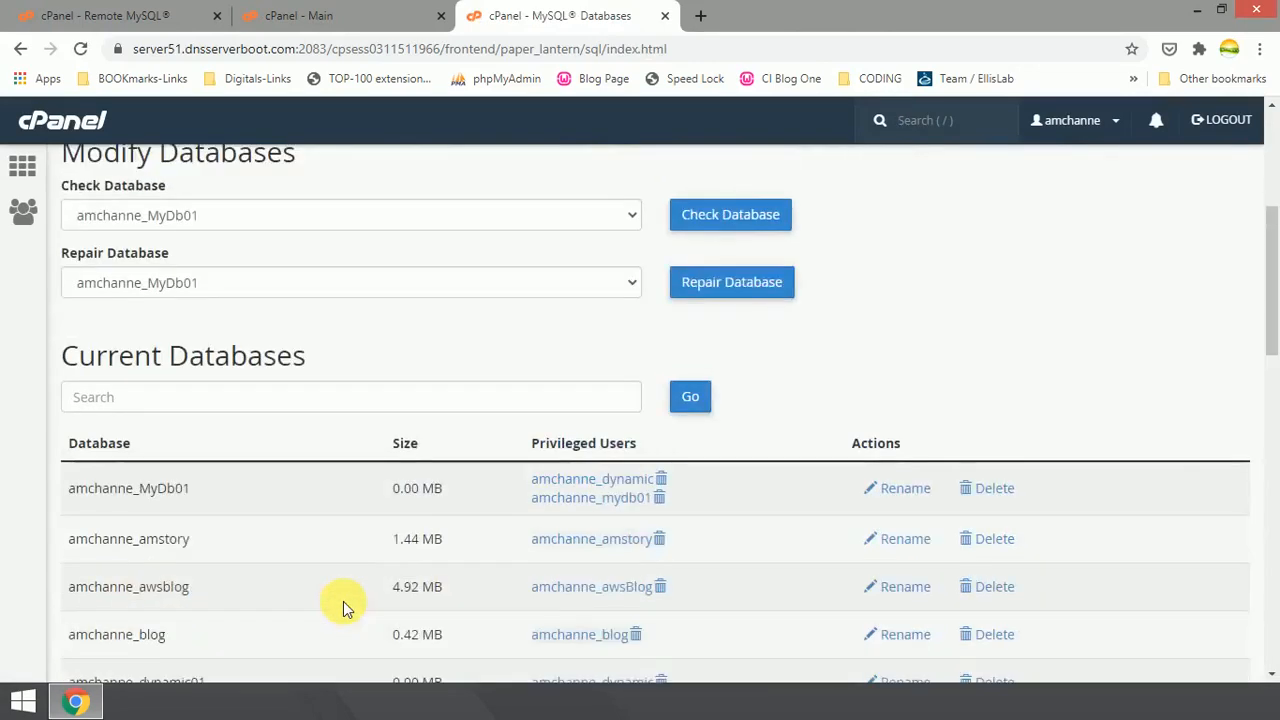
pyautogui.scroll(-1, 370, 541)
pyautogui.scroll(-4, 370, 541)
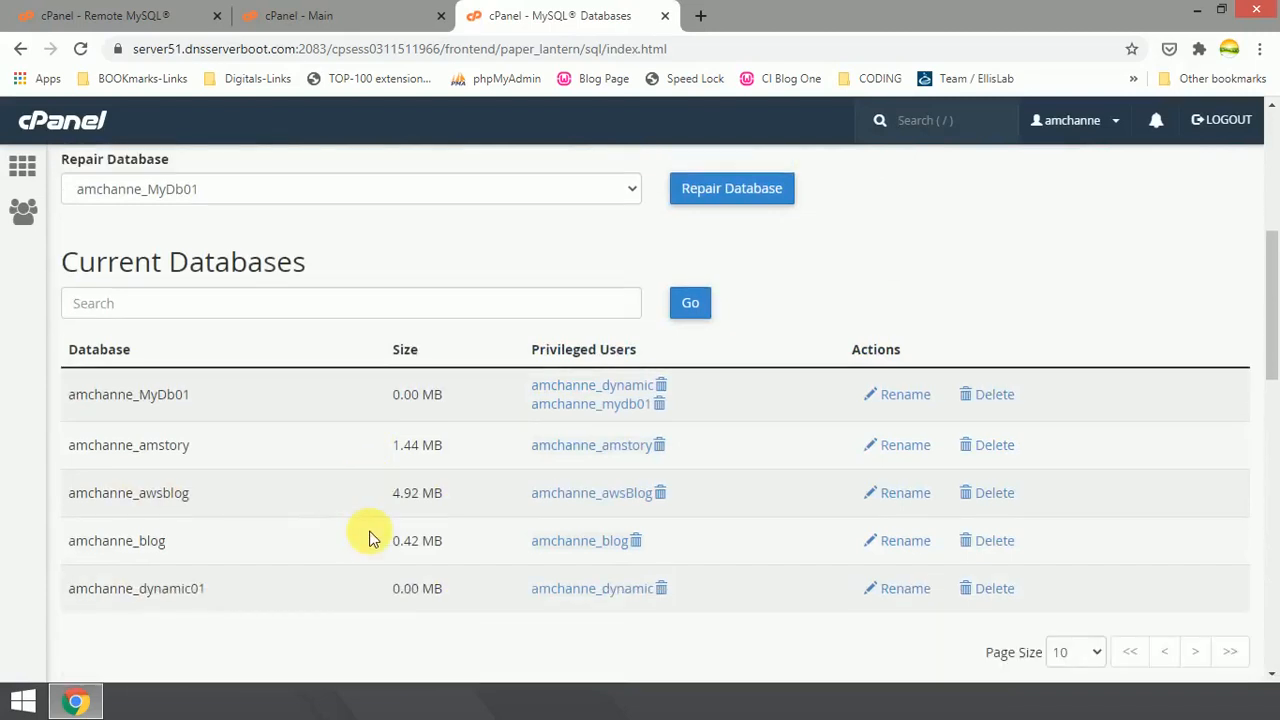
# Examine the Create New Database field, the check and repair options, and the rename and delete actions for current databases
pyautogui.scroll(7, 370, 541)
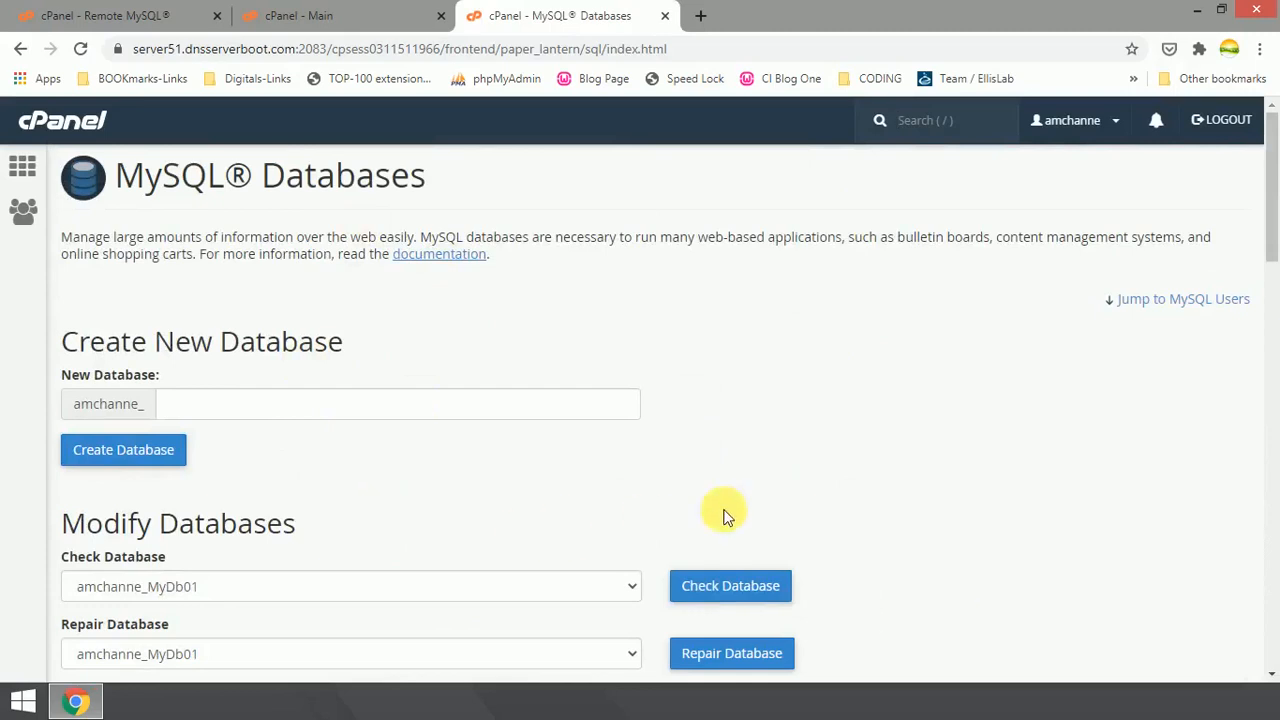
pyautogui.scroll(-1, 843, 485)
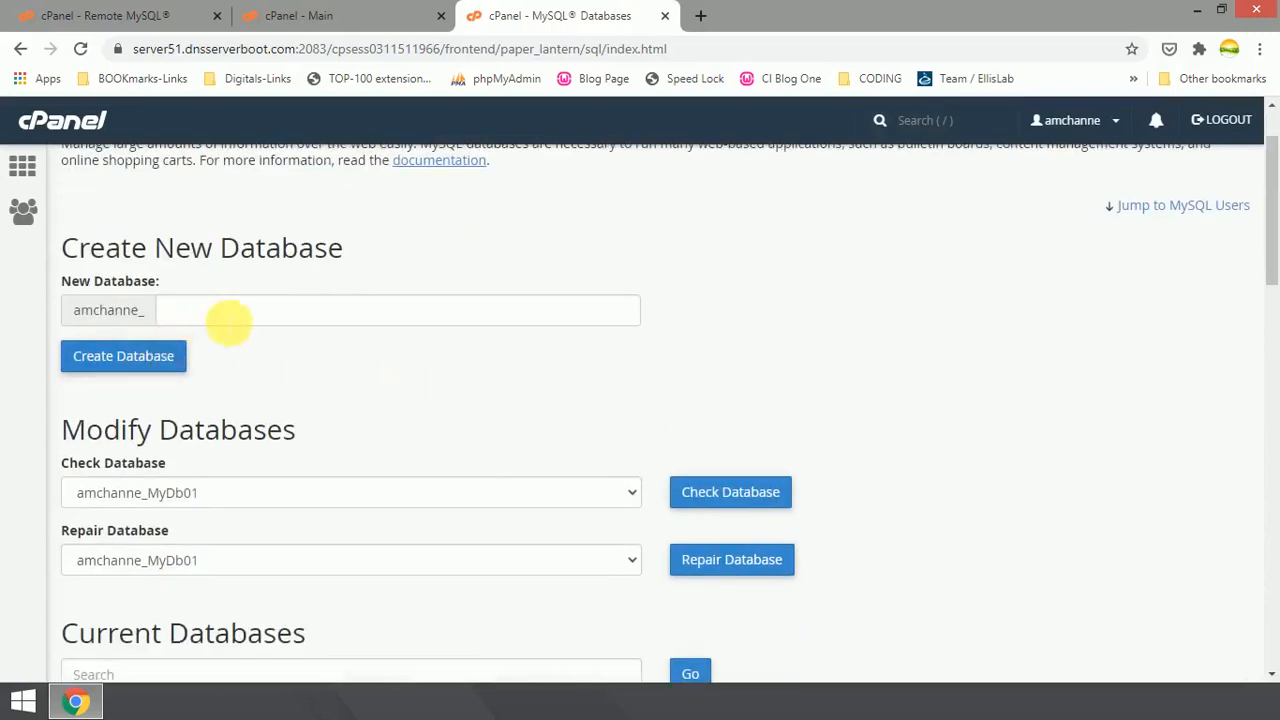
pyautogui.click(229, 318)
pyautogui.scroll(-1, 500, 391)
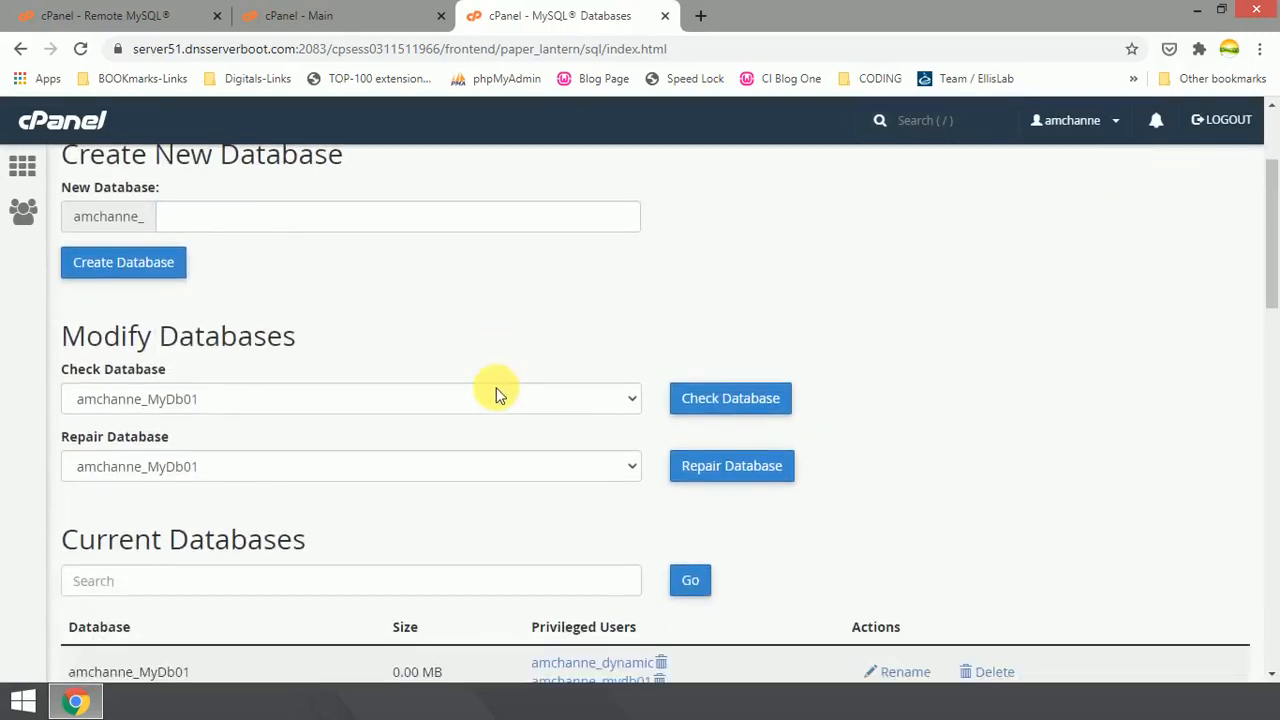
pyautogui.scroll(-2, 425, 433)
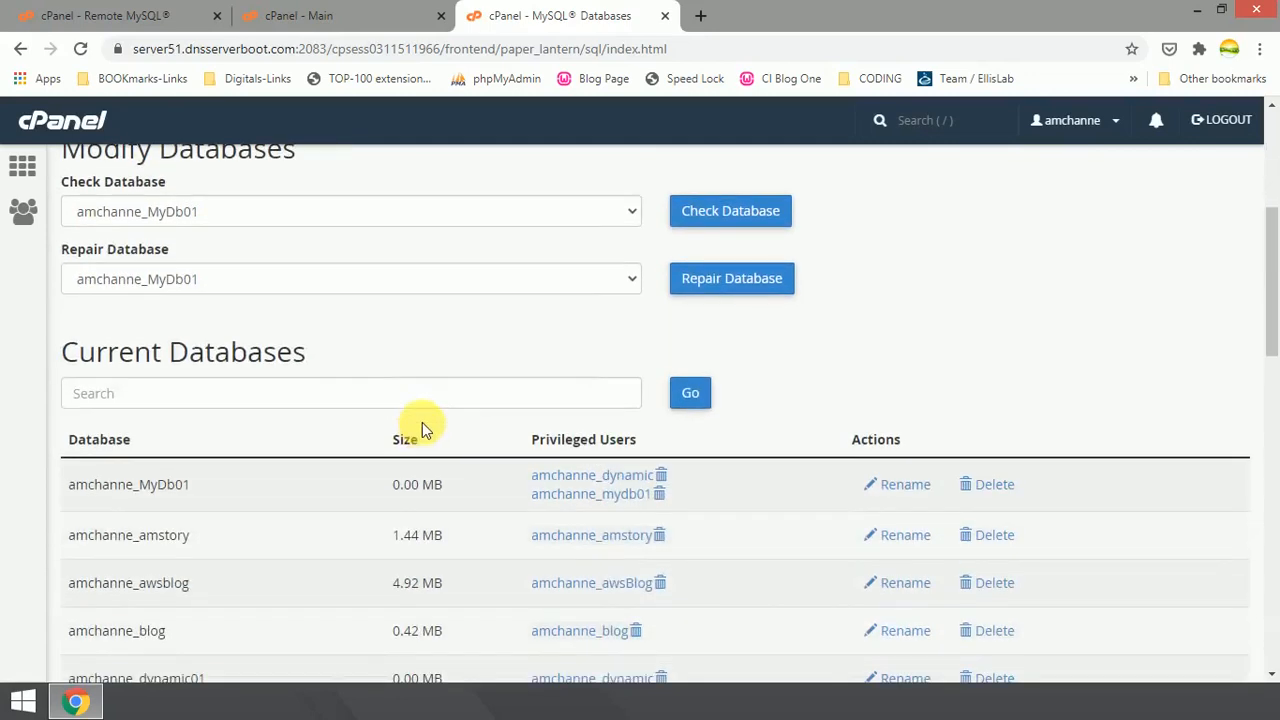
pyautogui.scroll(1, 423, 428)
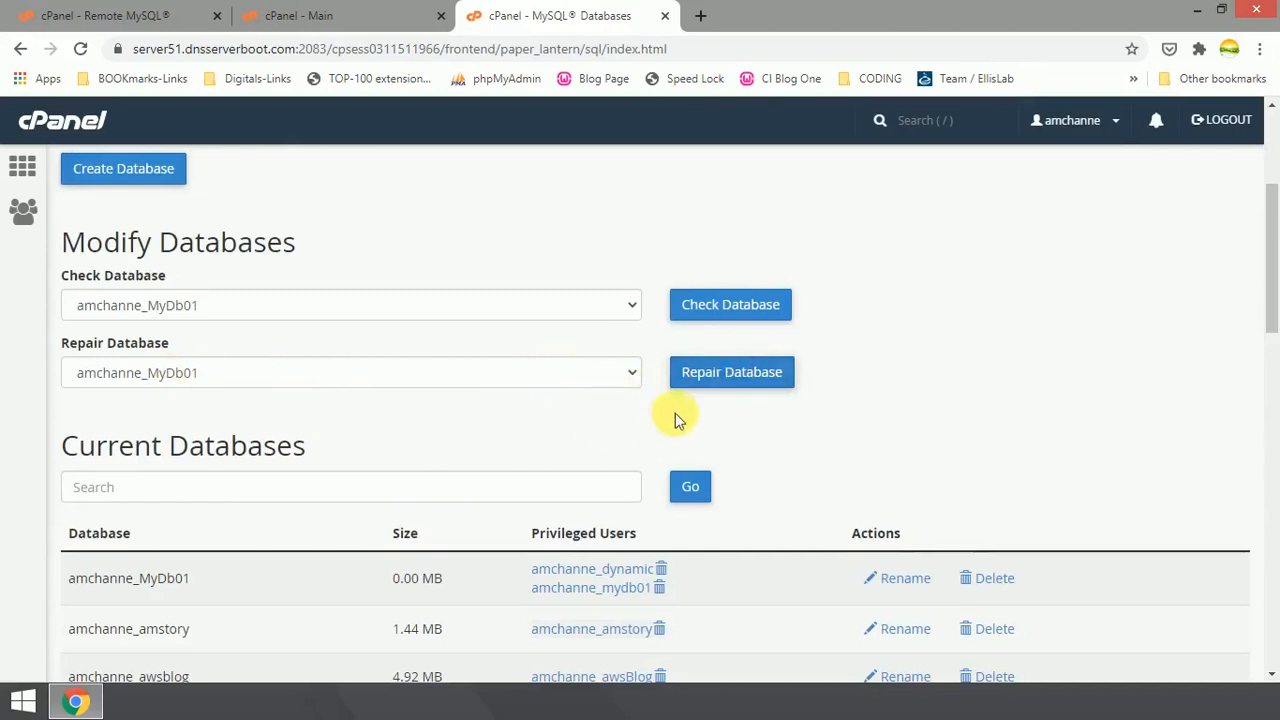
pyautogui.scroll(-4, 486, 429)
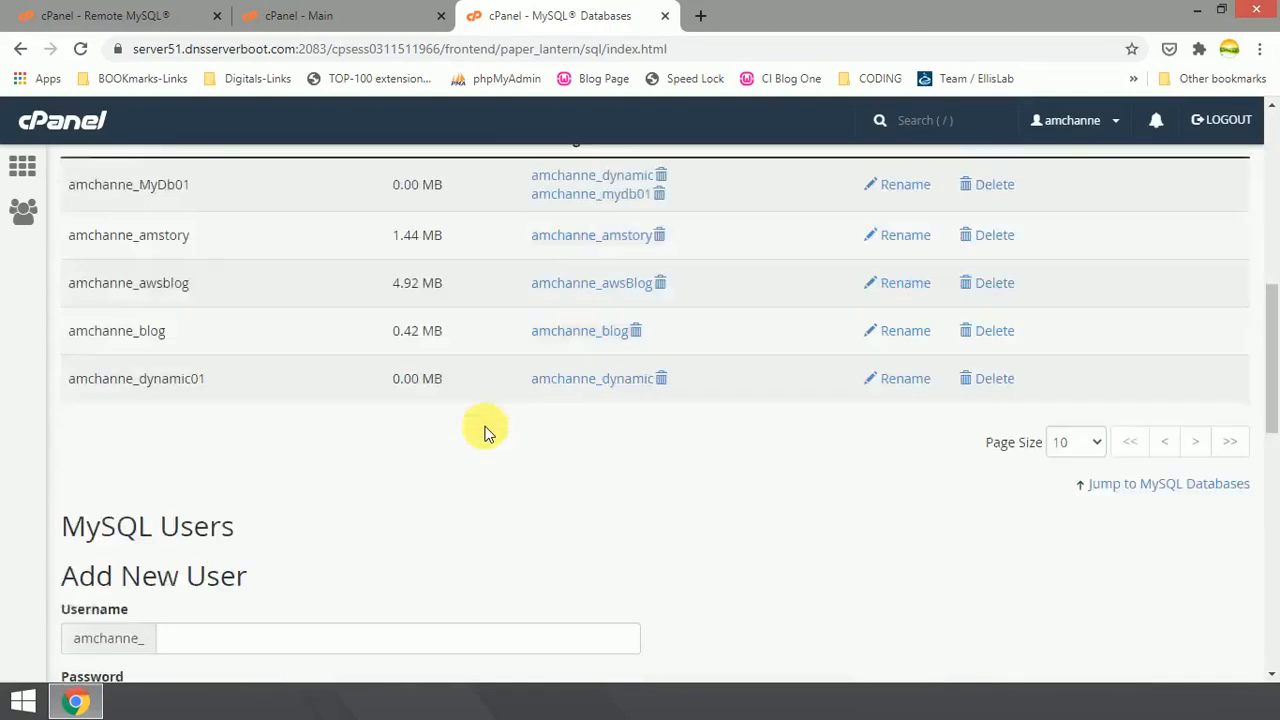
# Return to the cPanel home page, launch phpMyAdmin, and open the amchanne_amstory database to view its tables
pyautogui.scroll(10, 486, 429)
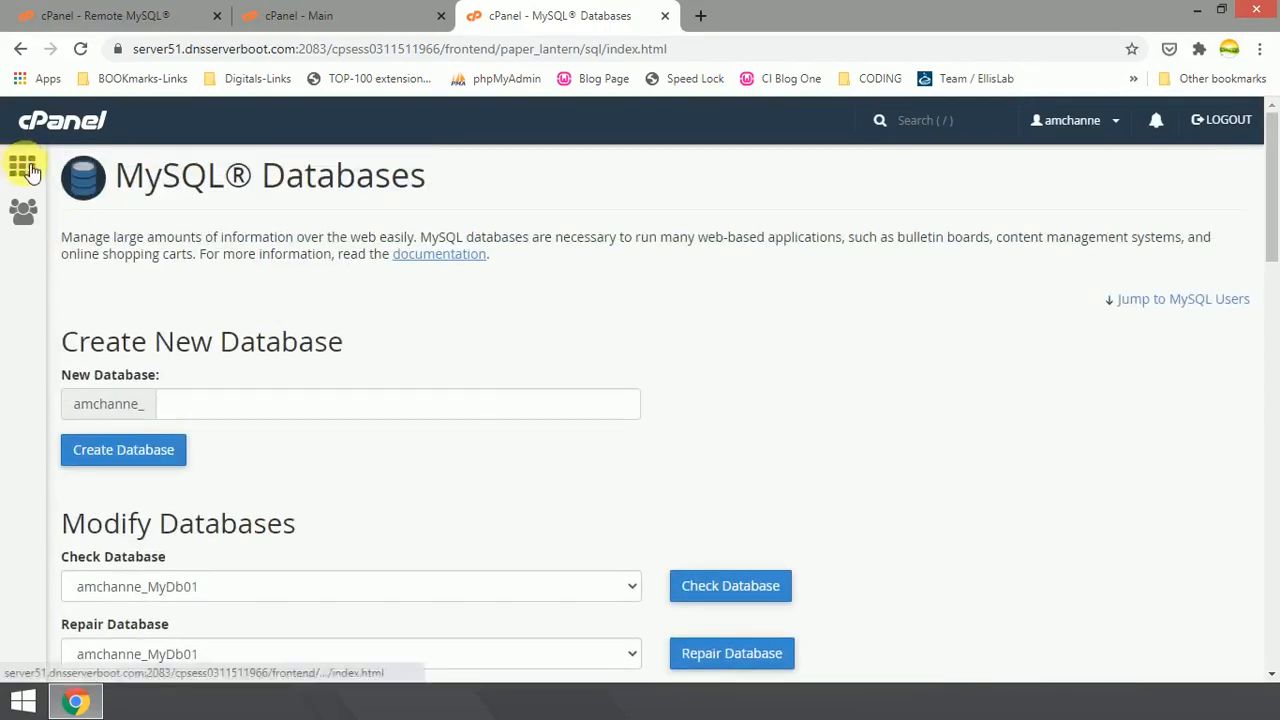
pyautogui.click(30, 172)
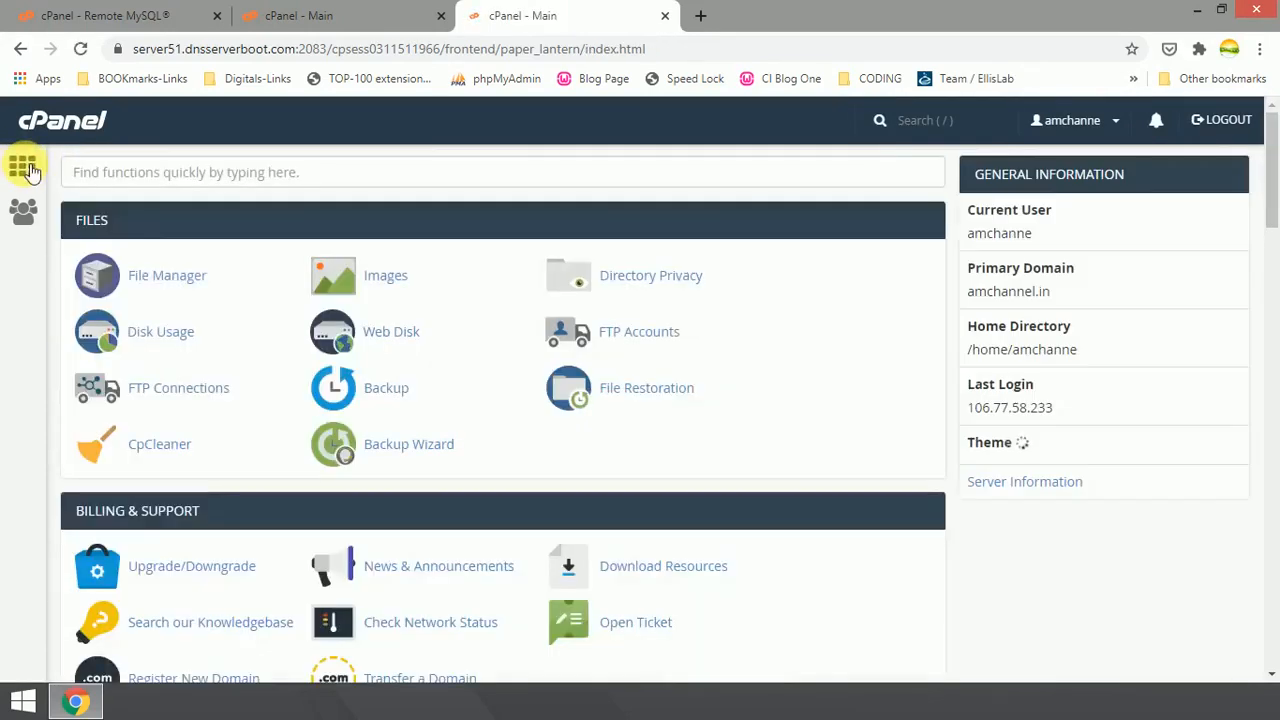
pyautogui.scroll(-6, 120, 228)
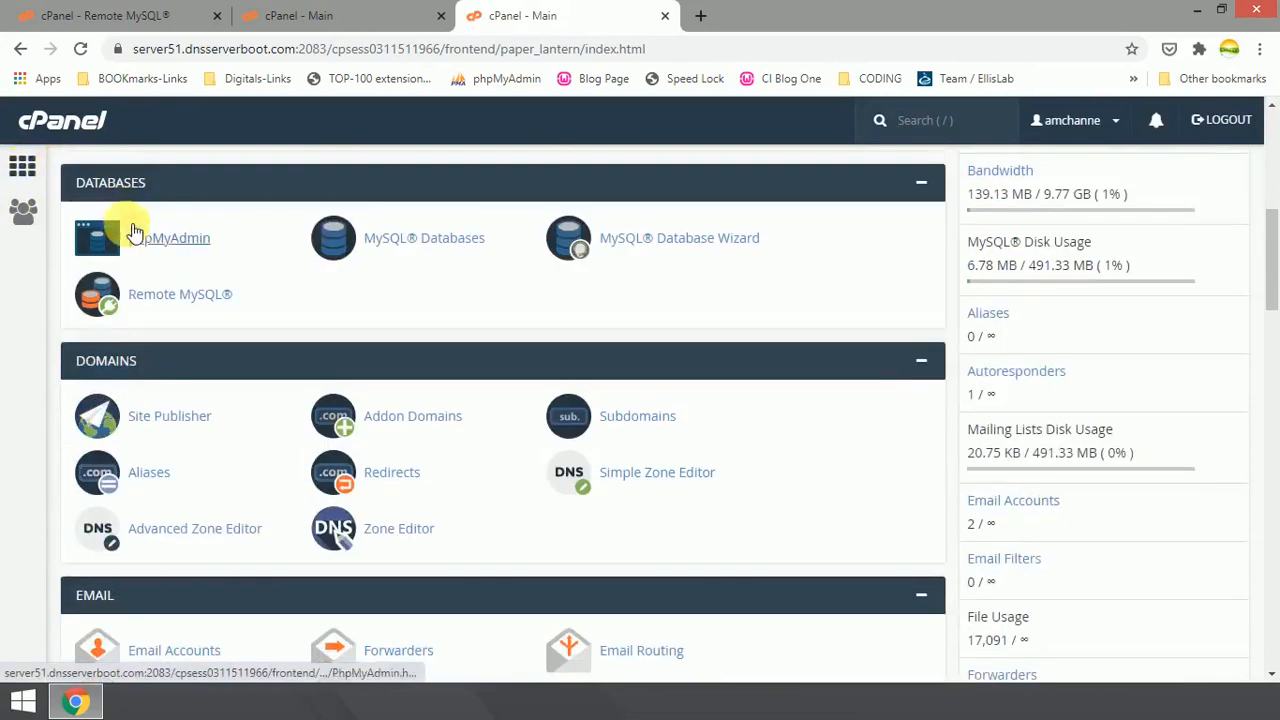
pyautogui.scroll(1, 200, 277)
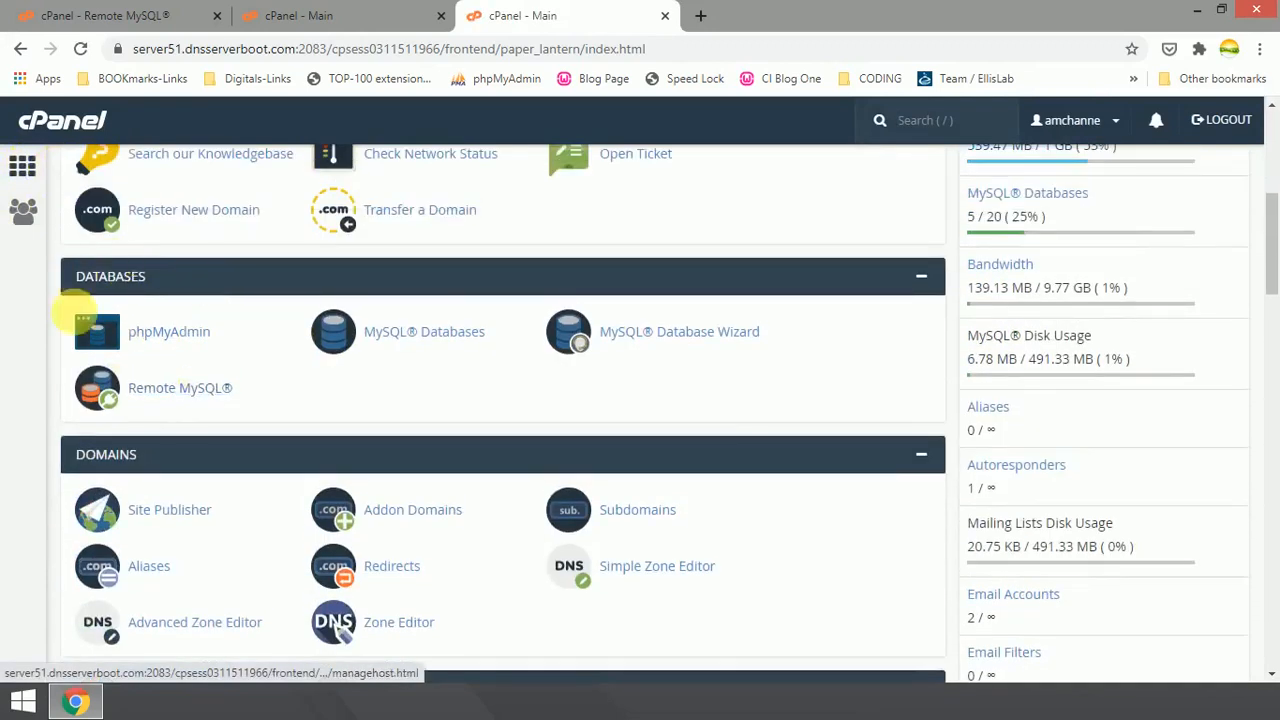
pyautogui.click(172, 338)
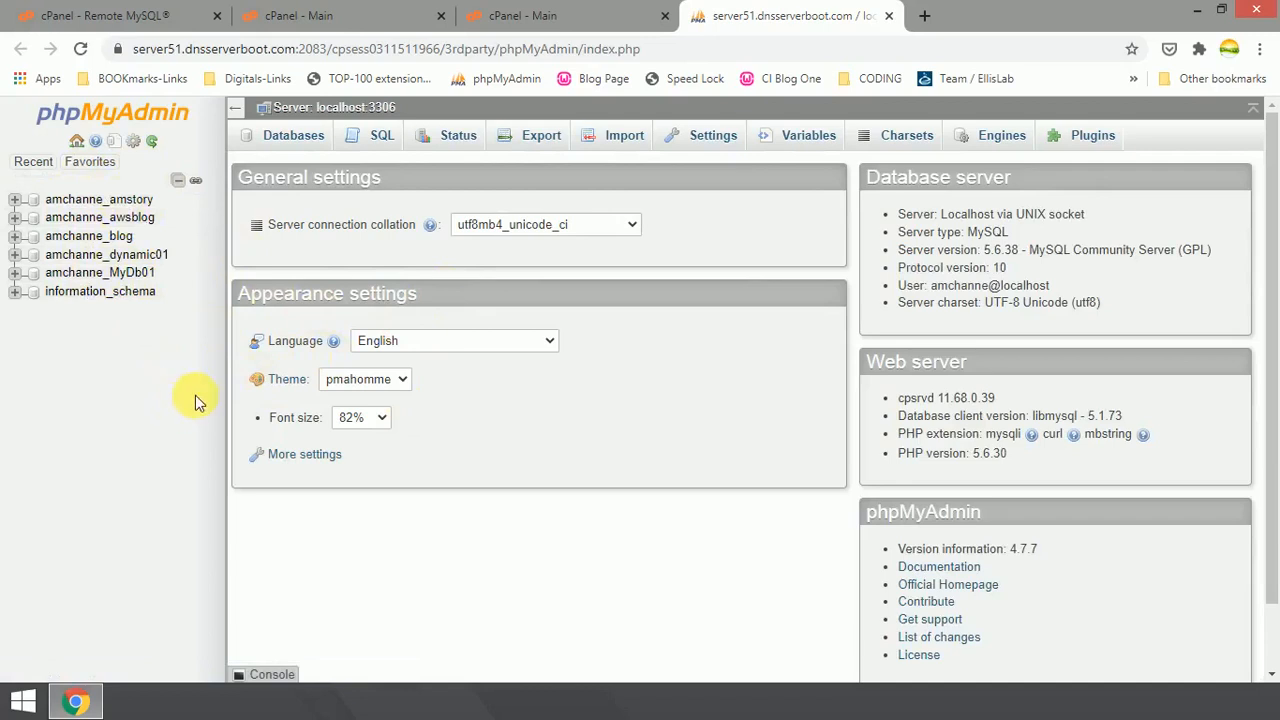
pyautogui.click(104, 203)
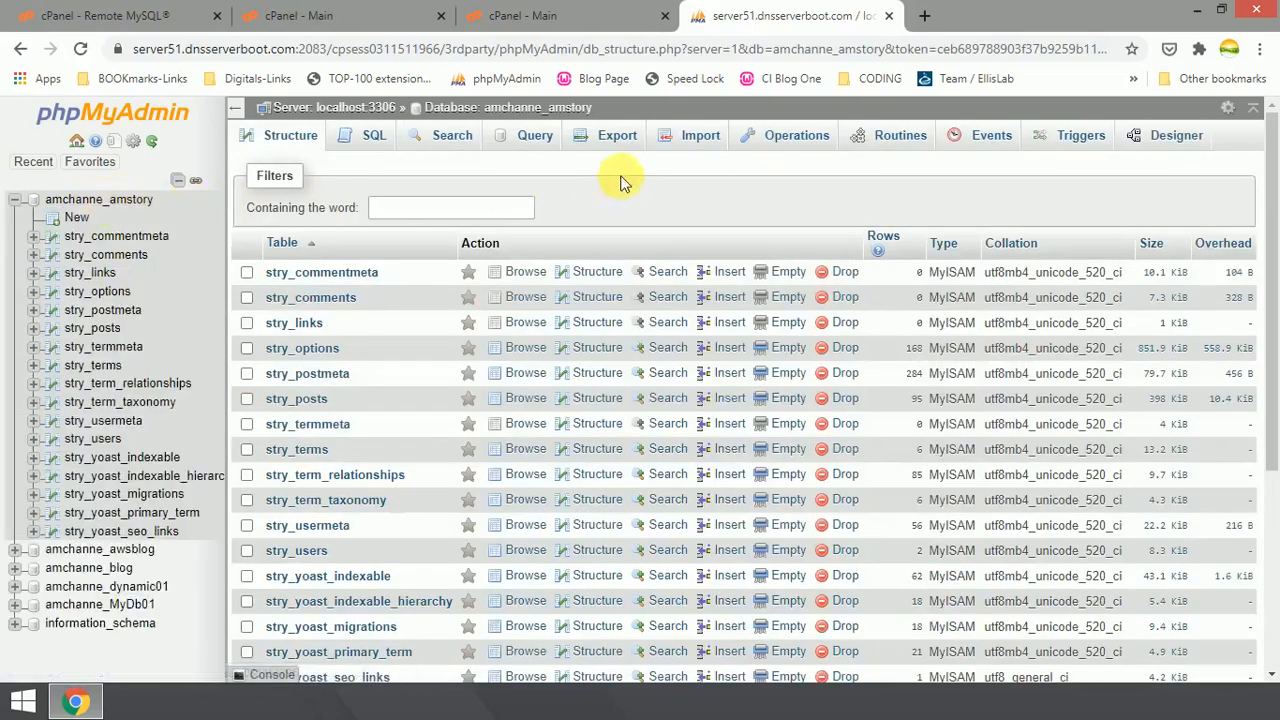
# Export the amchanne_amstory database with the Quick method in SQL format and save it to the Desktop as amchanne_amstory.sql
pyautogui.click(617, 138)
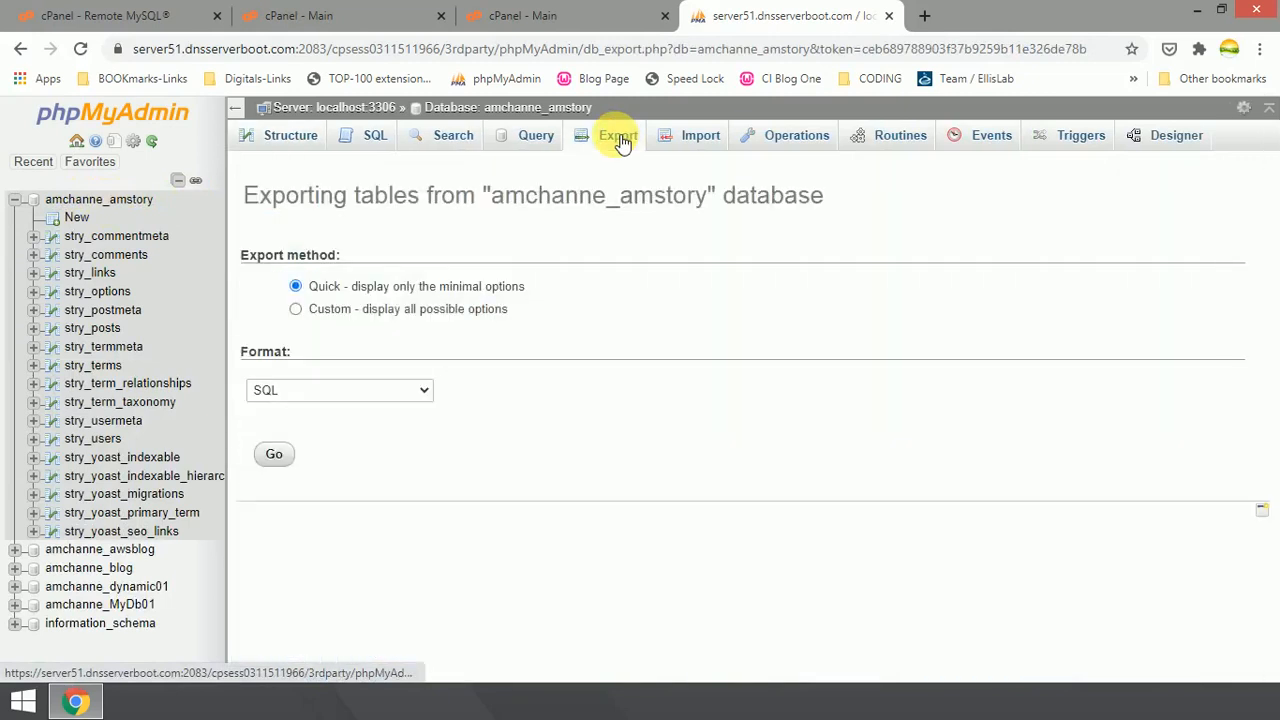
pyautogui.click(278, 455)
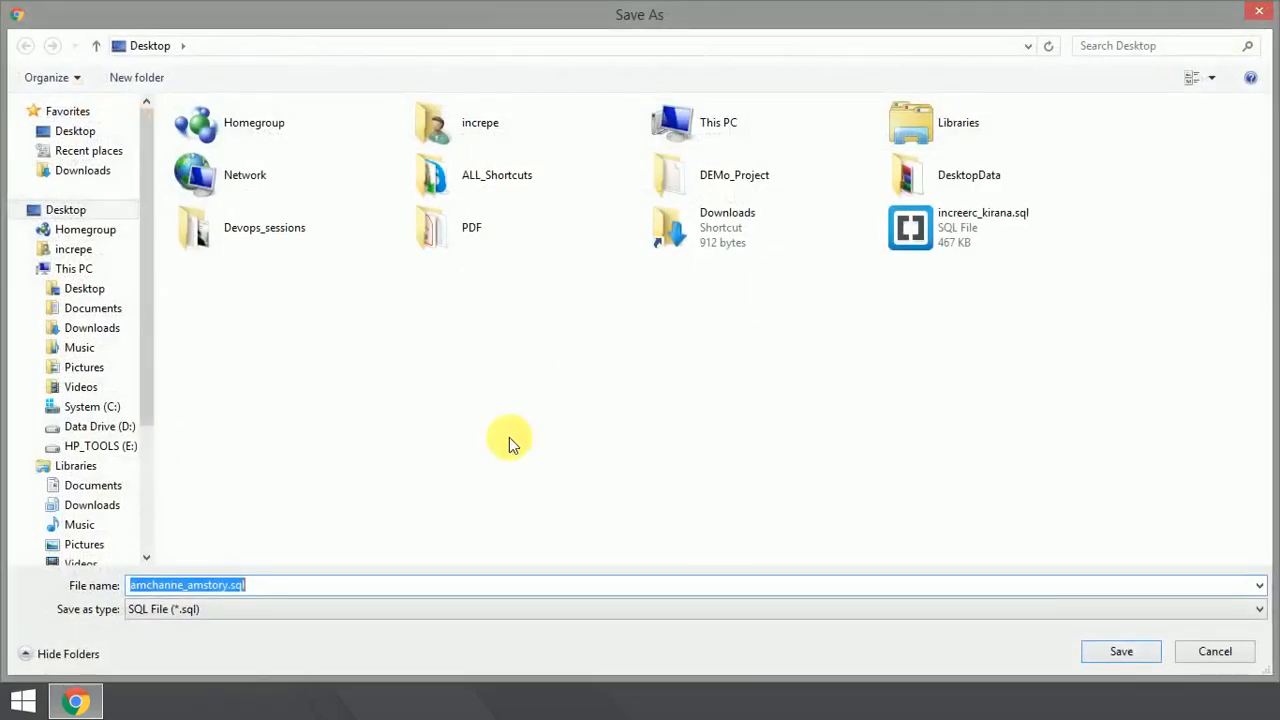
pyautogui.click(1121, 652)
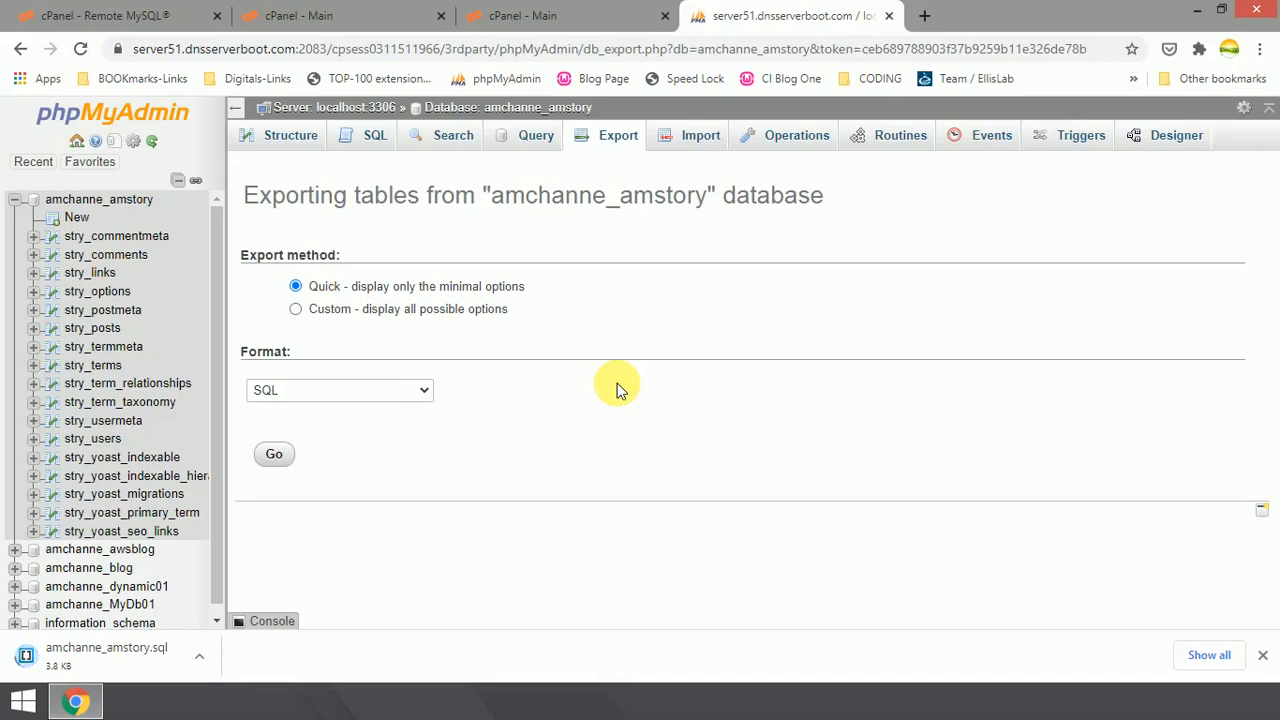
# Switch to cPanel, open the Backup page, and examine the options to download and restore a MySQL database backup
pyautogui.click(555, 22)
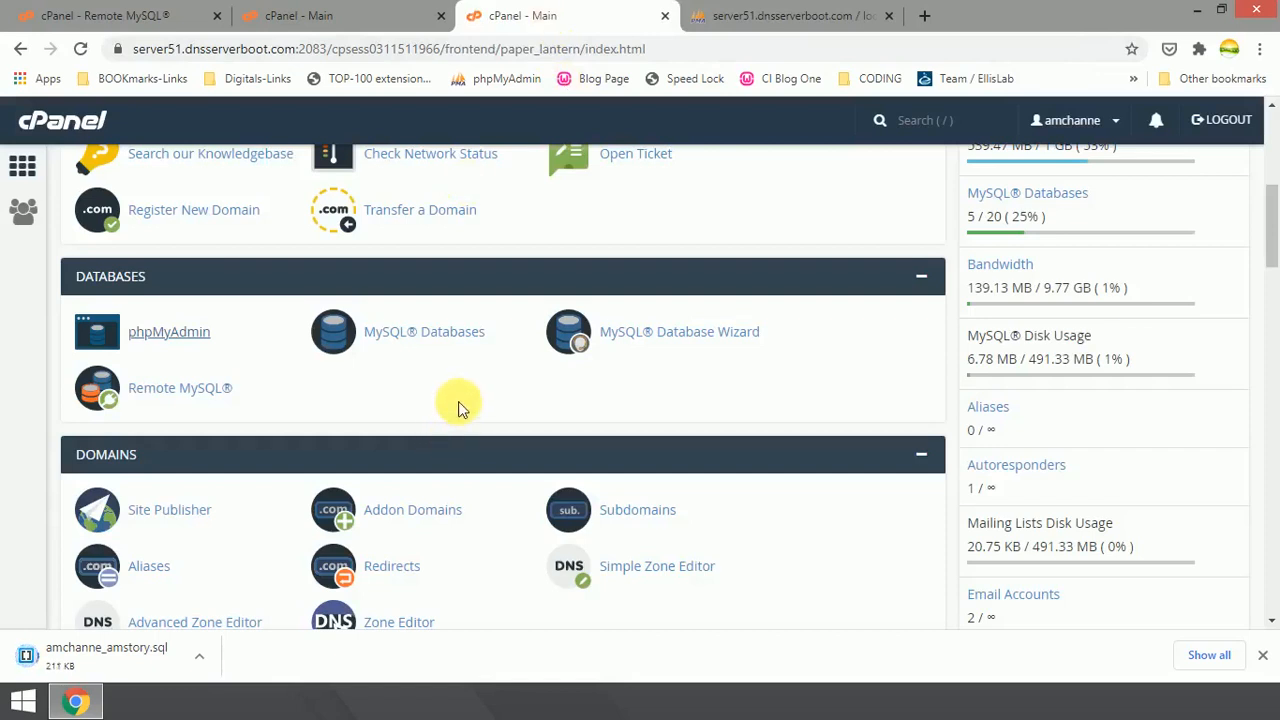
pyautogui.scroll(5, 458, 406)
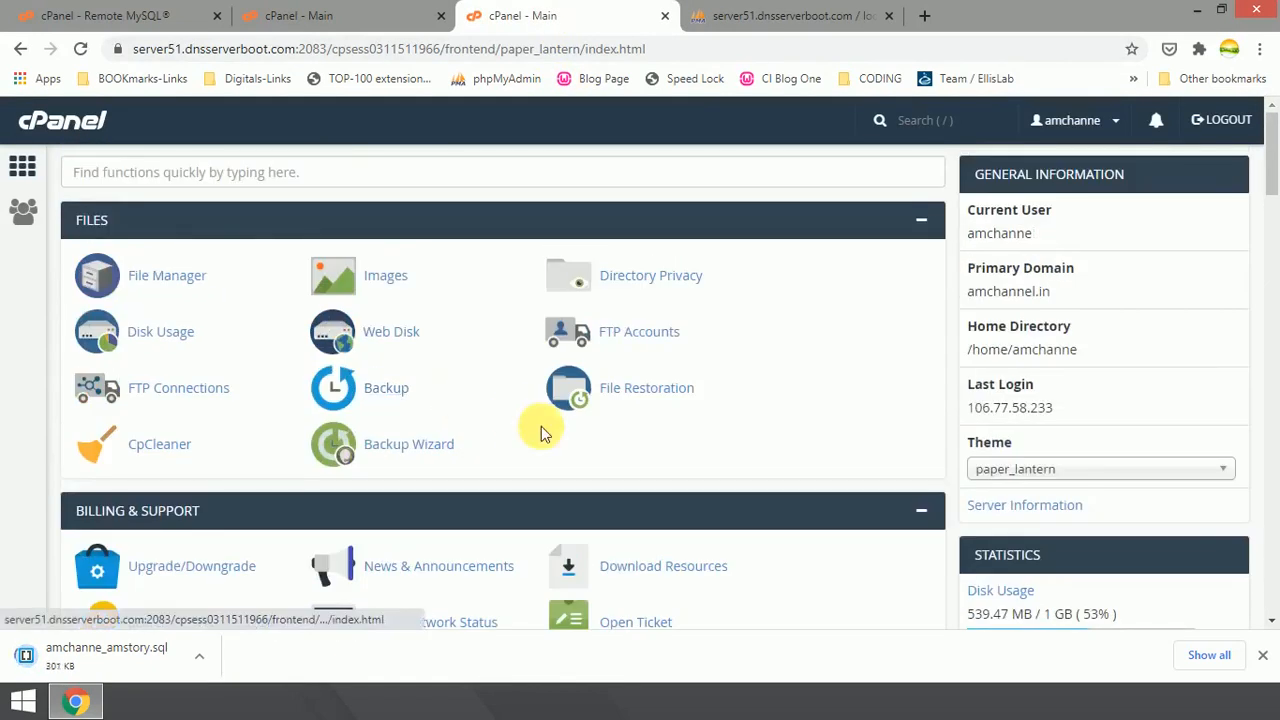
pyautogui.click(384, 391)
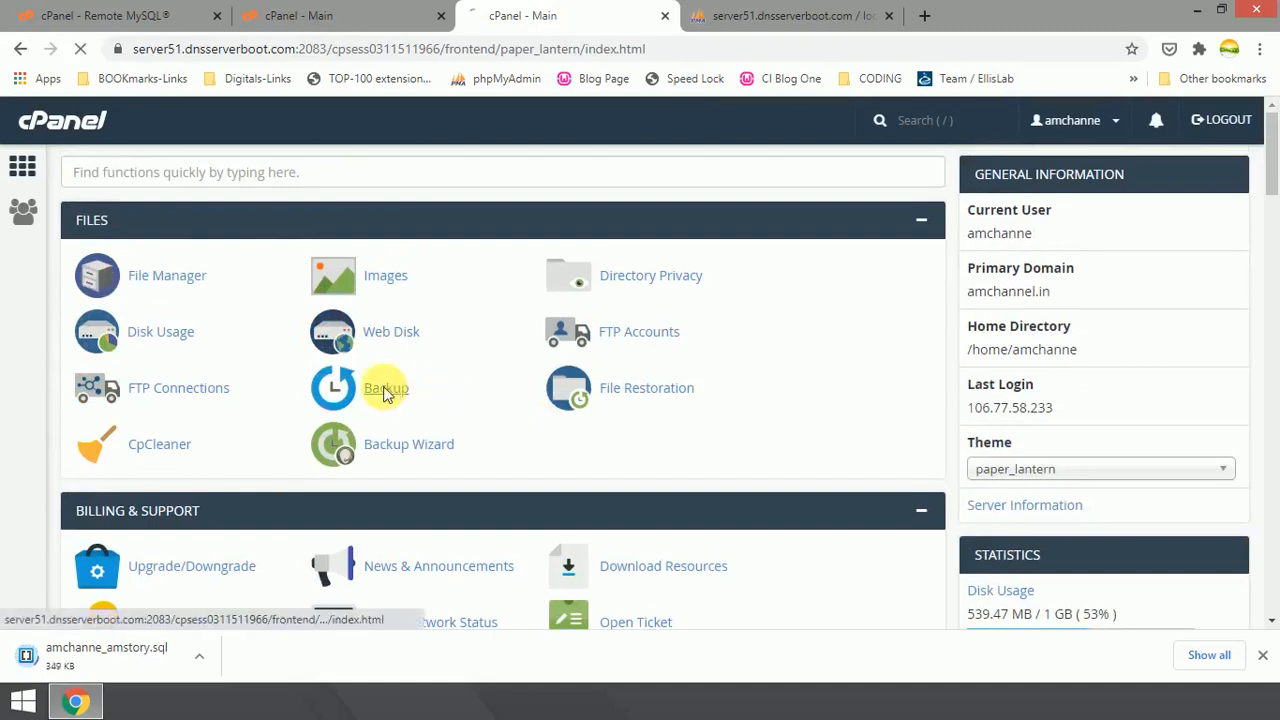
pyautogui.scroll(-1, 384, 388)
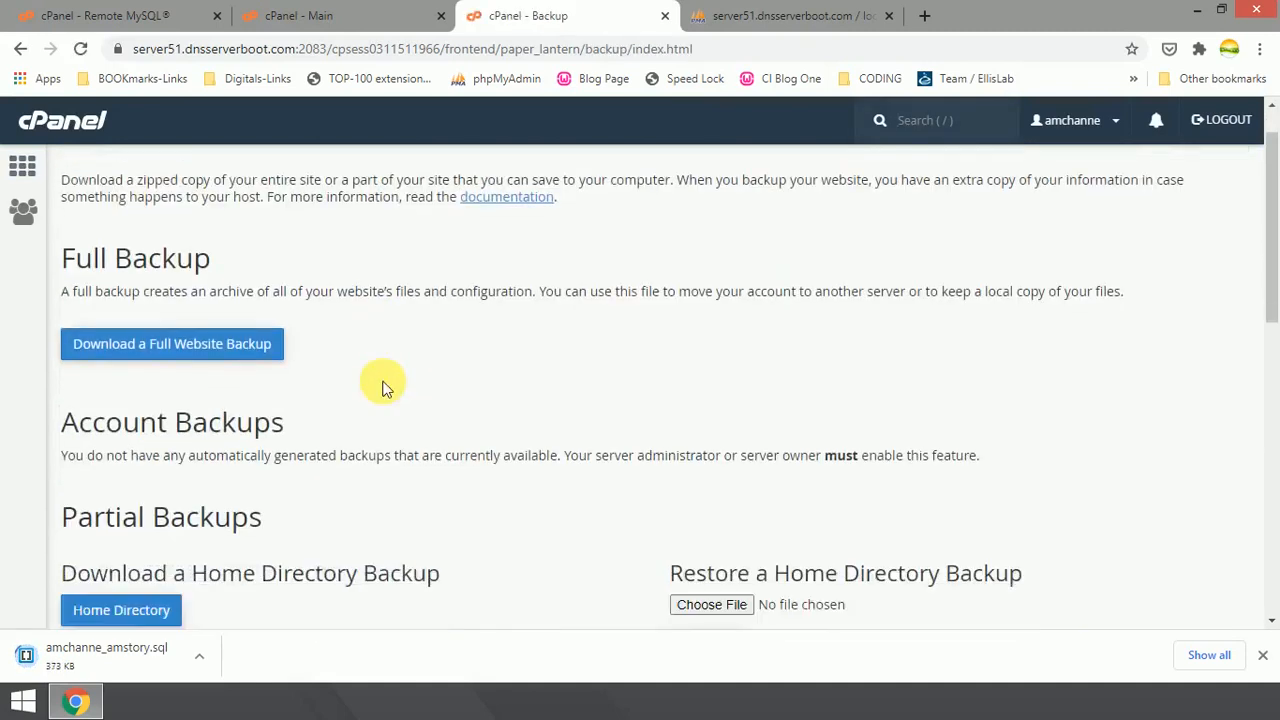
pyautogui.scroll(-4, 383, 385)
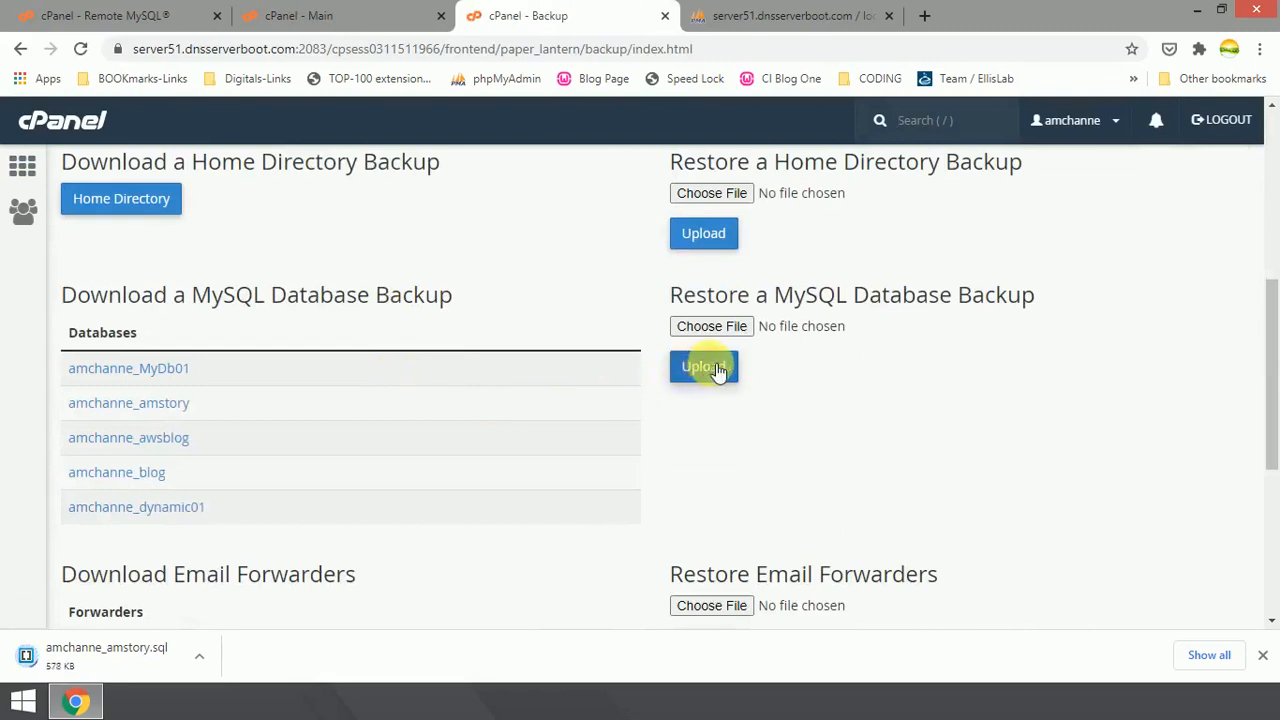
pyautogui.scroll(1, 786, 400)
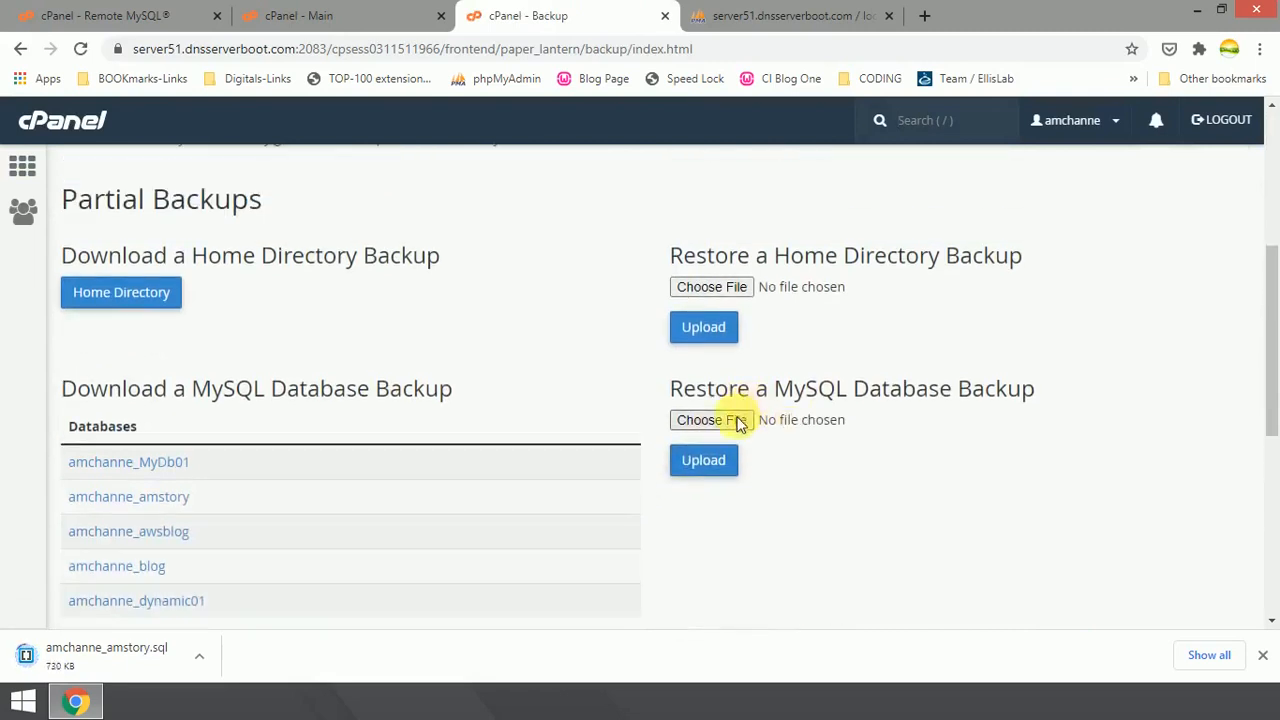
pyautogui.scroll(-1, 563, 406)
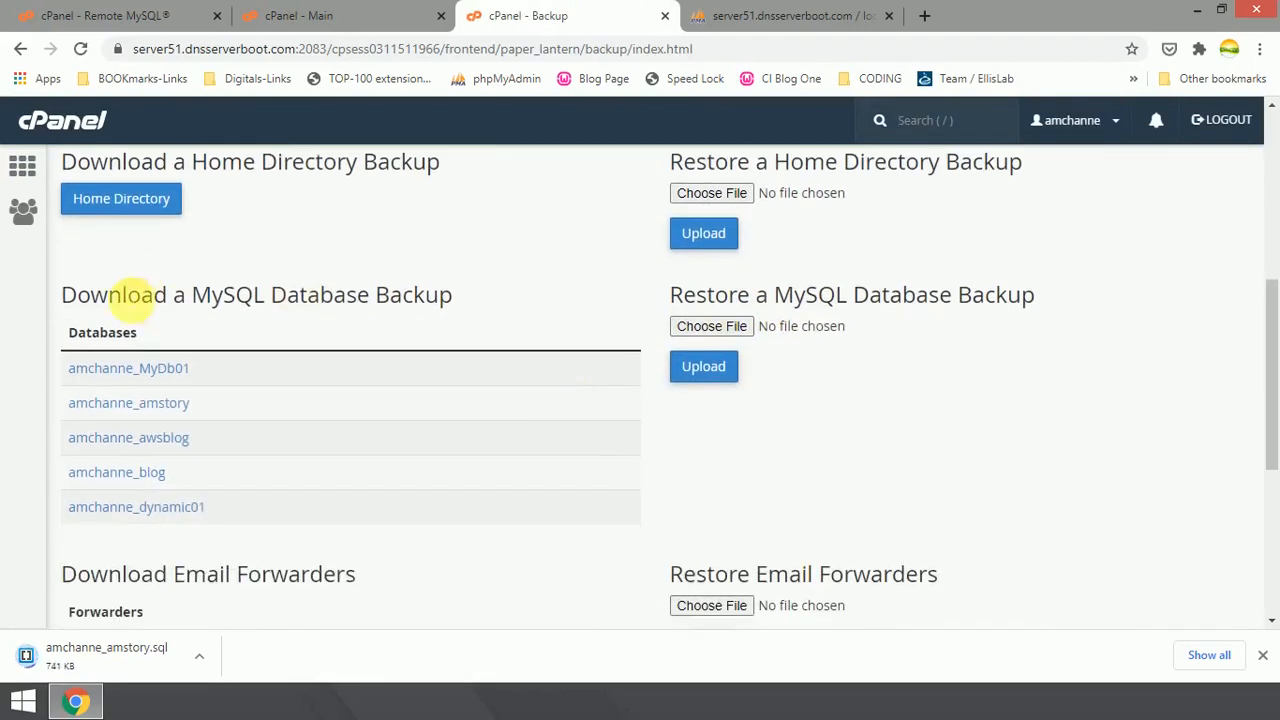
pyautogui.moveTo(270, 294); pyautogui.dragTo(464, 301)
pyautogui.click(464, 301)
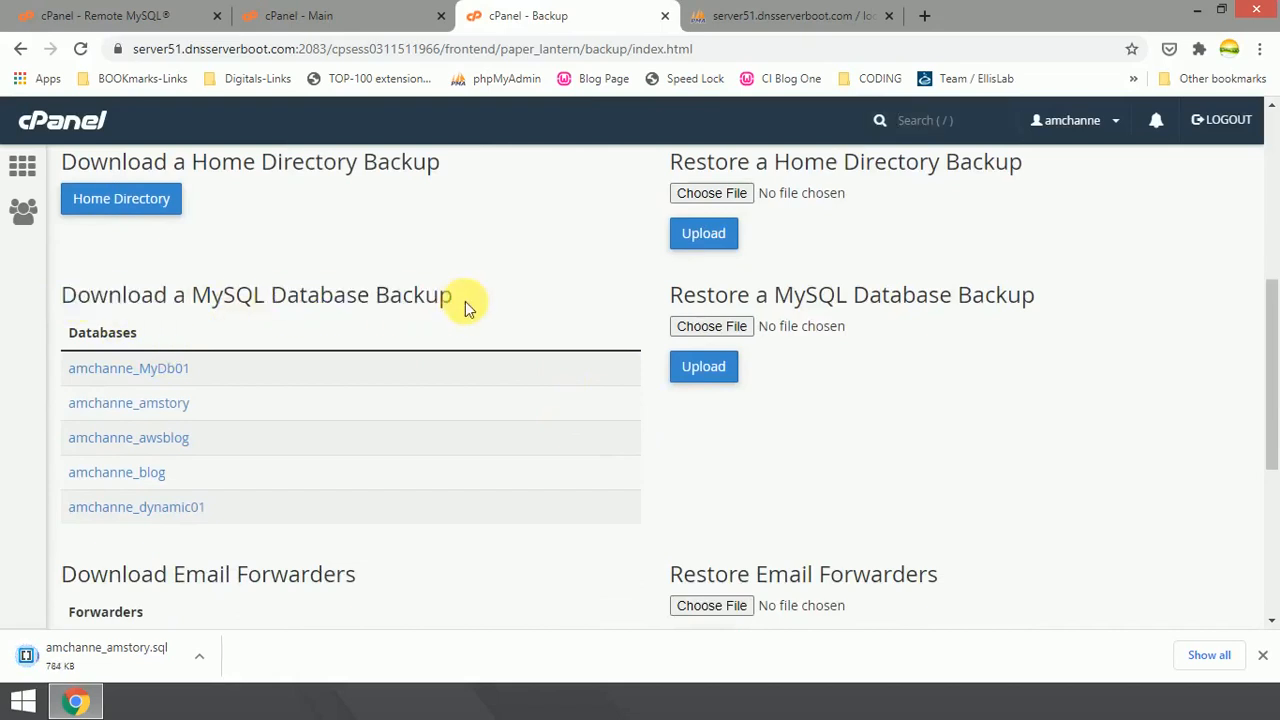
# Try to download the amchanne_MyDb01 database backup, cancel the save, and look over the remaining backup sections
pyautogui.click(115, 370)
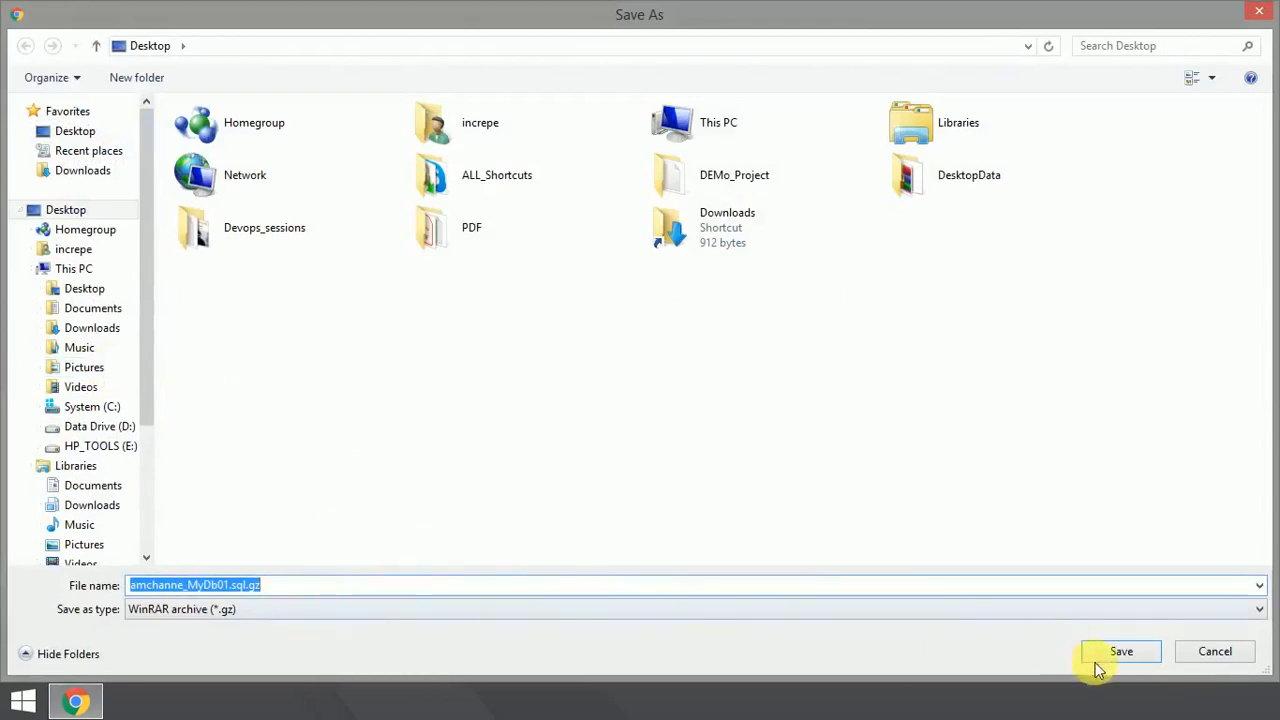
pyautogui.click(1215, 651)
pyautogui.scroll(-3, 206, 500)
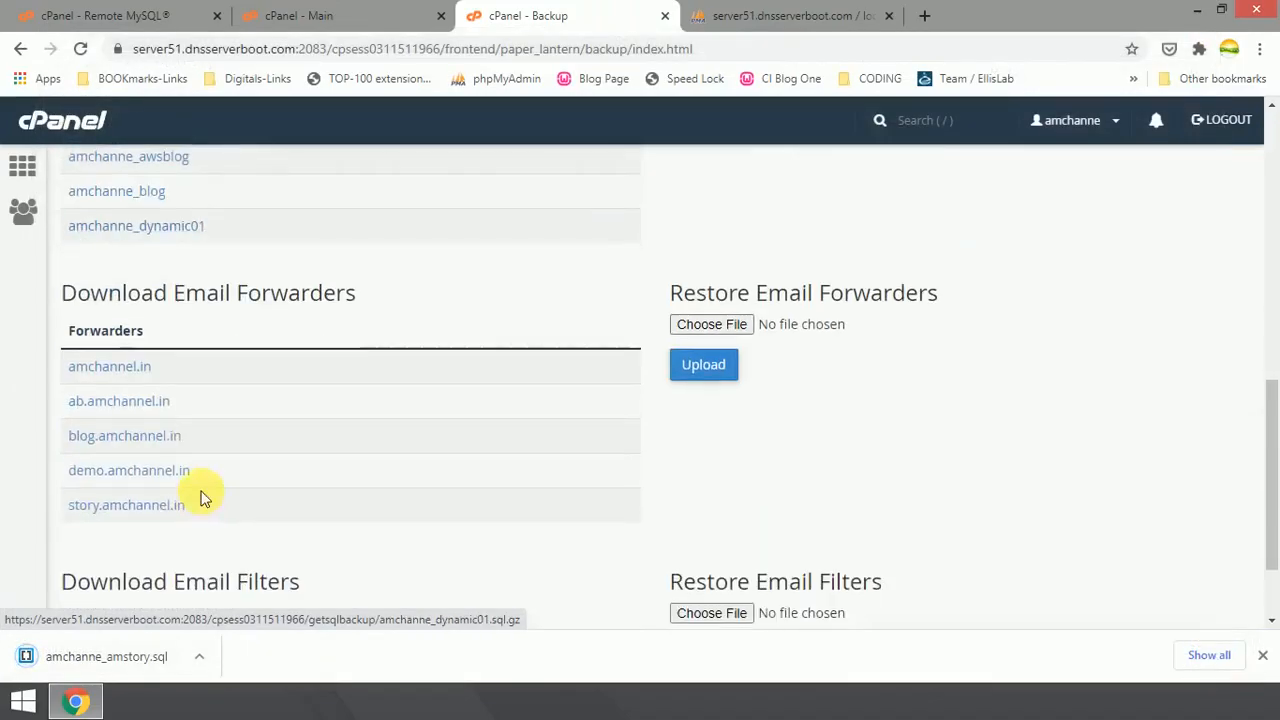
pyautogui.scroll(10, 435, 520)
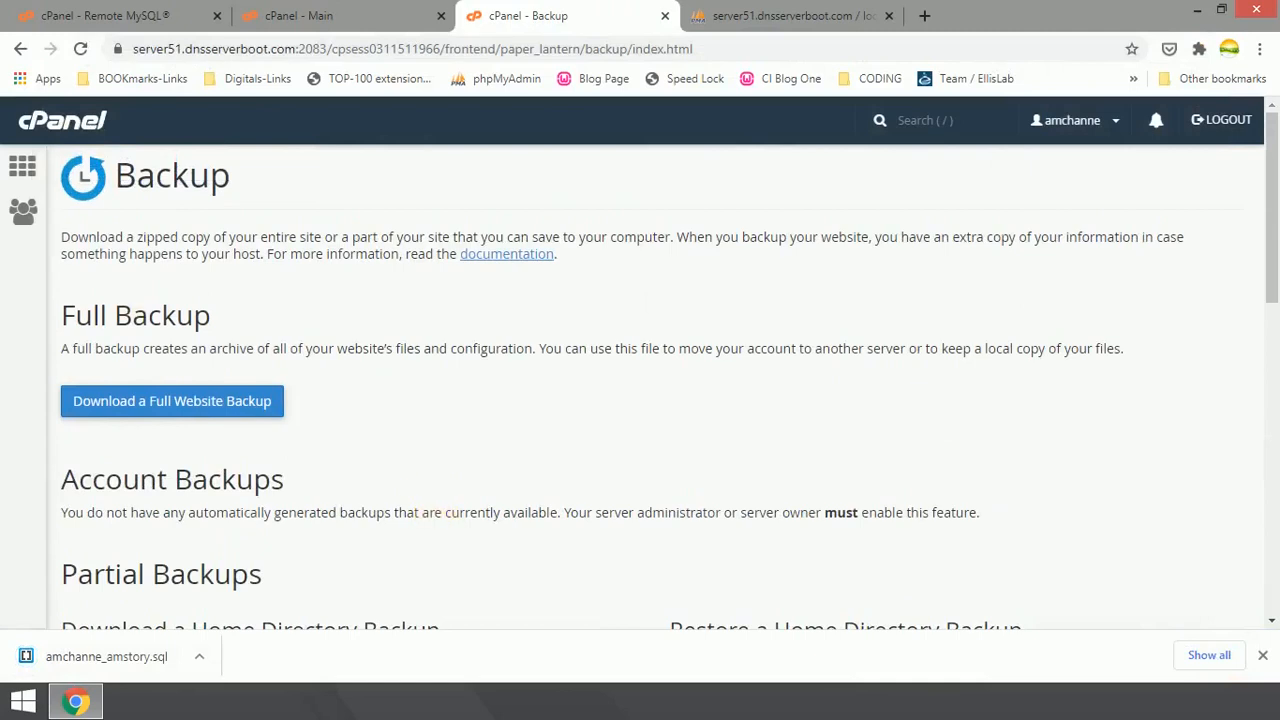
# Switch back to phpMyAdmin, collapse the amchanne_amstory table list, and open the amchanne_MyDb01 database
pyautogui.click(786, 18)
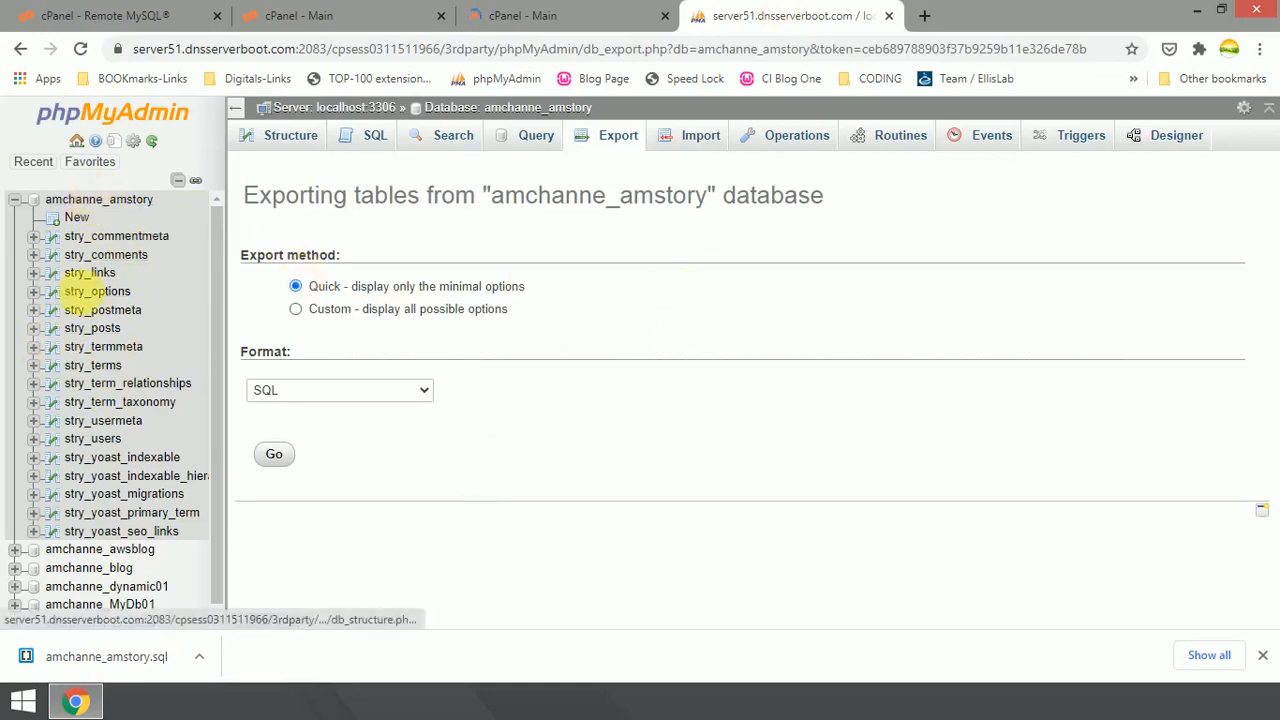
pyautogui.scroll(-1, 109, 380)
pyautogui.click(90, 594)
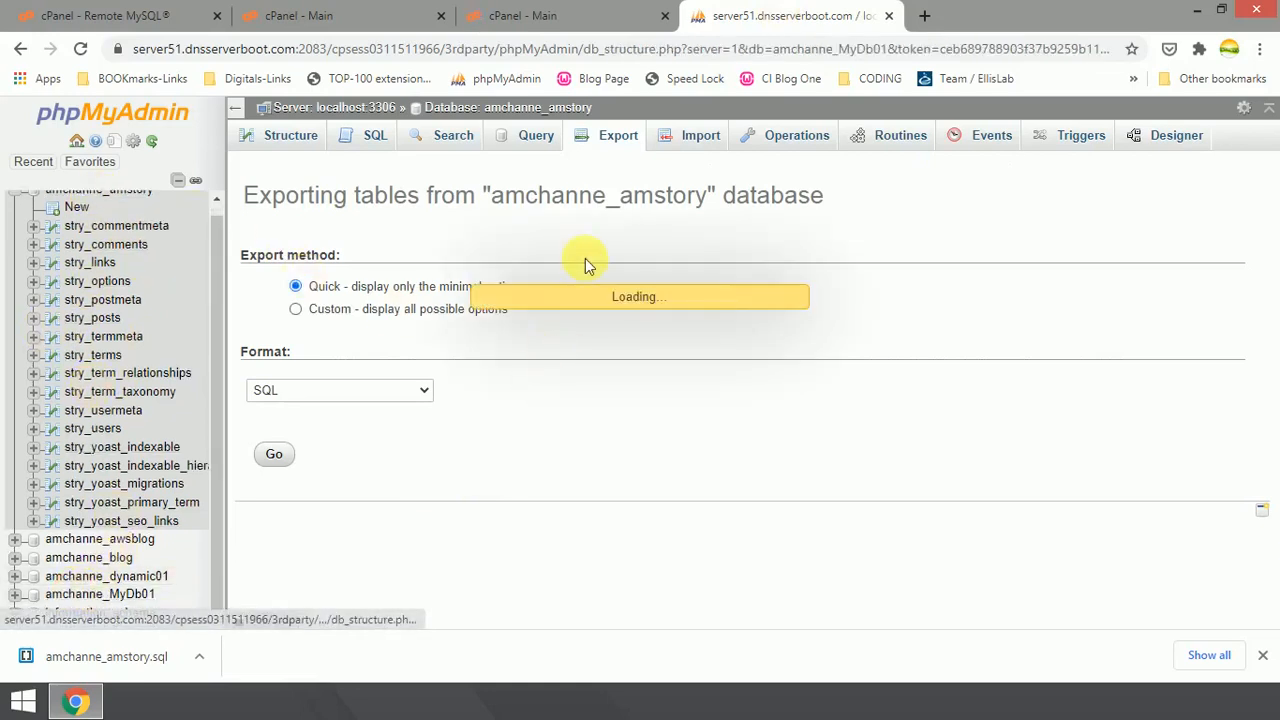
pyautogui.click(15, 193)
pyautogui.click(94, 272)
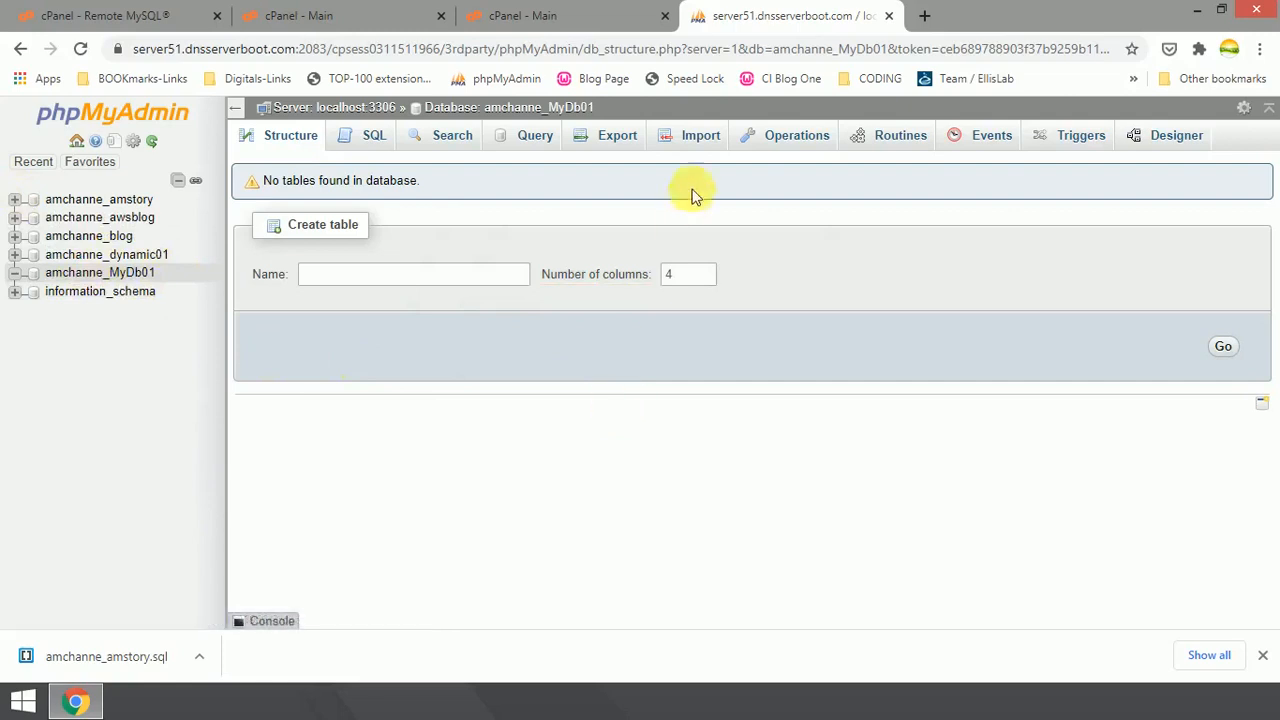
# Open the import page for amchanne_MyDb01, bring up the file chooser, and dismiss it without choosing a file
pyautogui.click(706, 141)
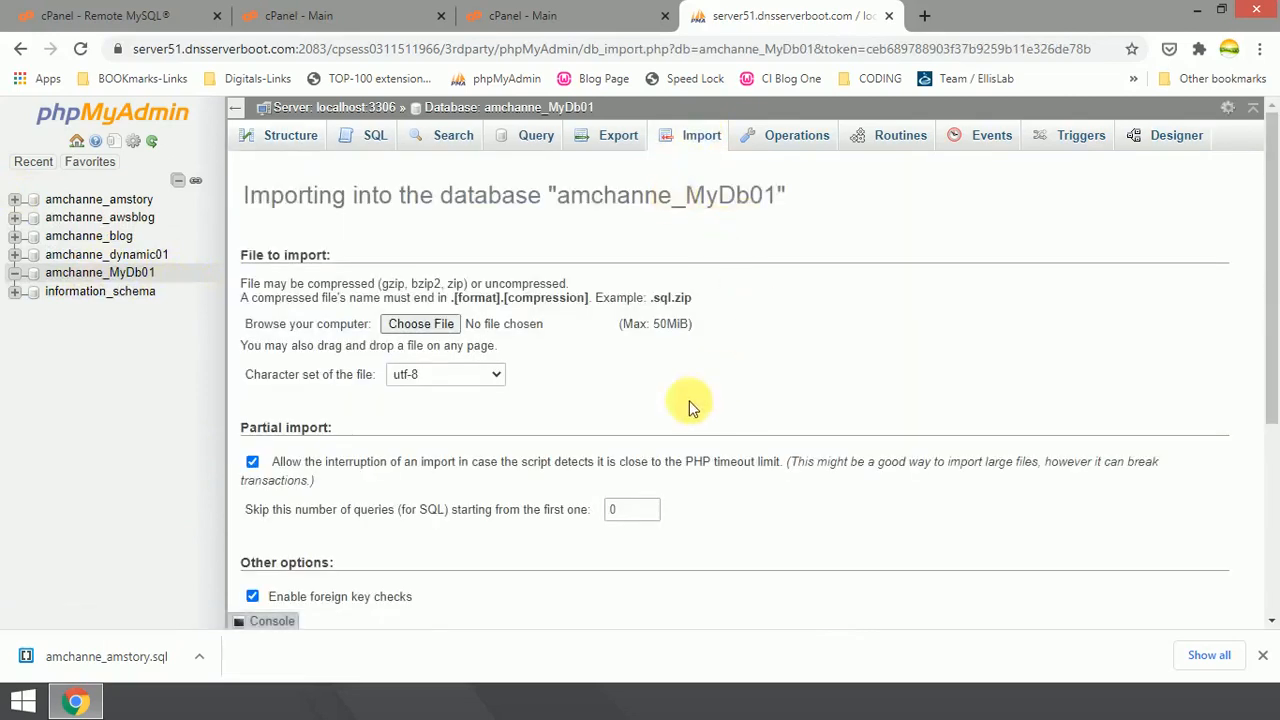
pyautogui.scroll(-1, 428, 320)
pyautogui.click(431, 229)
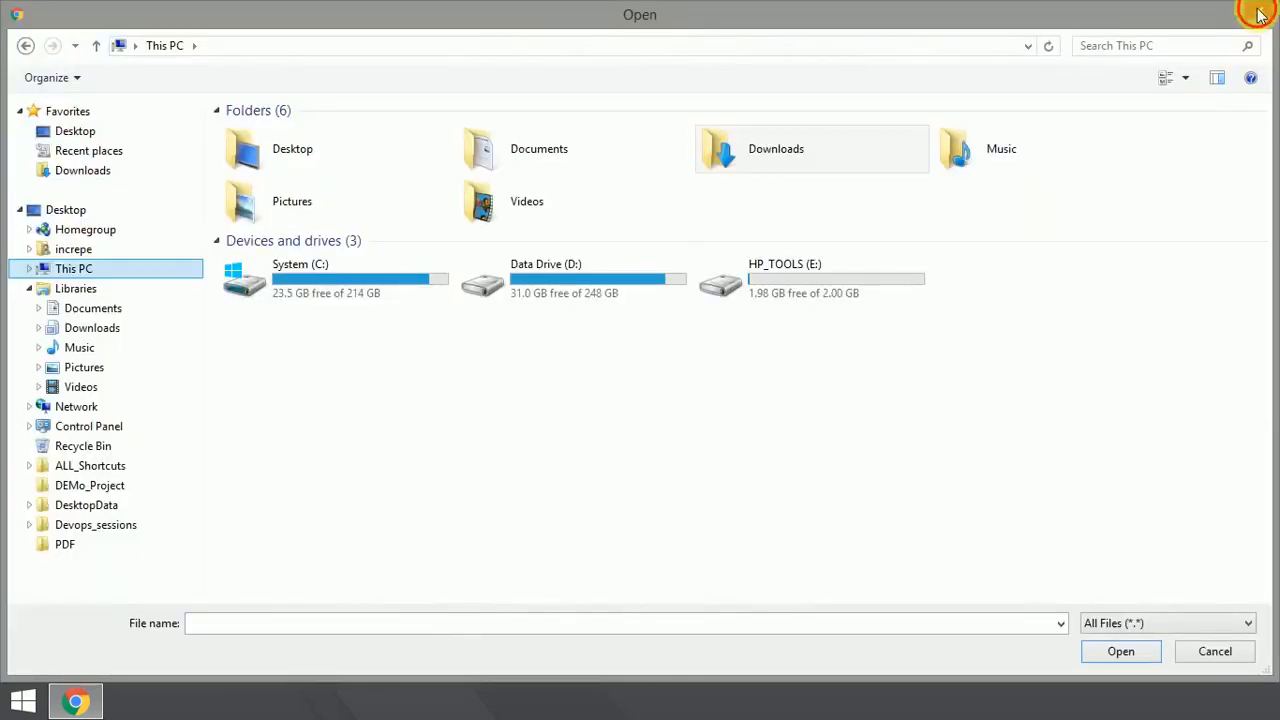
pyautogui.click(1256, 11)
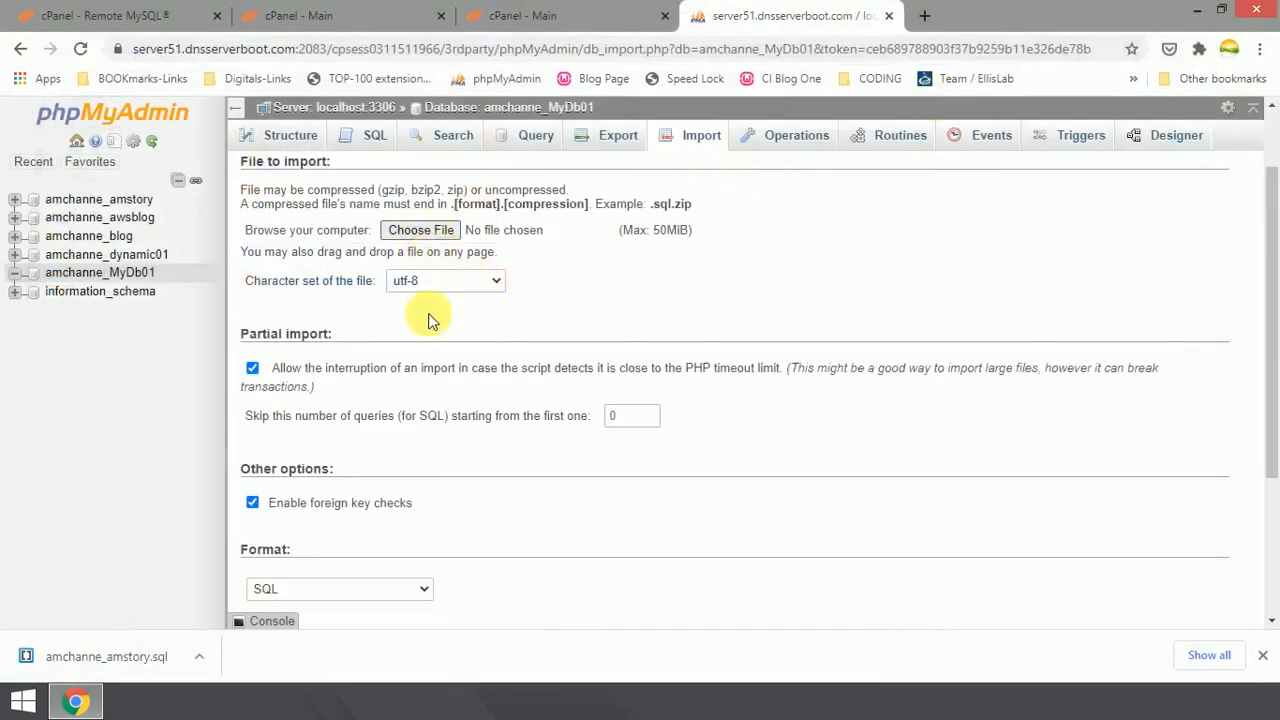
# Review the import's file character sets and format options, and try to run the import without a selected file
pyautogui.scroll(-1, 425, 320)
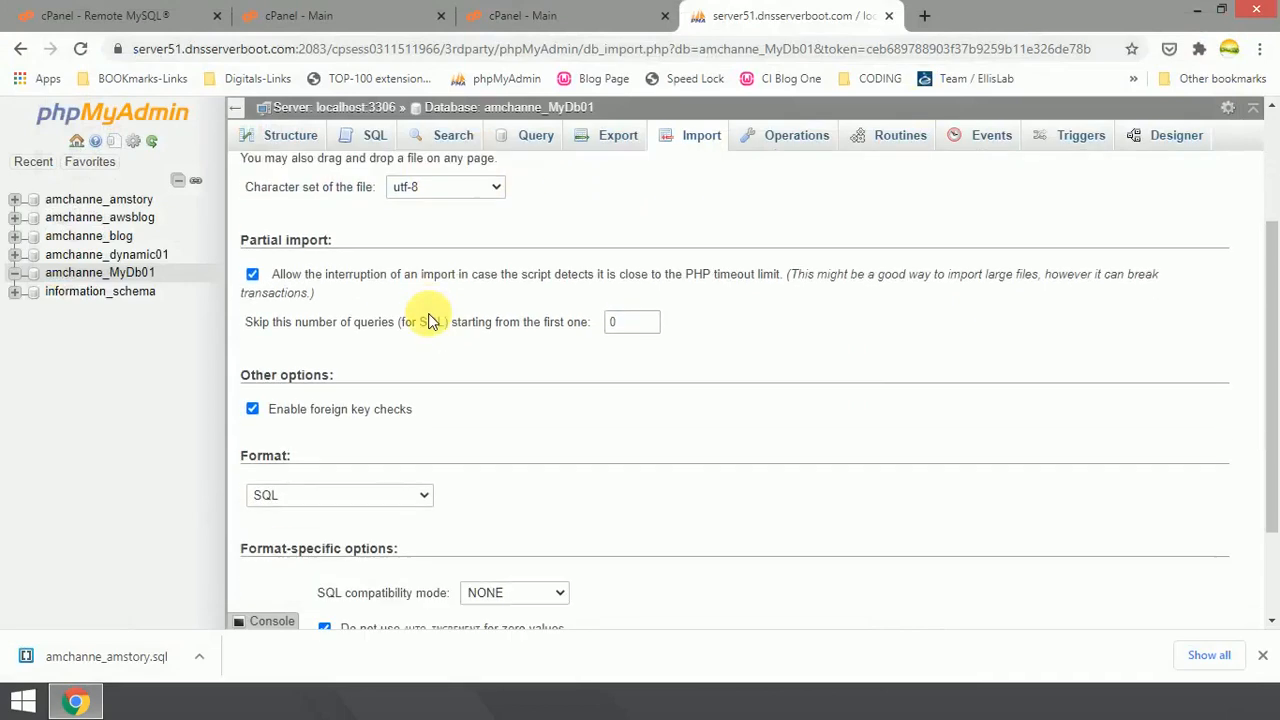
pyautogui.click(491, 190)
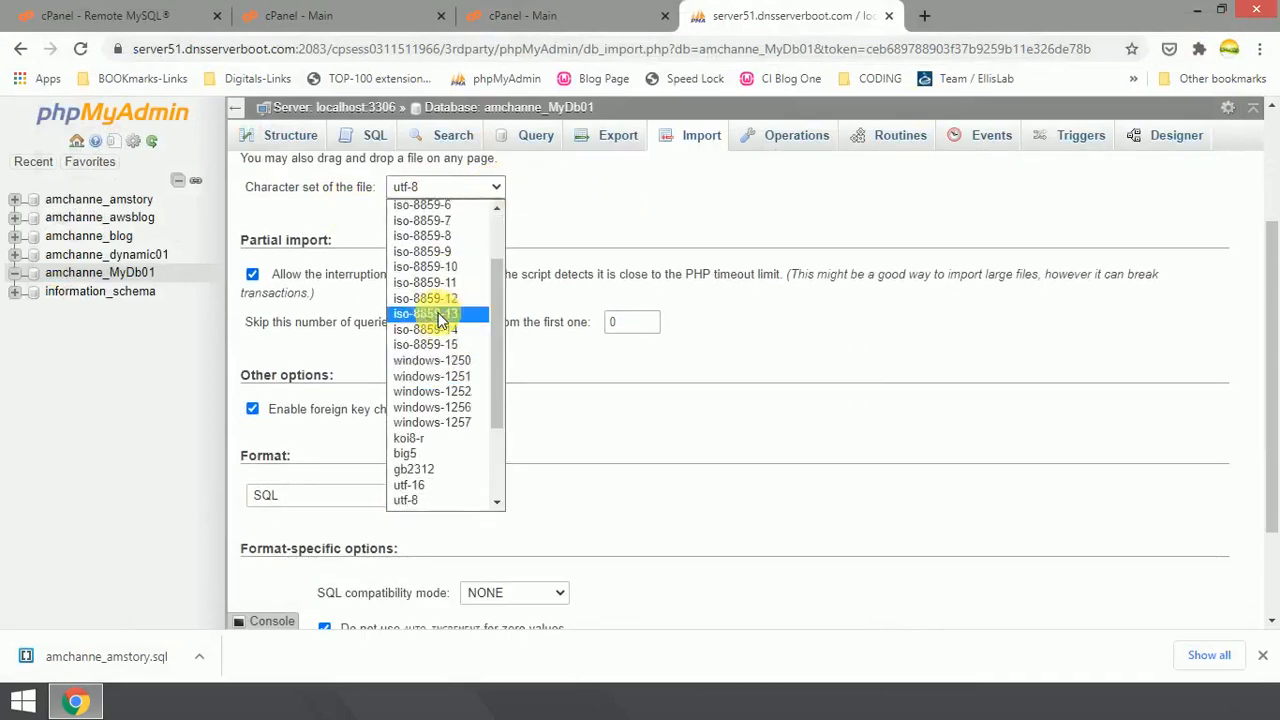
pyautogui.scroll(-2, 443, 318)
pyautogui.scroll(2, 446, 340)
pyautogui.click(654, 225)
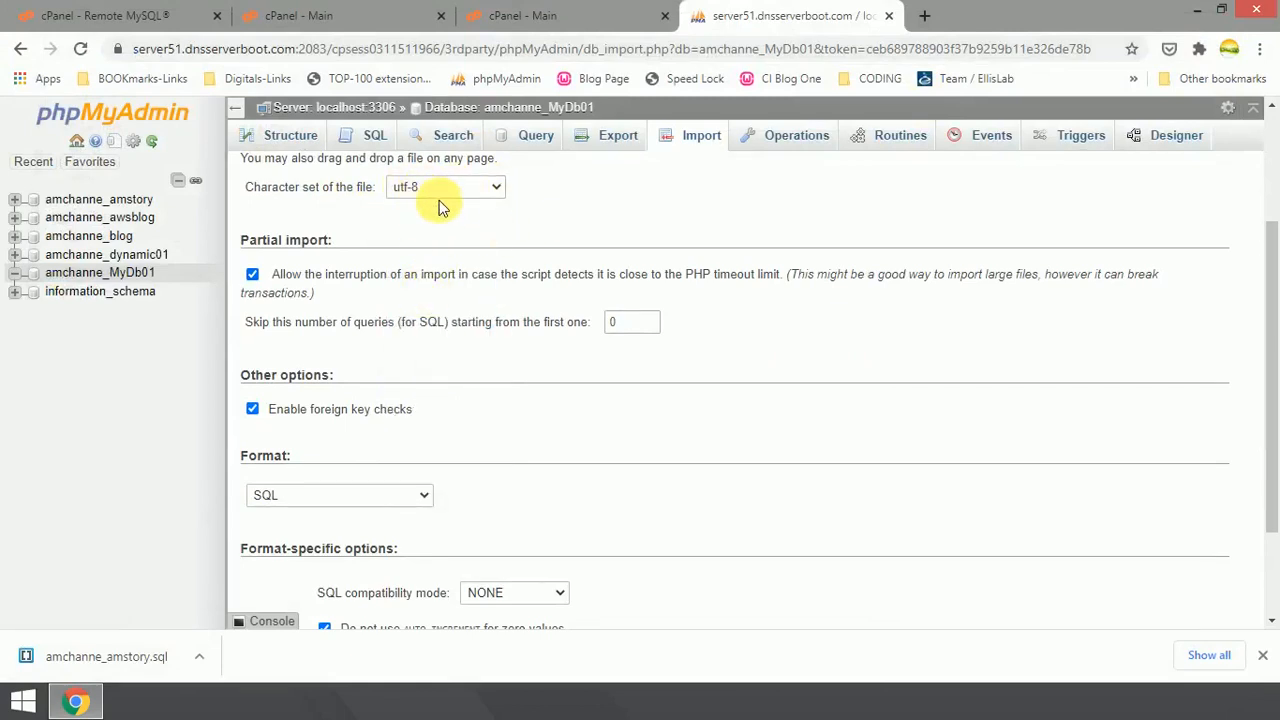
pyautogui.scroll(-2, 443, 206)
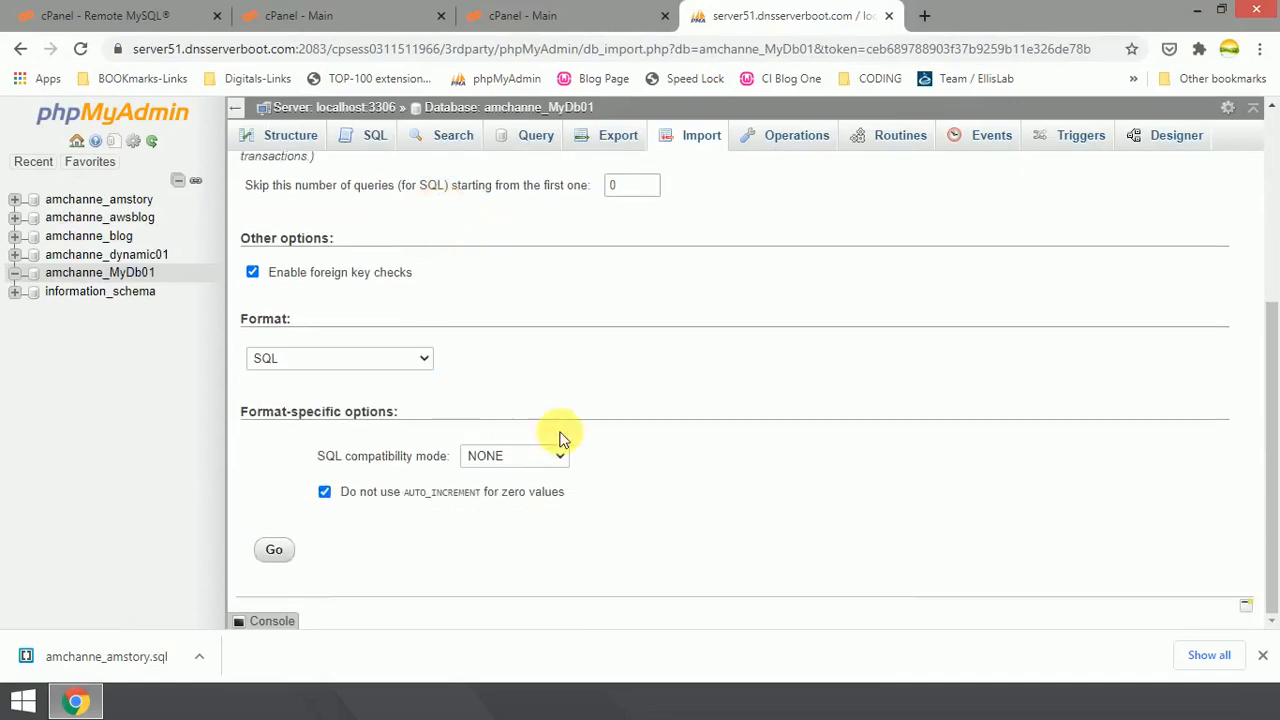
pyautogui.click(276, 551)
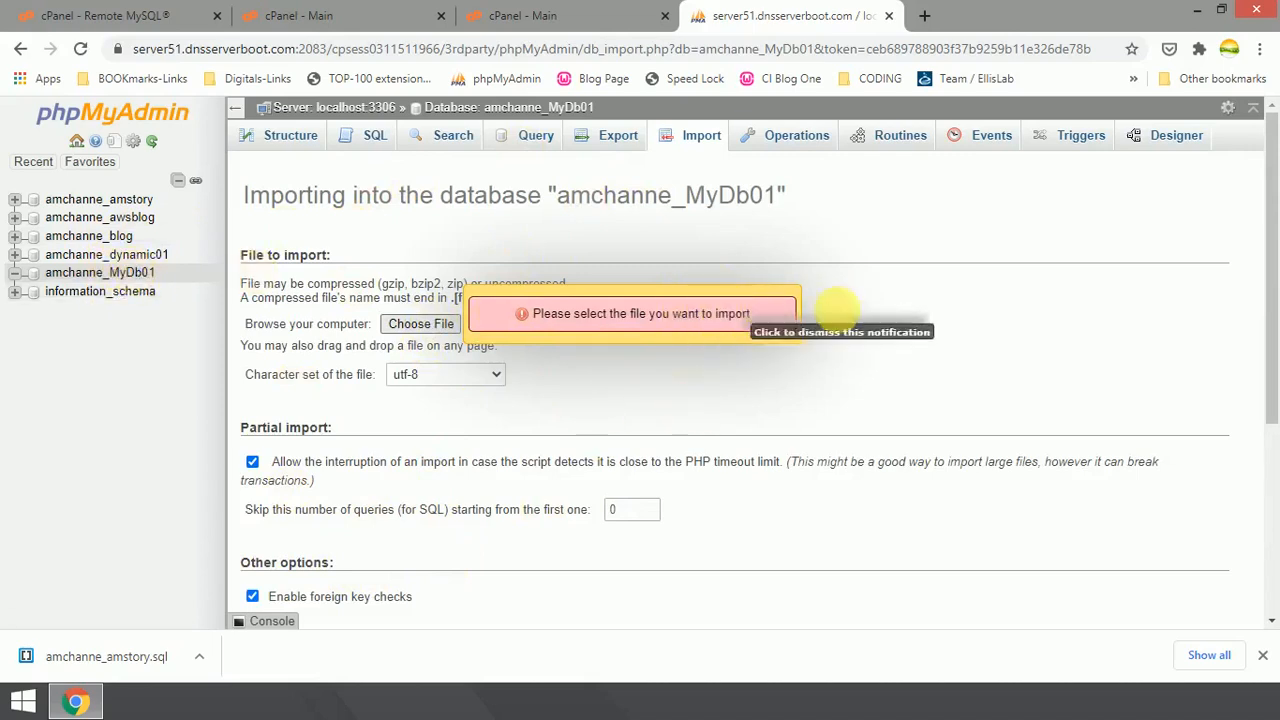
# Open the operations for amchanne_MyDb01 and examine the create table, rename, copy and collation options
pyautogui.click(797, 137)
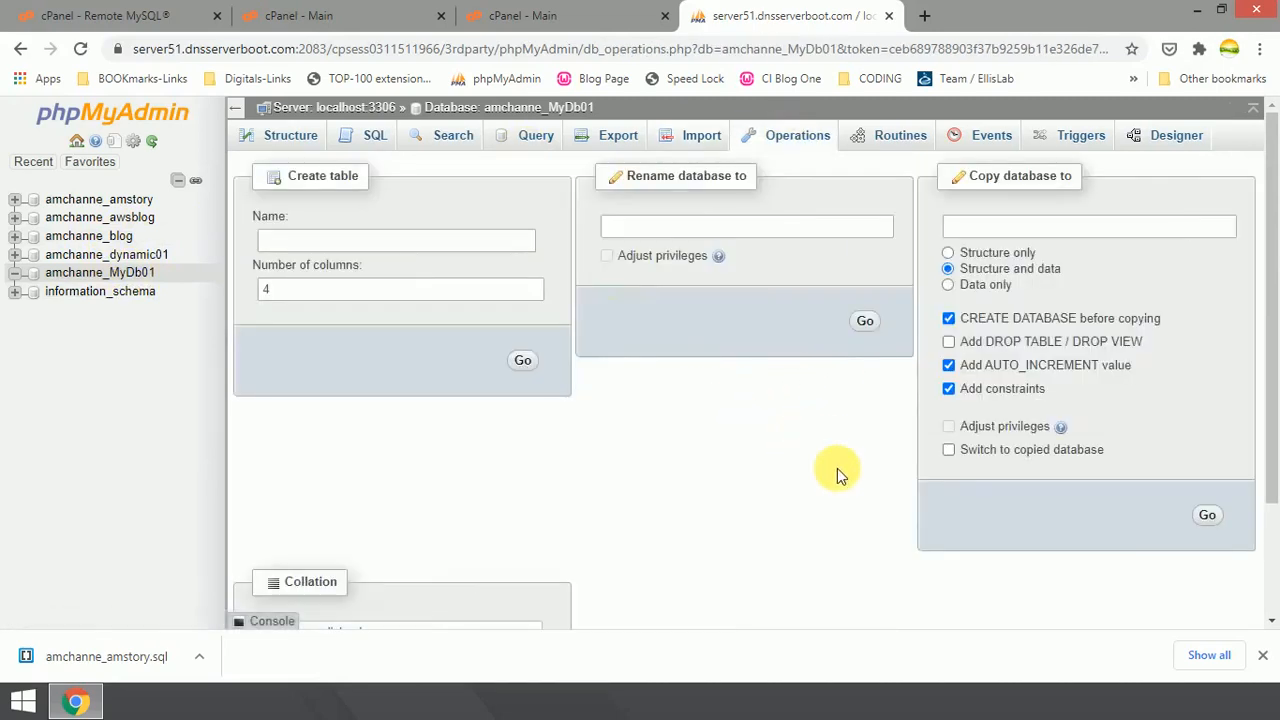
pyautogui.scroll(-2, 838, 475)
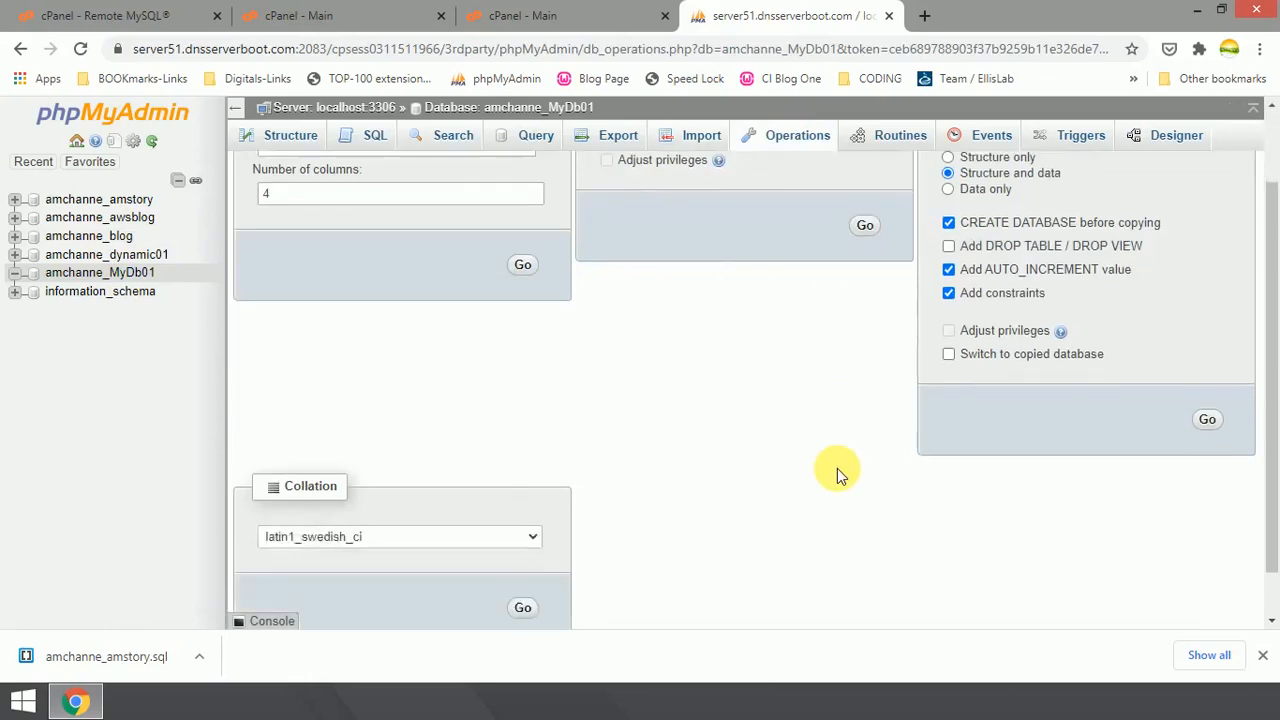
pyautogui.scroll(2, 838, 475)
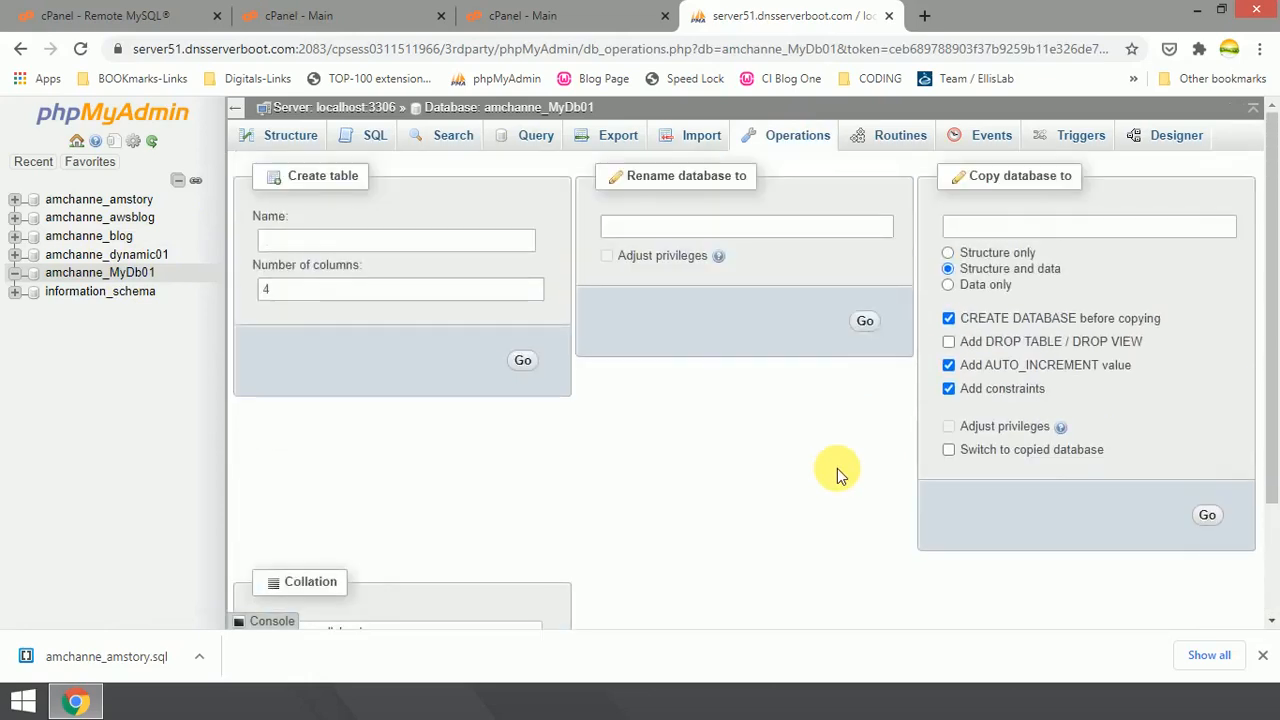
# Close phpMyAdmin and check the MySQL Databases usage in the cPanel home page statistics
pyautogui.click(887, 16)
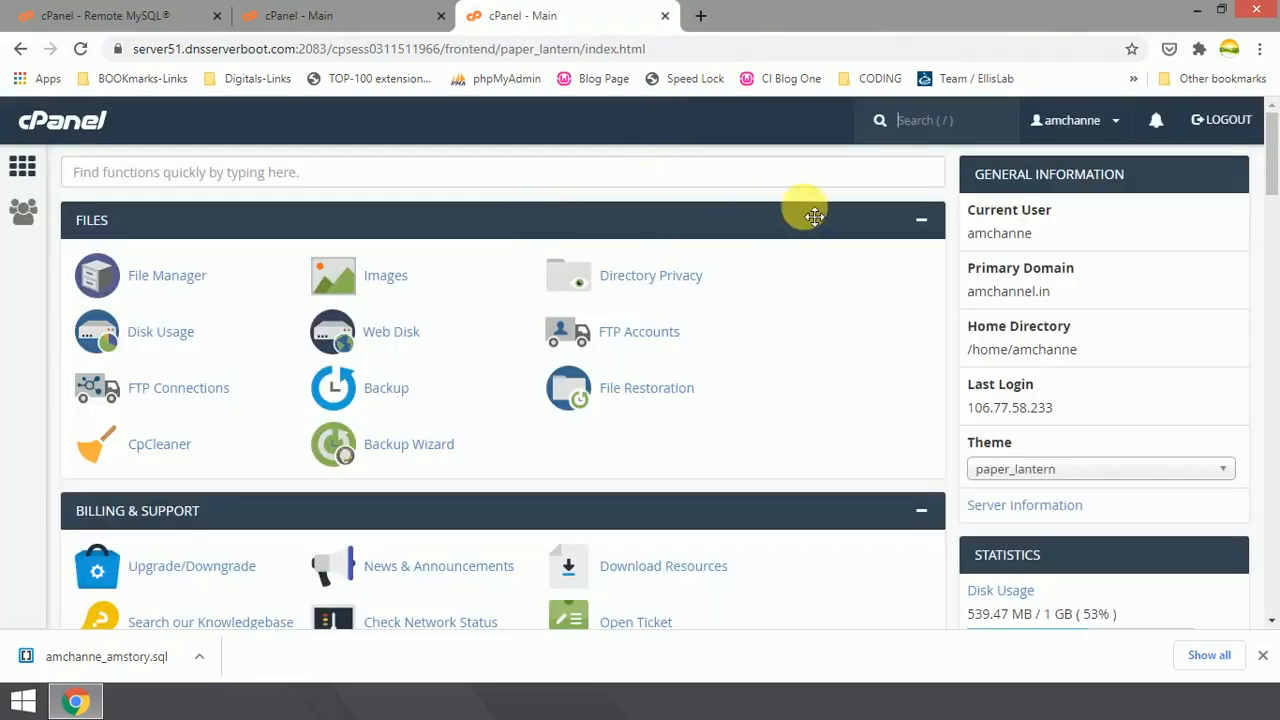
pyautogui.scroll(-4, 812, 215)
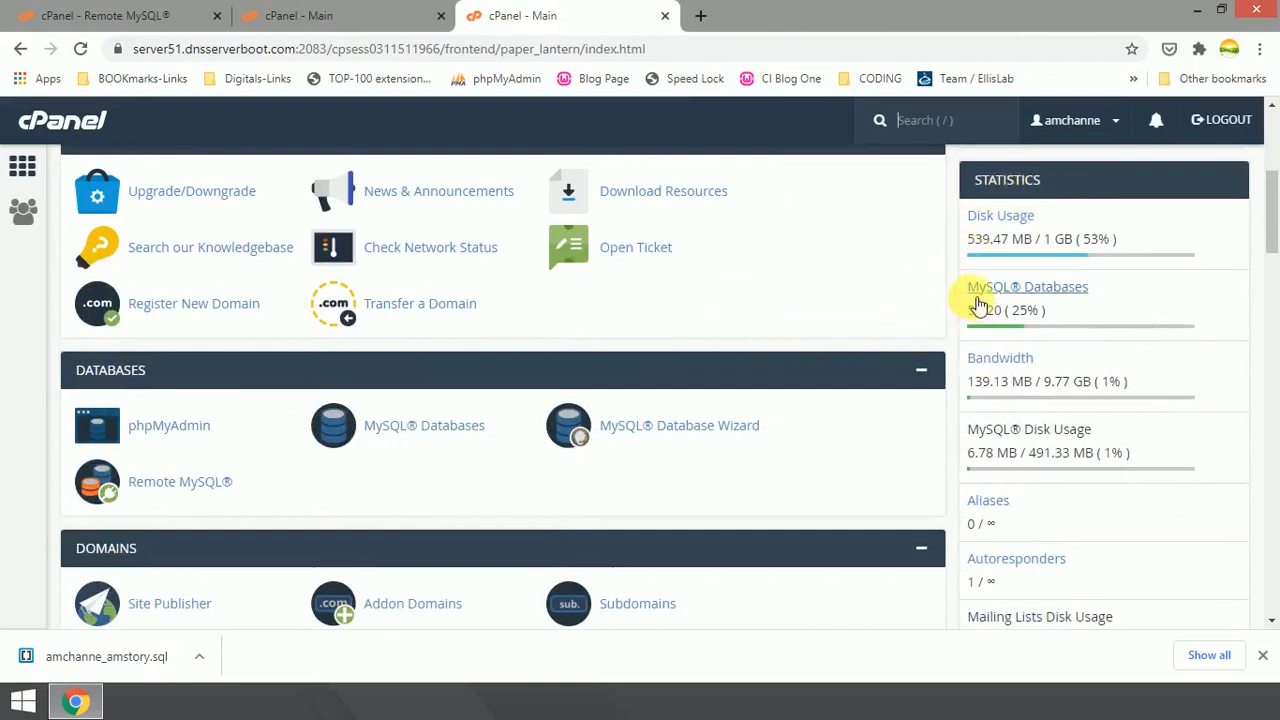
pyautogui.moveTo(966, 290); pyautogui.dragTo(1045, 314)
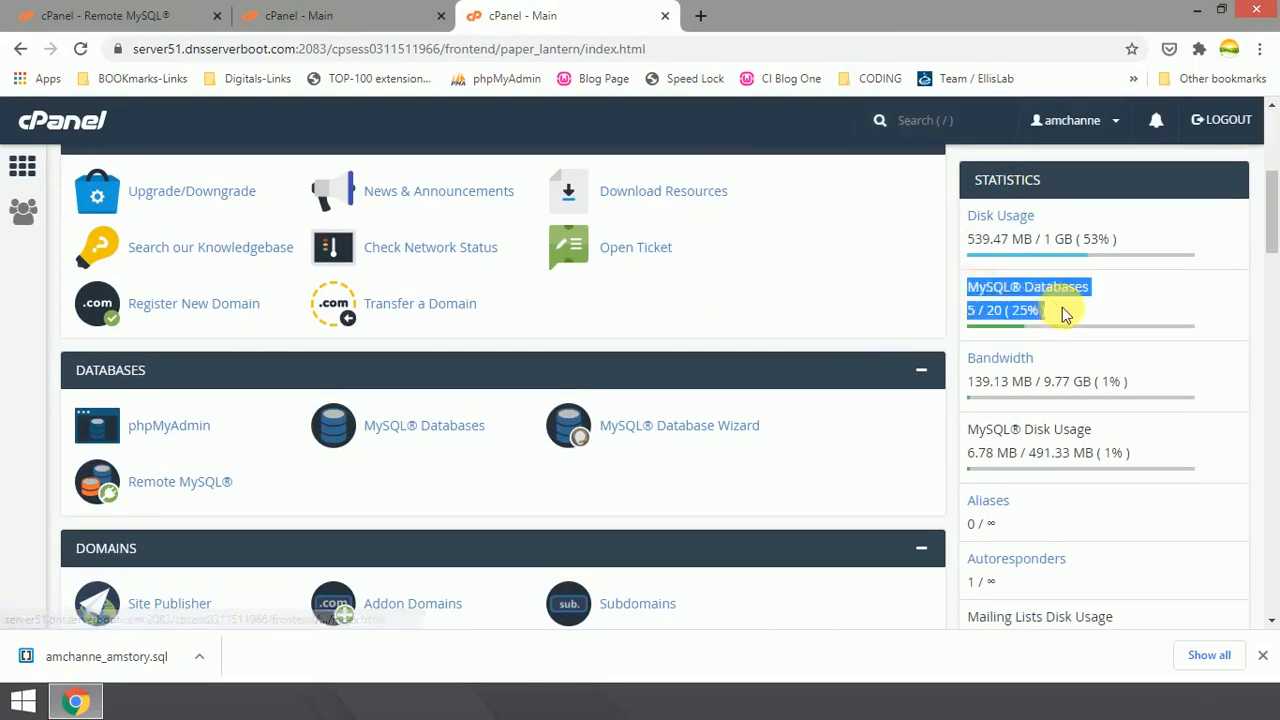
pyautogui.click(953, 309)
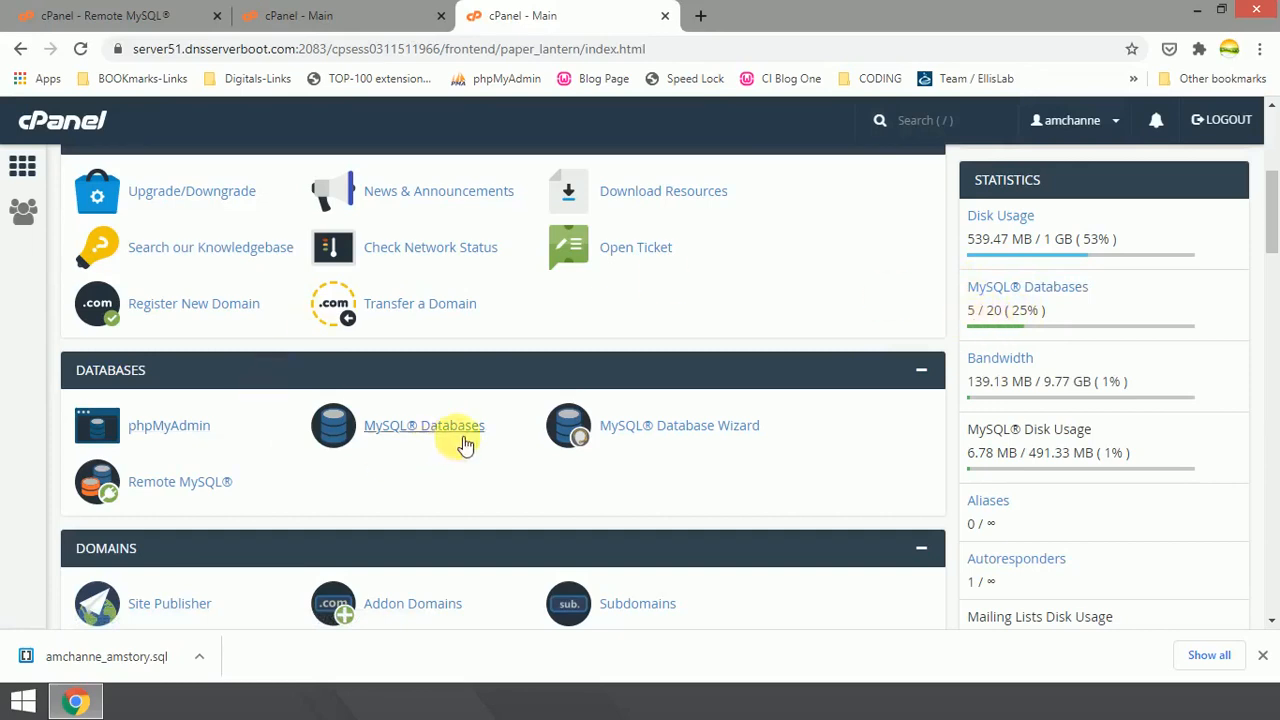
# Open MySQL Databases in cPanel and review the sizes and privileged users of the current databases
pyautogui.click(440, 433)
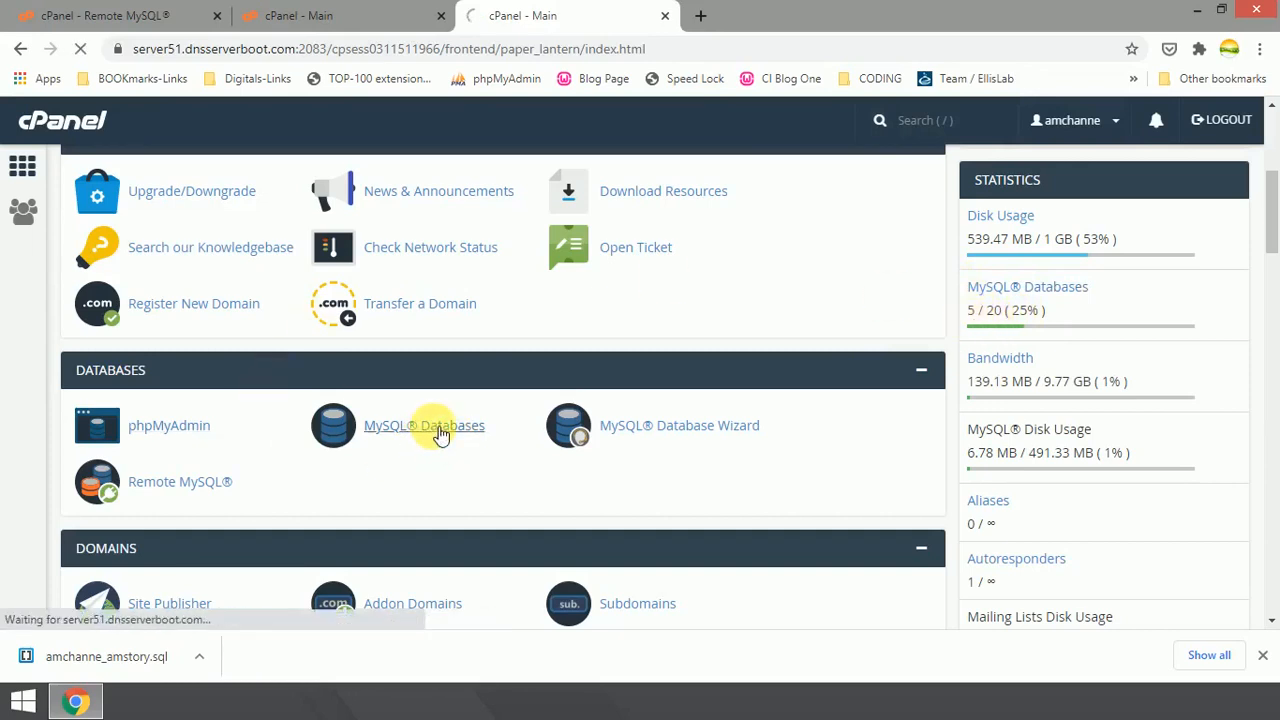
pyautogui.scroll(-6, 430, 425)
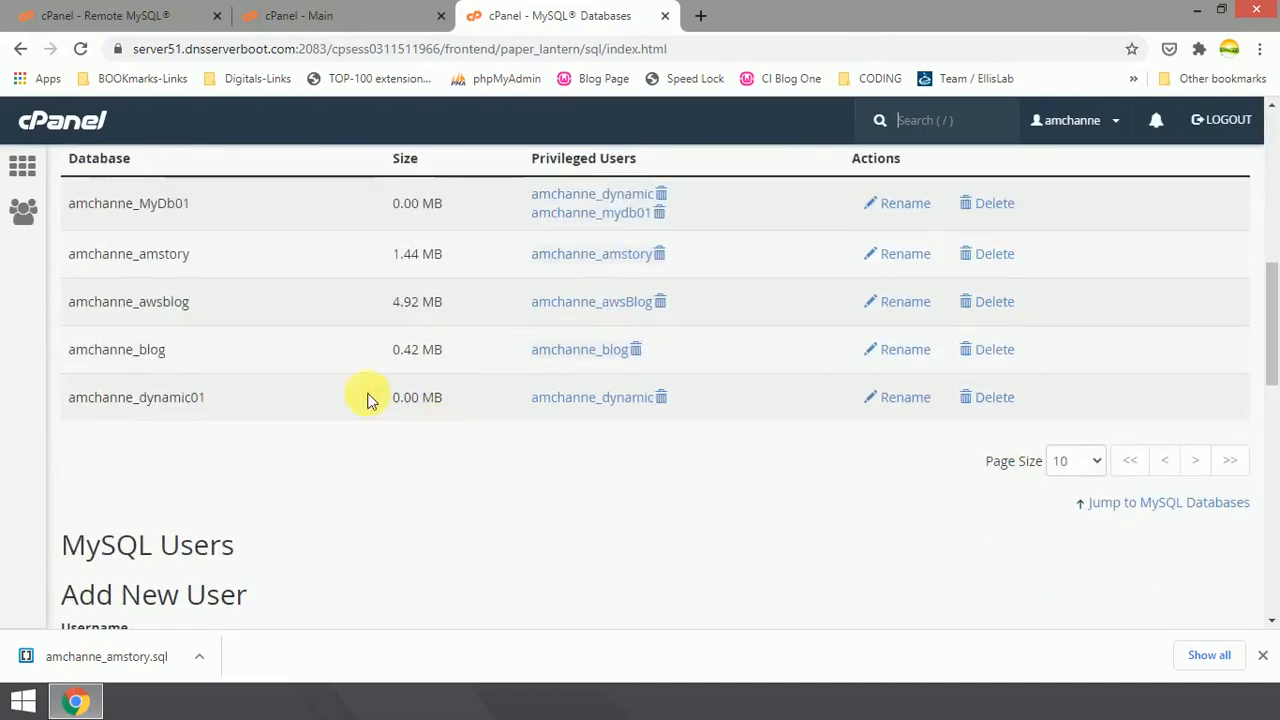
pyautogui.scroll(1, 110, 240)
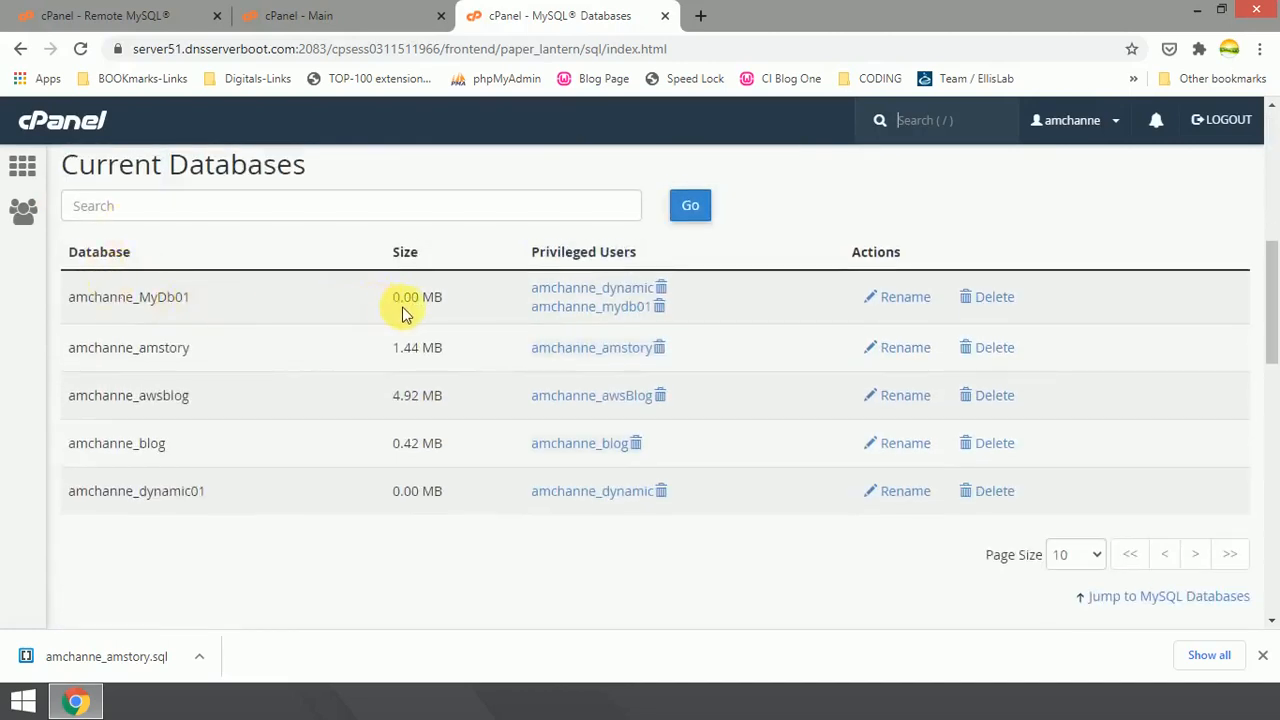
# Permanently delete the database amchanne_MyDb01 and return to the MySQL Databases page
pyautogui.moveTo(392, 305); pyautogui.dragTo(448, 305)
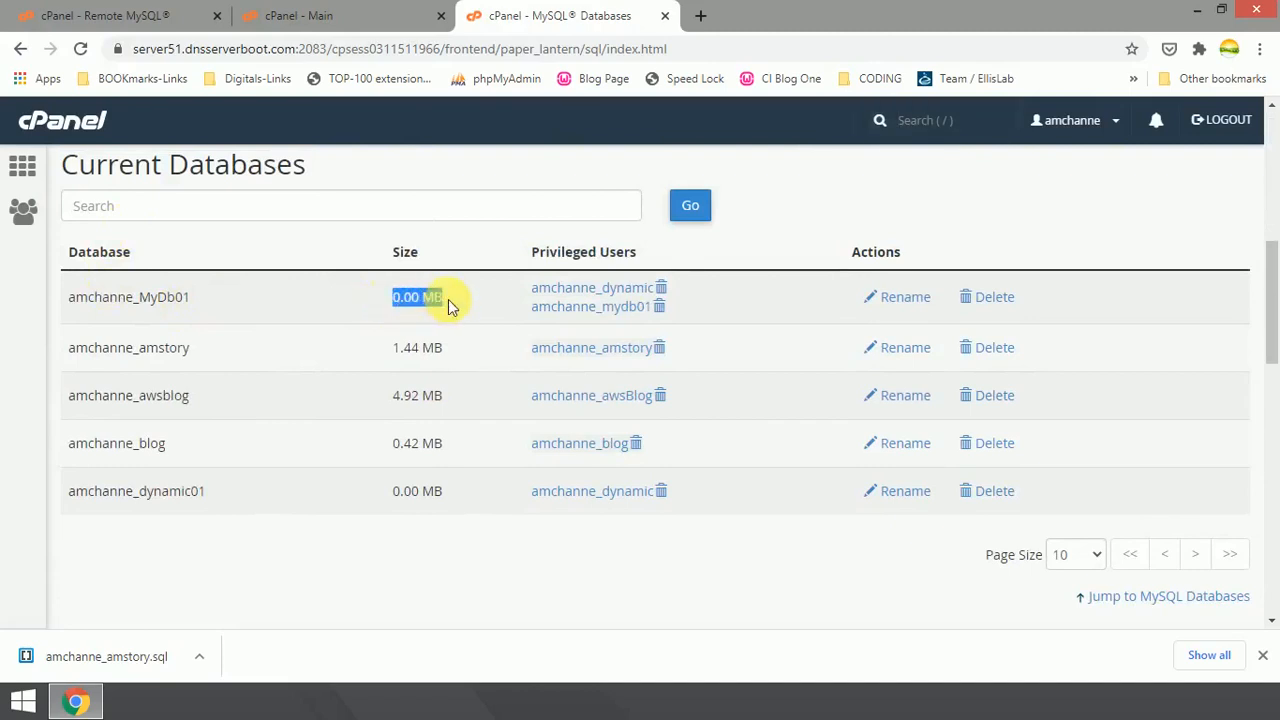
pyautogui.click(378, 297)
pyautogui.click(994, 298)
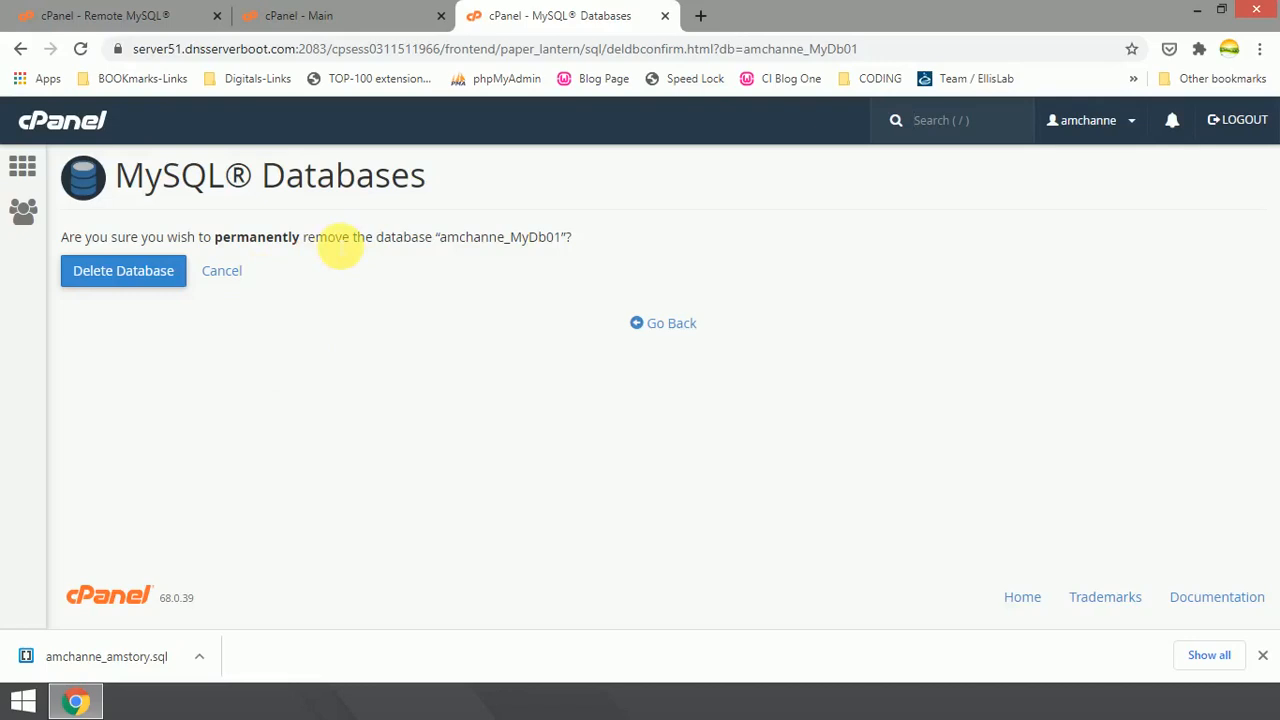
pyautogui.click(134, 279)
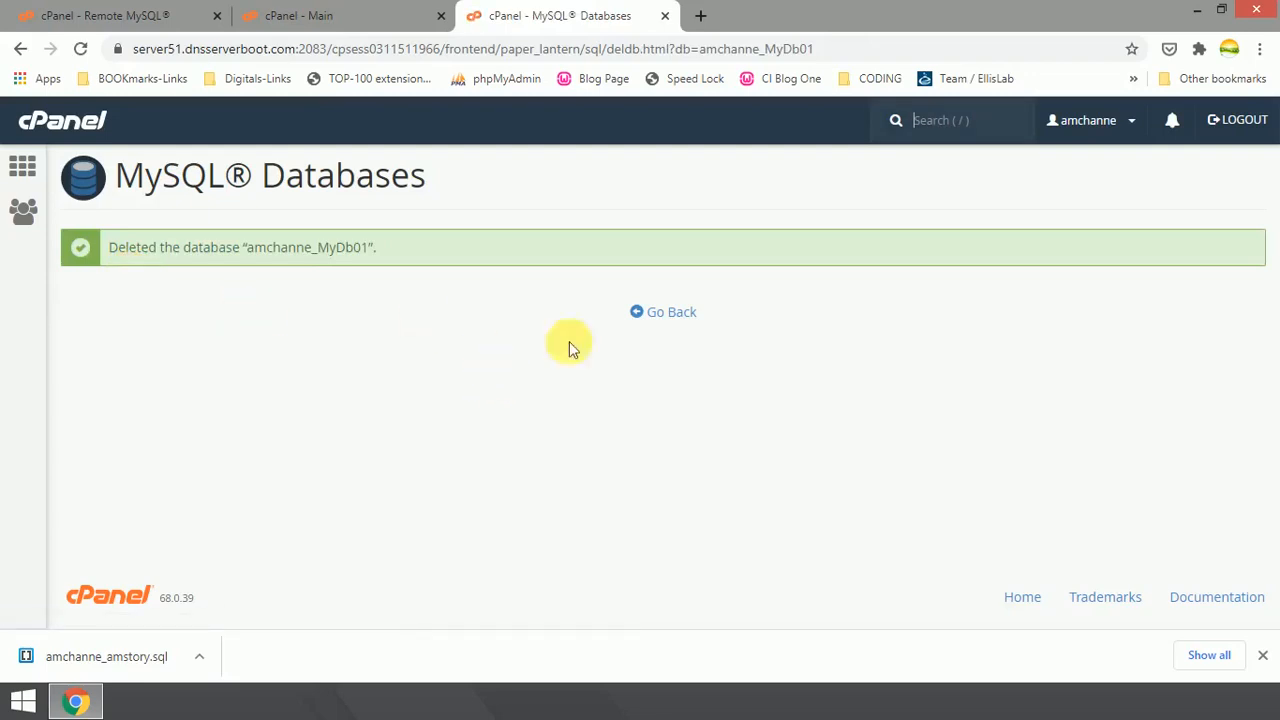
pyautogui.click(669, 318)
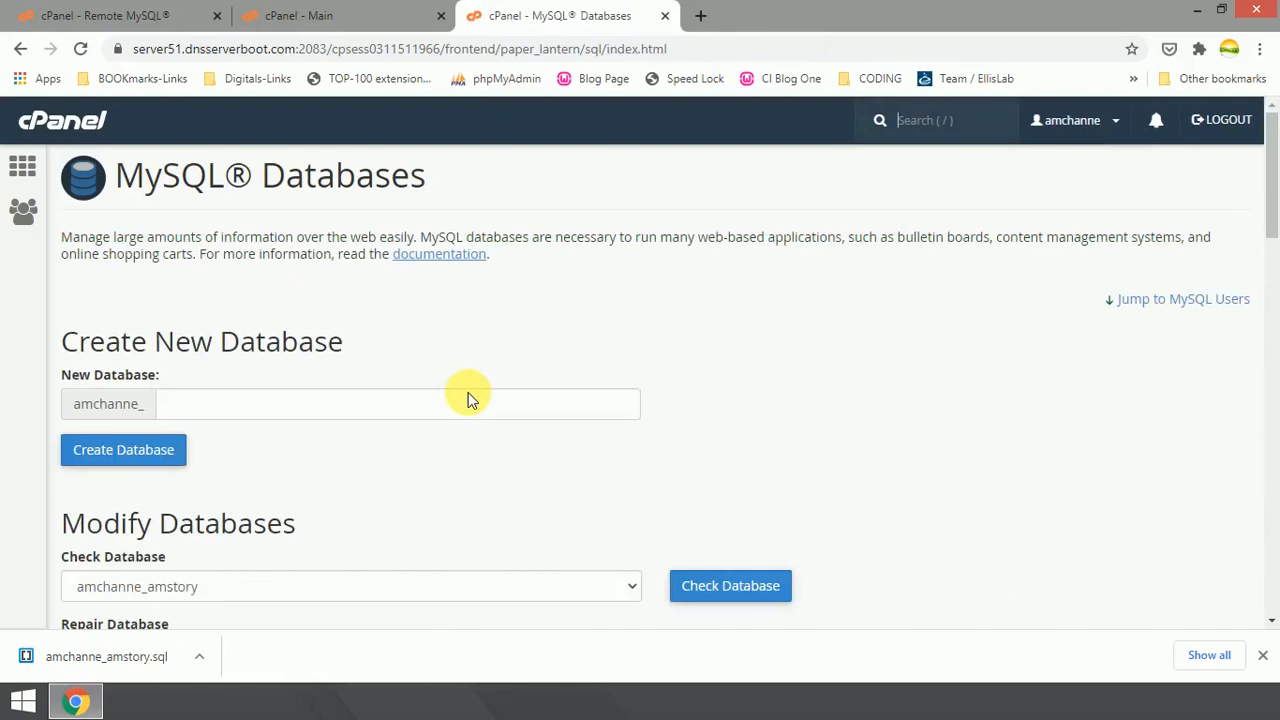
# Permanently delete the MySQL user amchanne_mydb01 from the current users and return to the MySQL Databases page
pyautogui.scroll(-6, 468, 392)
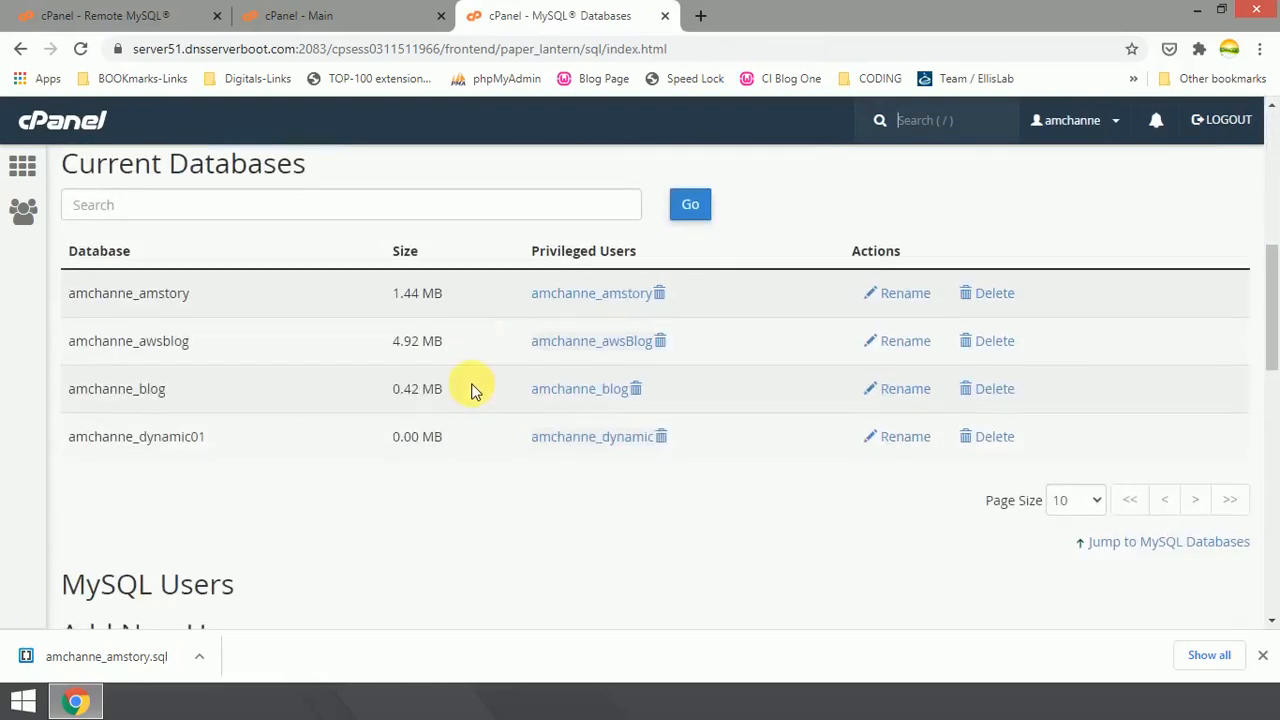
pyautogui.scroll(-12, 474, 390)
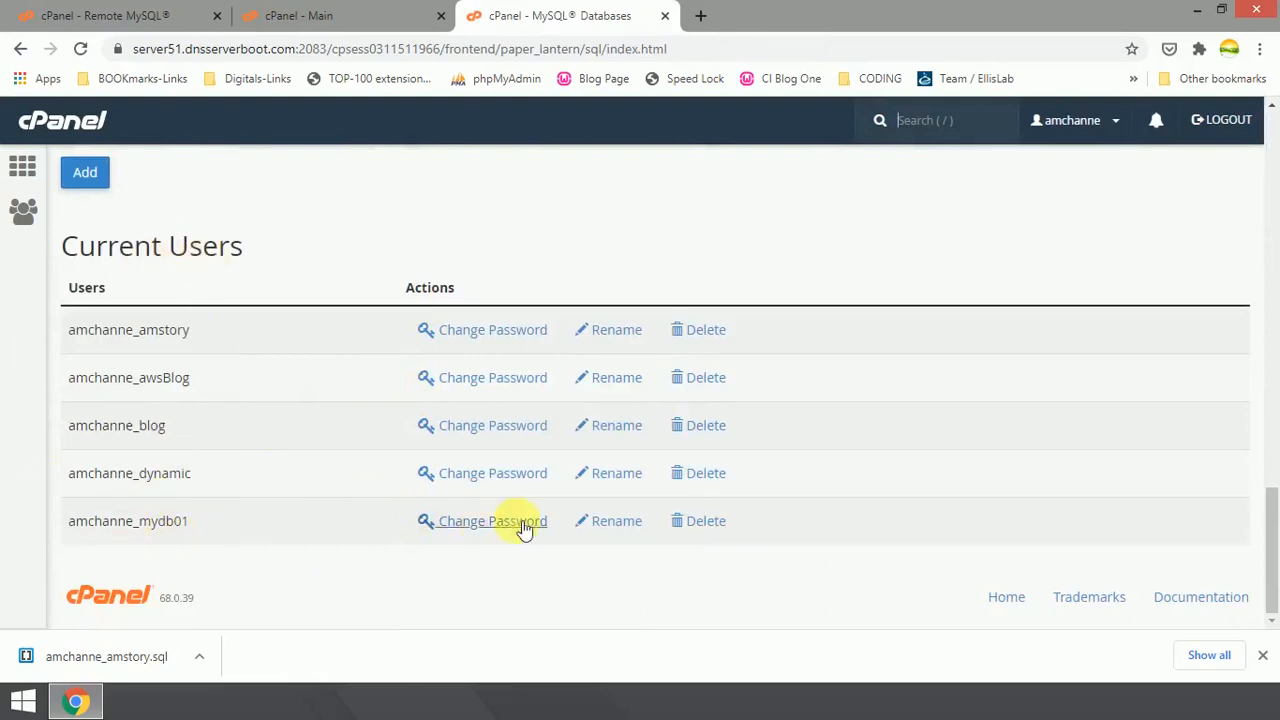
pyautogui.click(705, 521)
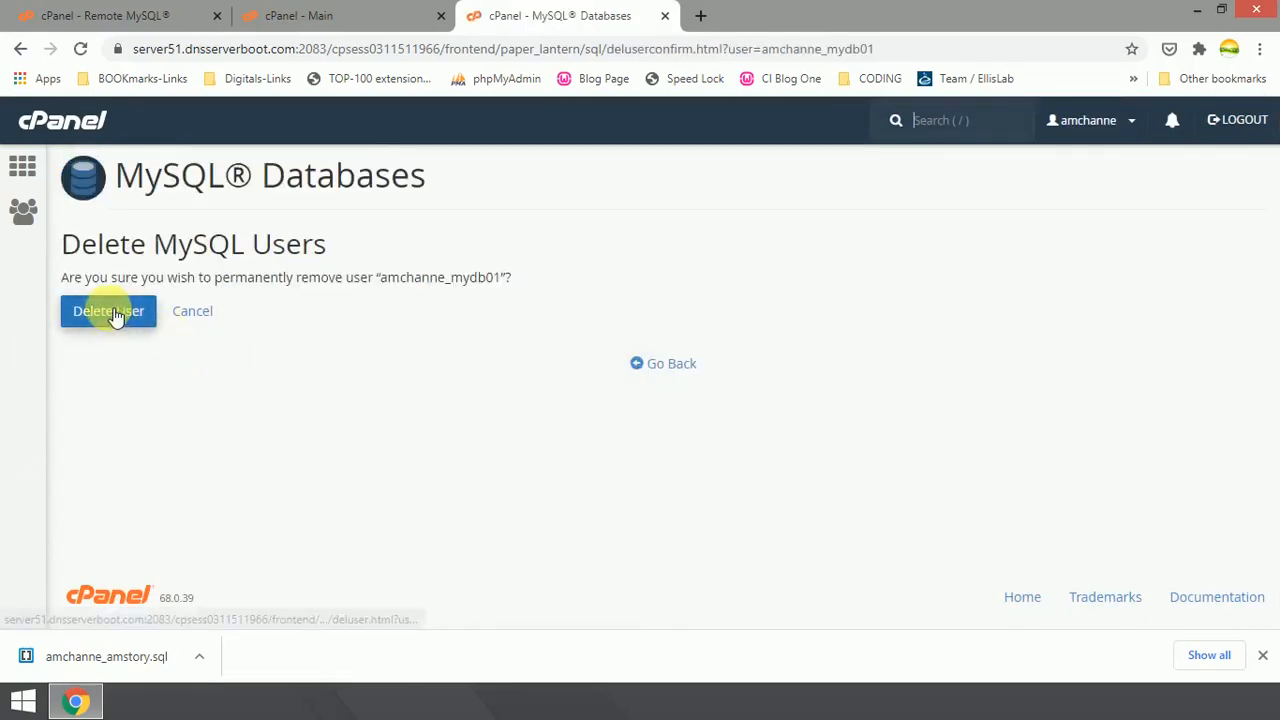
pyautogui.click(108, 313)
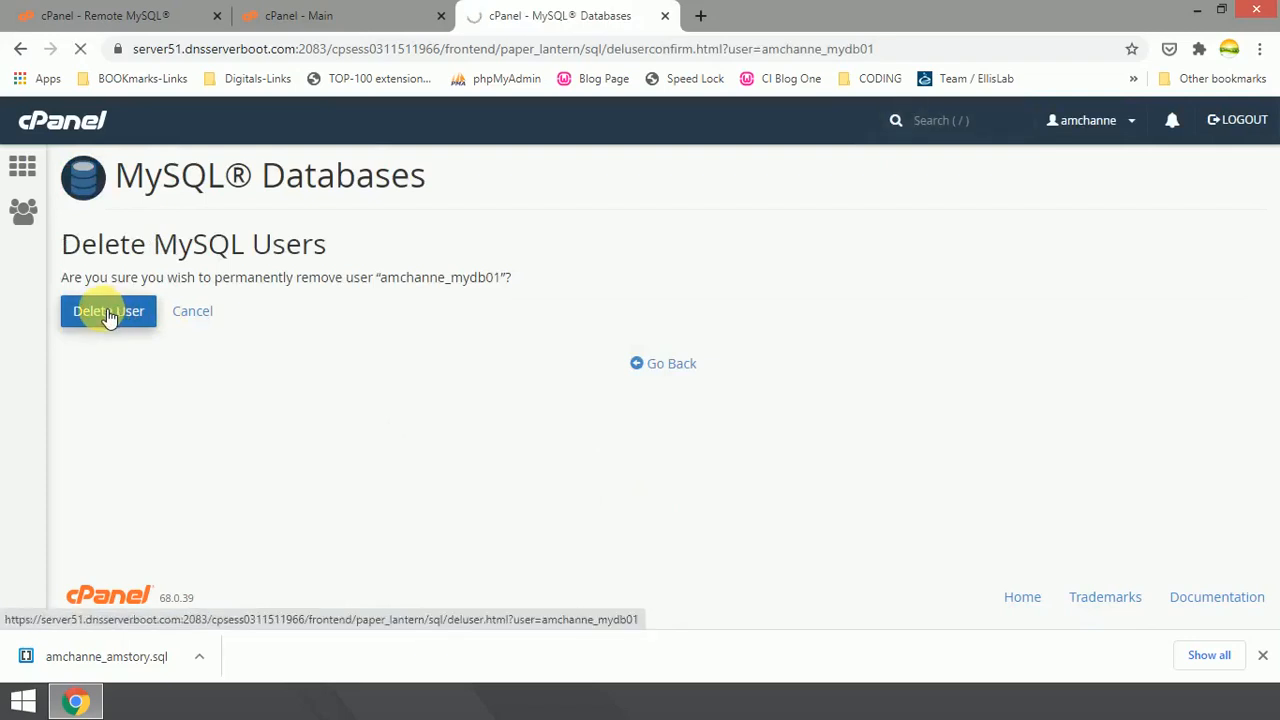
pyautogui.click(672, 363)
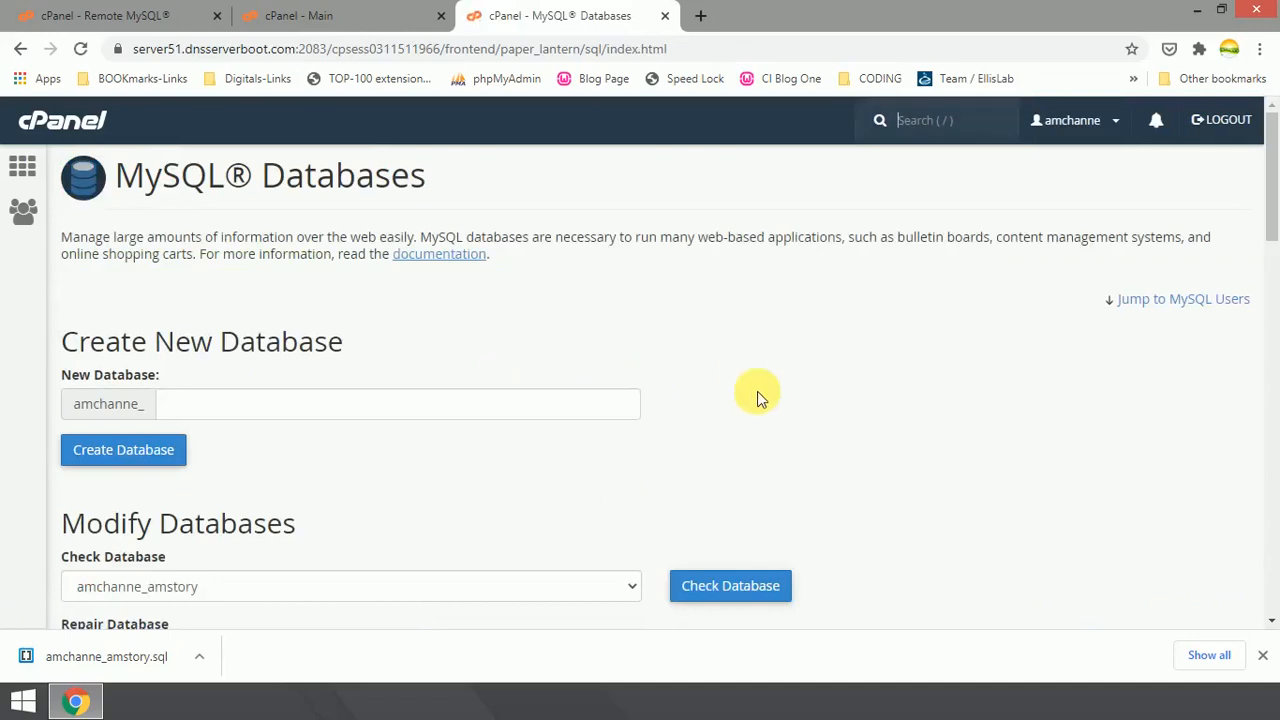
# Review the remaining current databases and current users on the MySQL Databases page
pyautogui.scroll(-1, 757, 390)
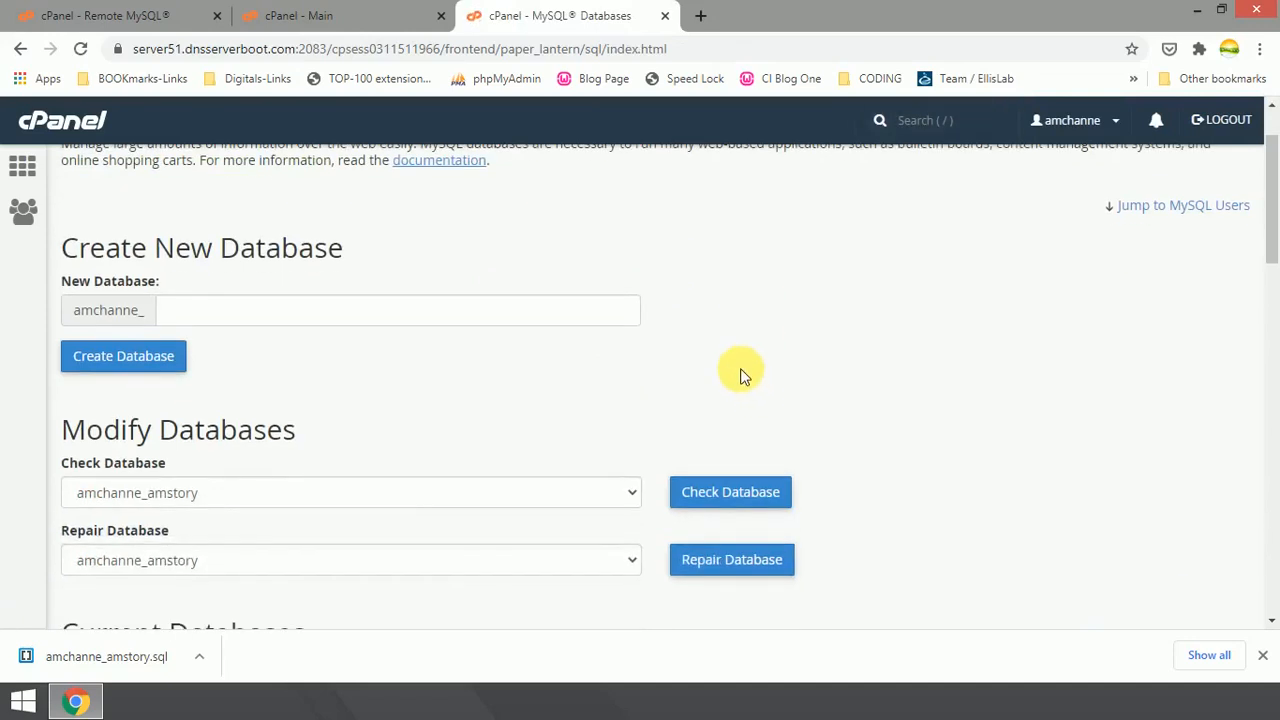
pyautogui.scroll(-2, 745, 370)
pyautogui.scroll(-5, 837, 383)
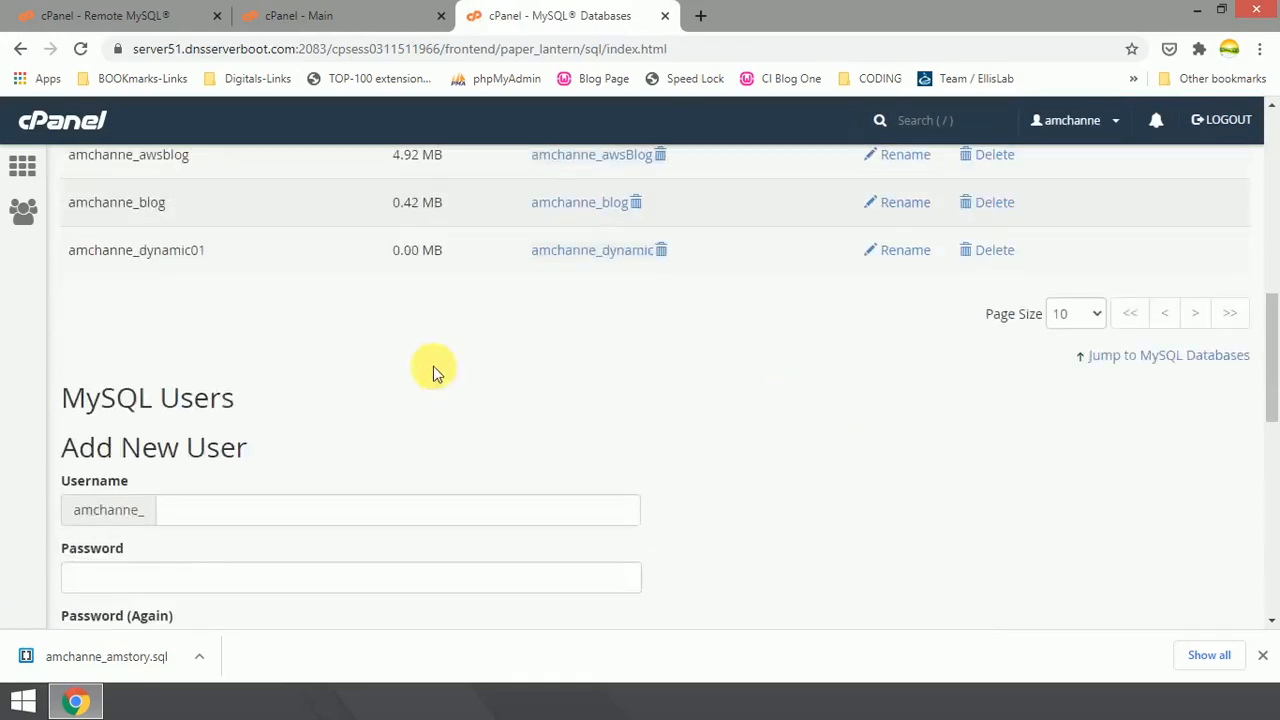
pyautogui.scroll(-3, 180, 345)
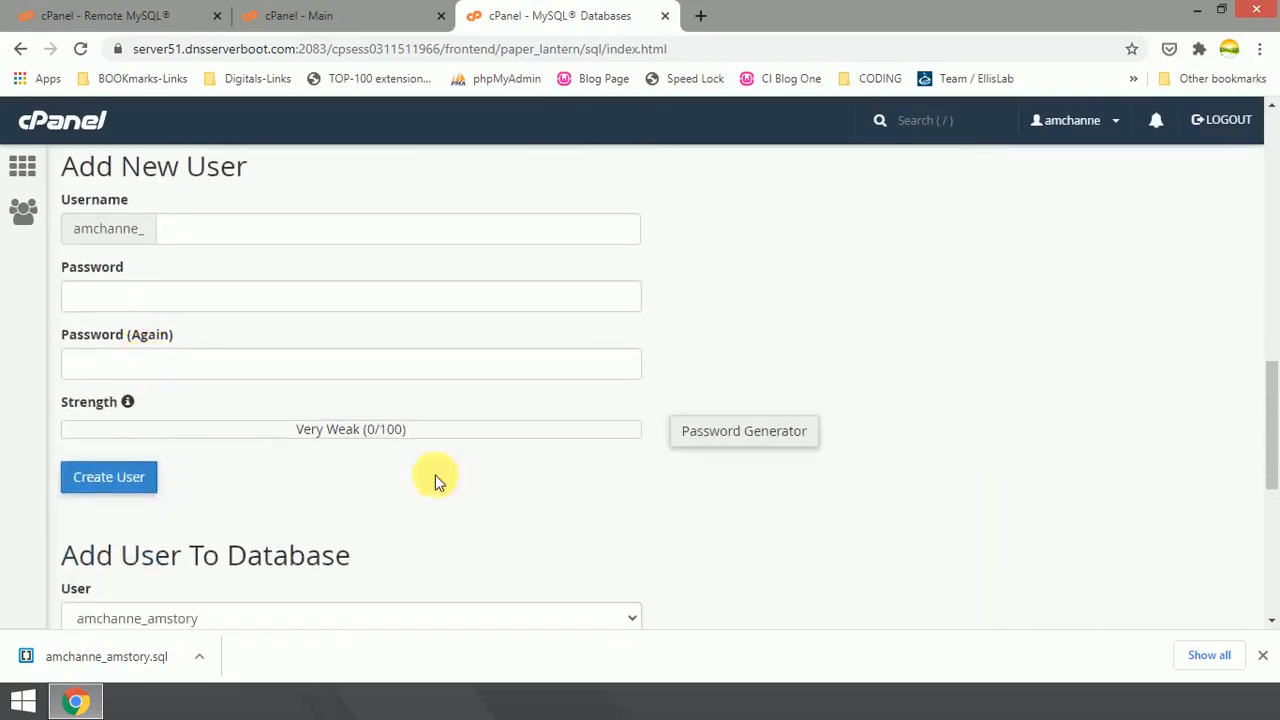
pyautogui.scroll(-2, 536, 495)
pyautogui.scroll(-3, 700, 460)
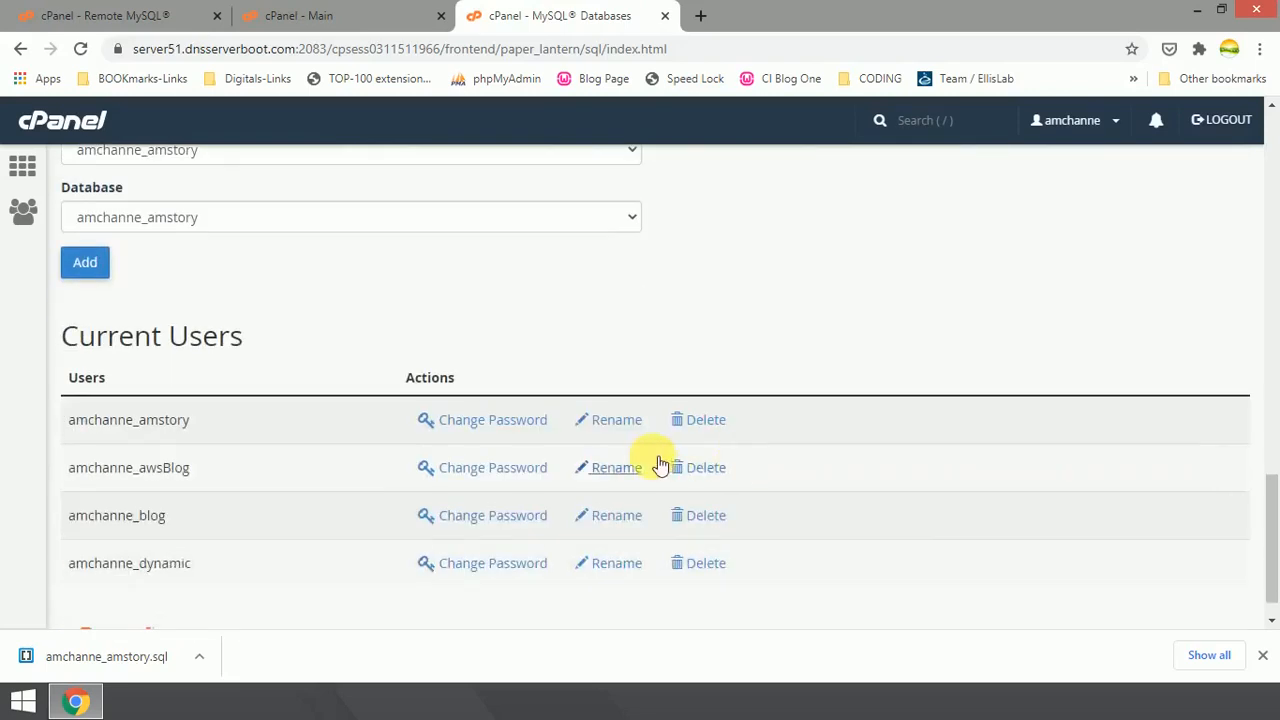
pyautogui.scroll(15, 779, 503)
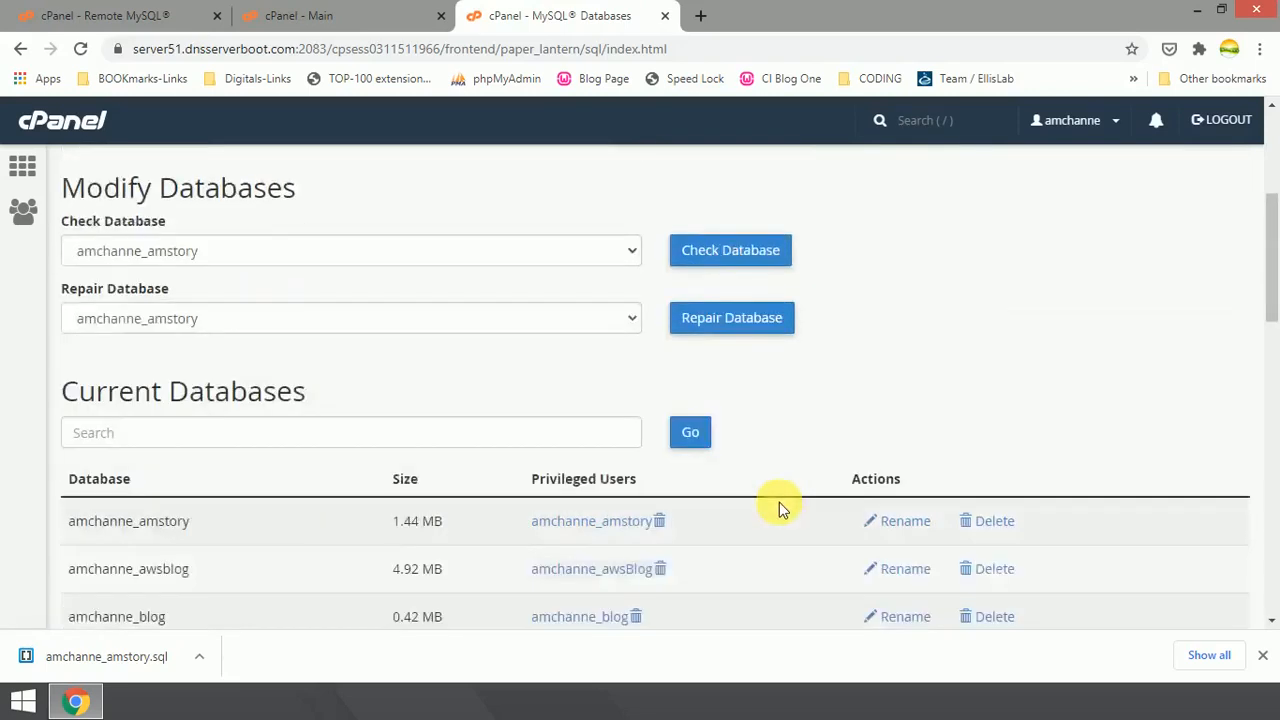